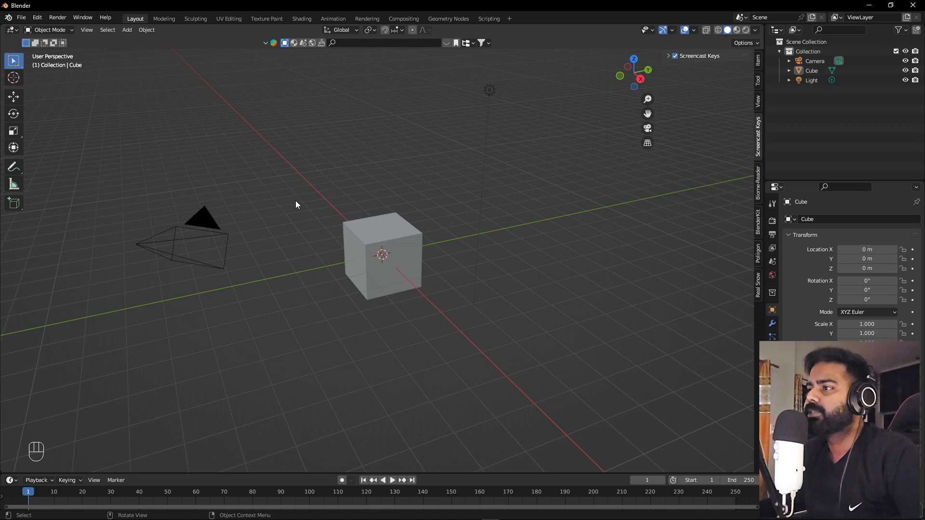
- Delete all default objects from the scene: the camera, cube and light
key(a)
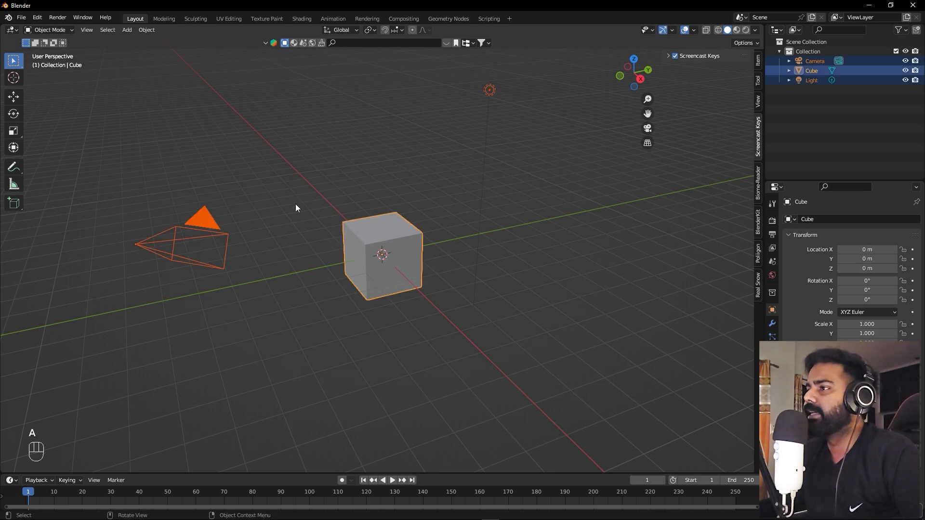
key(x)
click(296, 205)
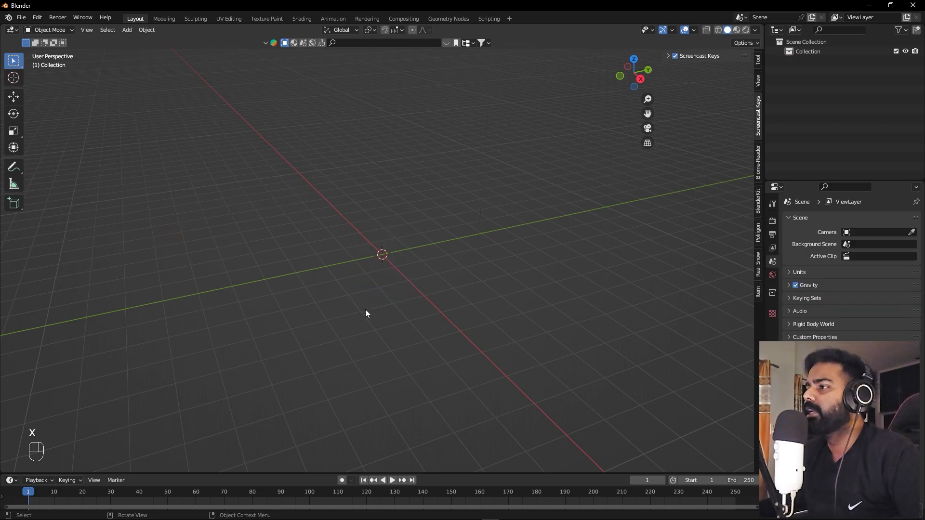
- Import Capture.JPG from the Apple 3d Hello folder as an image plane
alt+middle_drag(365, 313, 466, 295)
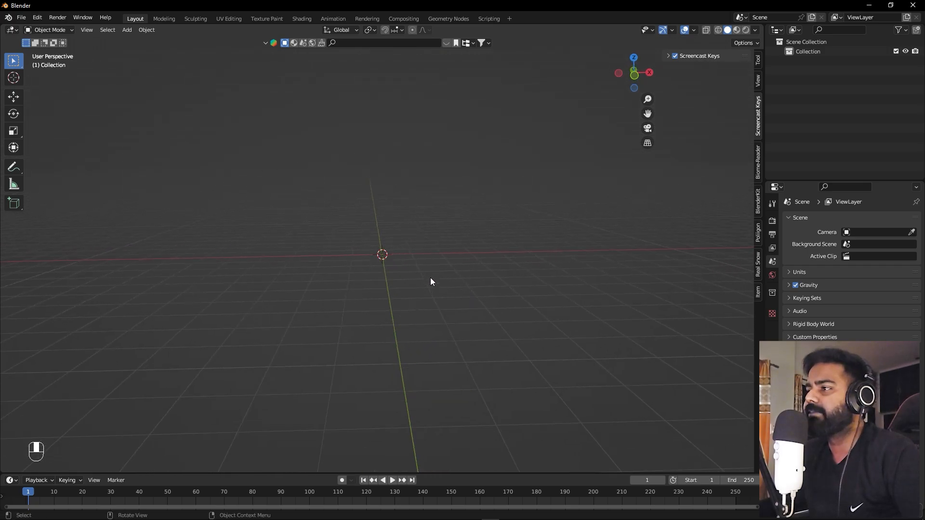
mouse_move(476, 275)
alt+middle_down()
mouse_move(436, 275)
mouse_move(467, 276)
alt+middle_up()
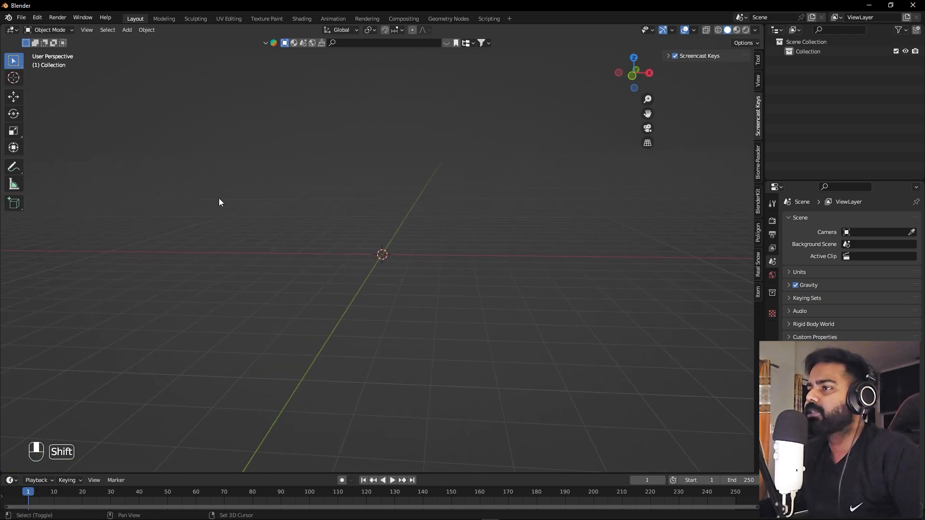
key(shift+a)
mouse_move(218, 186)
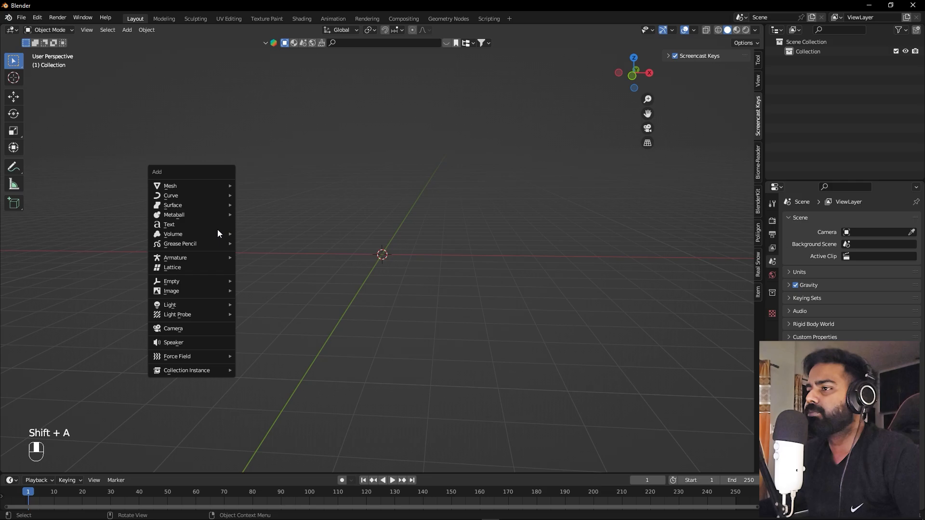
mouse_move(218, 292)
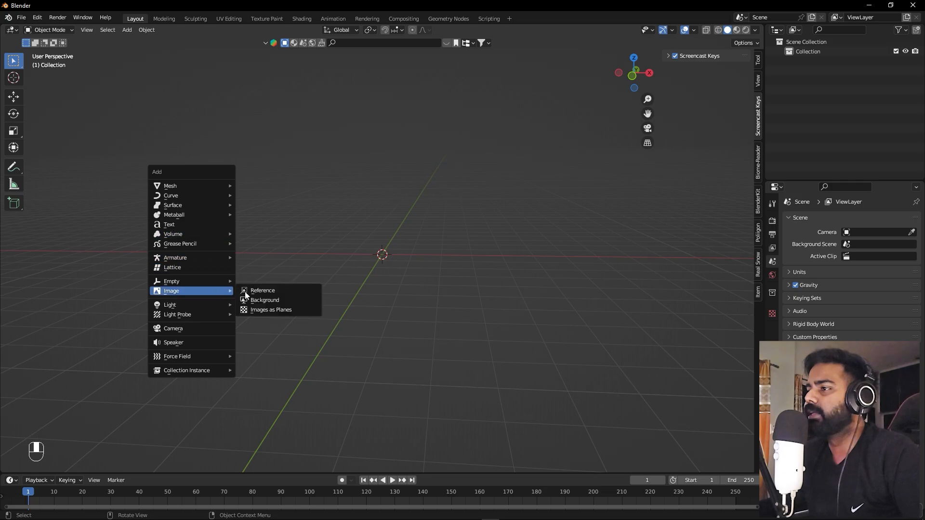
click(267, 311)
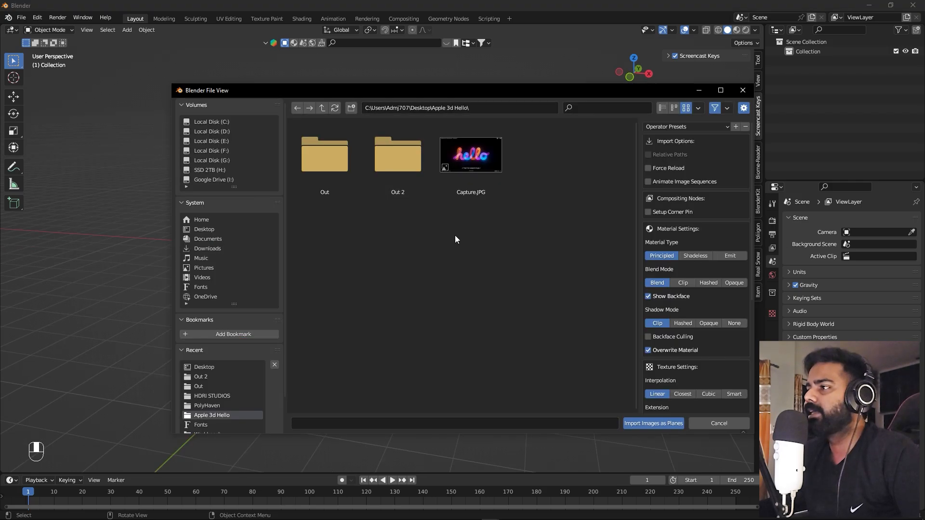
double_click(474, 144)
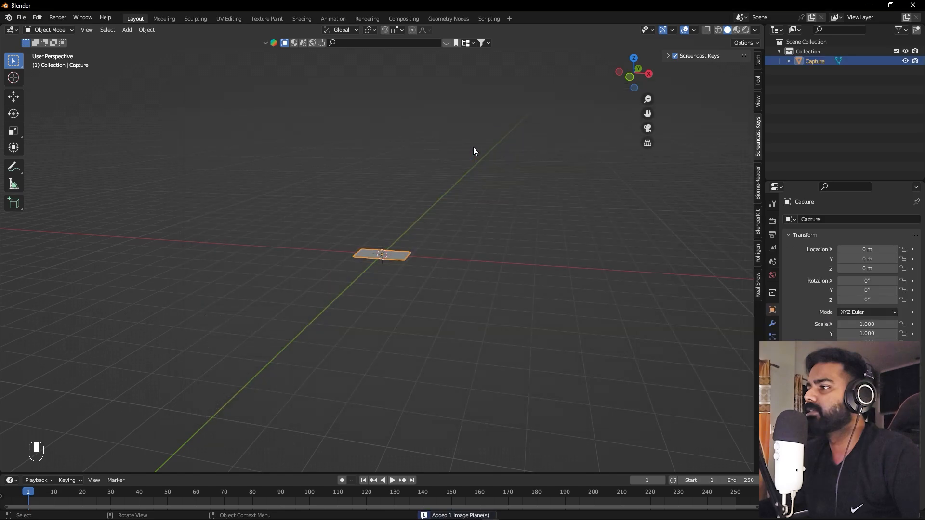
- Switch the viewport to Material Preview shading and examine the hello lettering on the image plane up close
alt+middle_drag(562, 181, 470, 278)
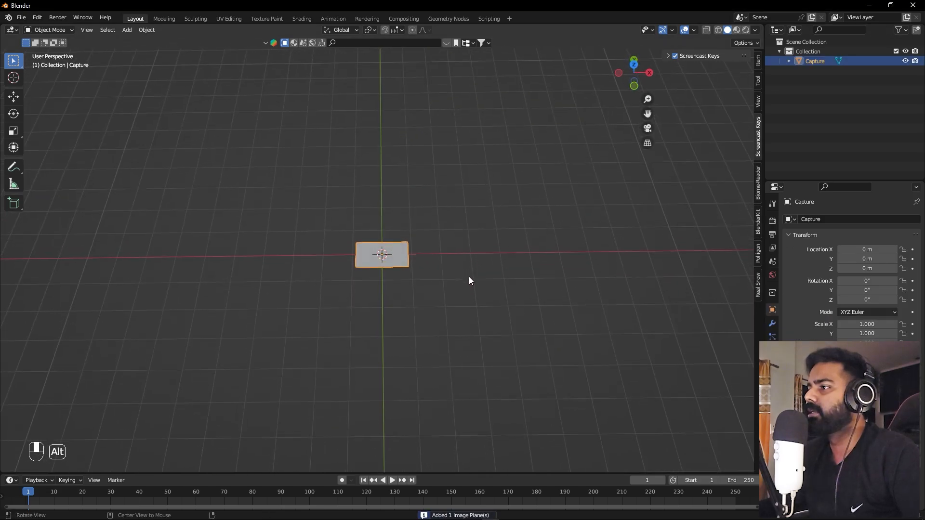
scroll(475, 261, up, 4)
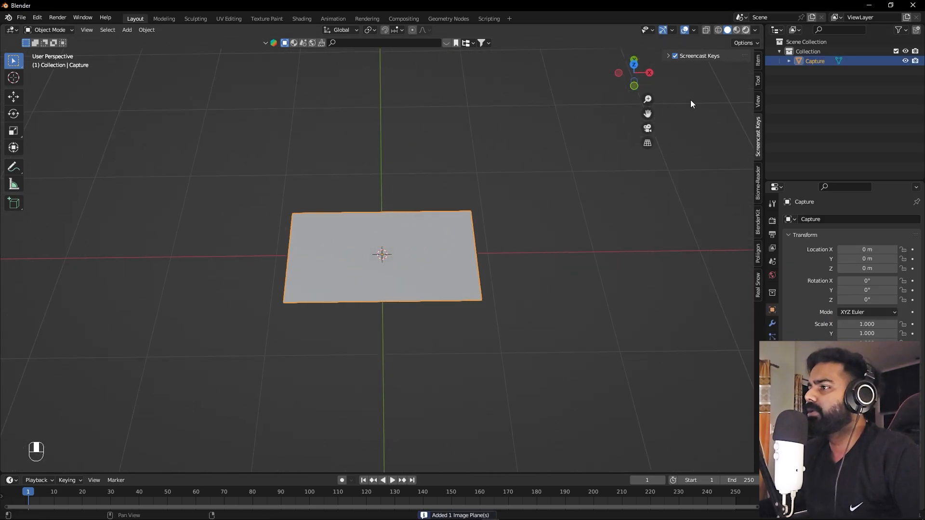
click(737, 30)
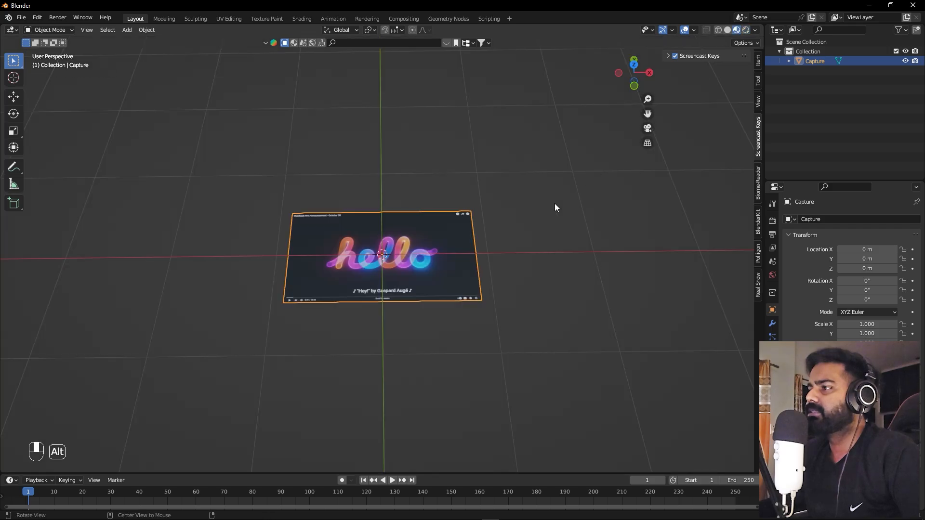
alt+middle_drag(554, 203, 548, 261)
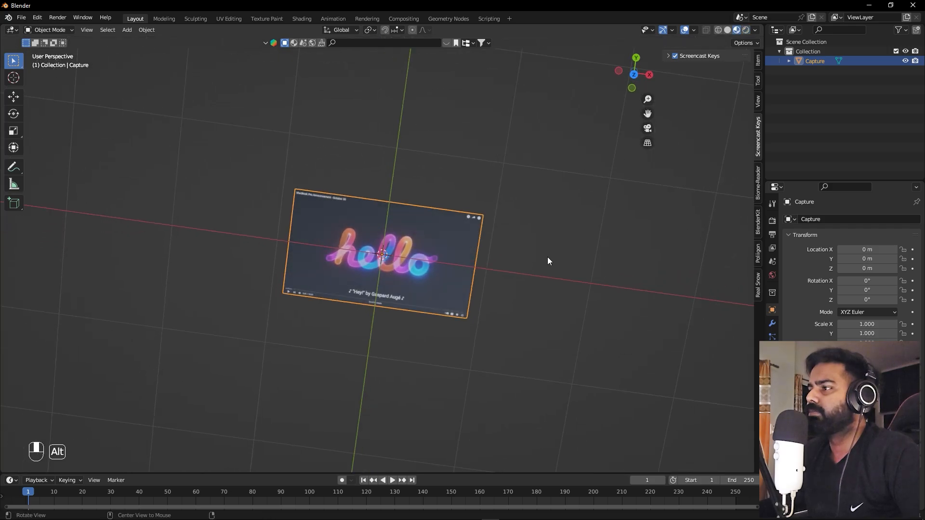
scroll(549, 257, up, 5)
alt+shift+drag(558, 250, 548, 197)
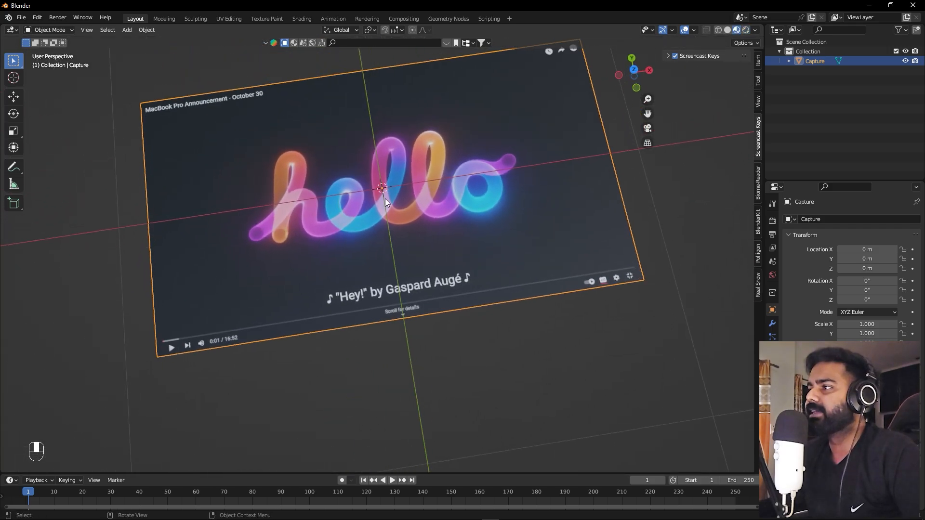
alt+drag(524, 287, 504, 286)
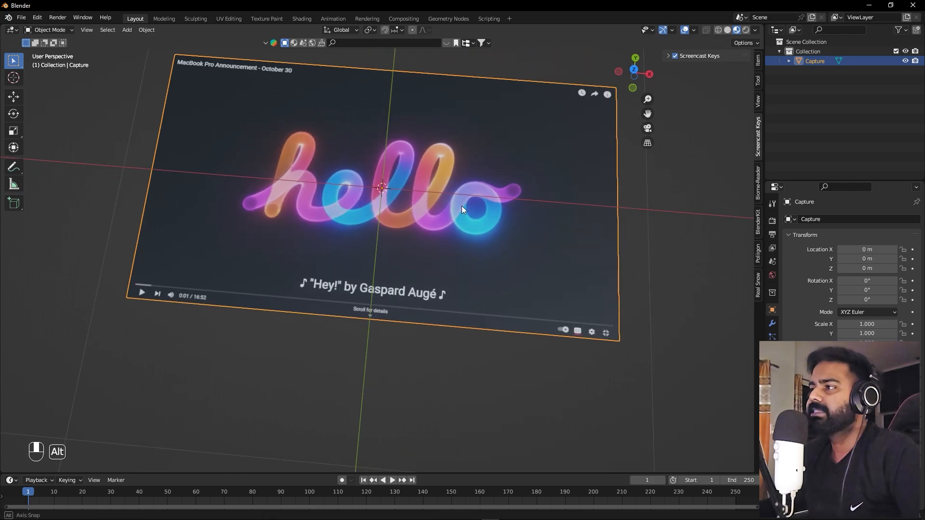
alt+drag(461, 207, 465, 212)
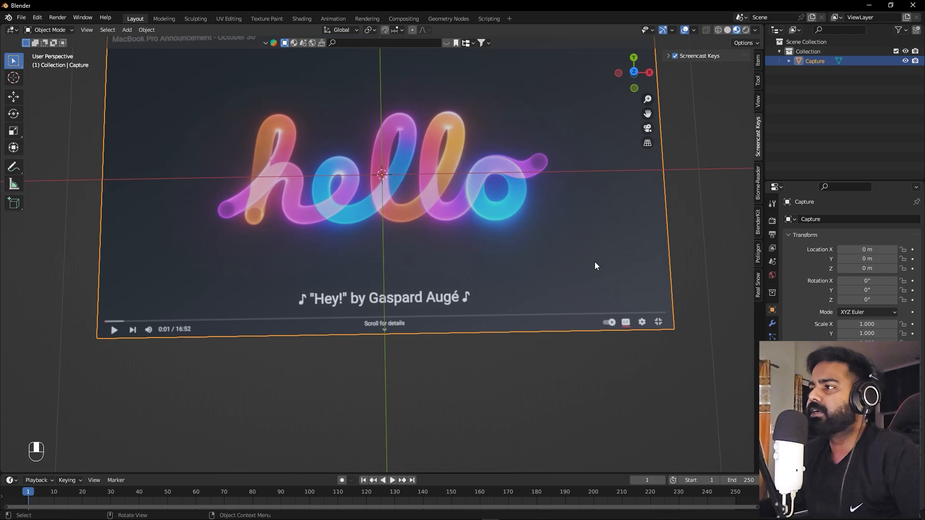
- Switch to the browser, compare the hello previews of the Lumen, Halo Handletter and Bumbbled fonts on dafont, and return to Blender
key(alt+Tab)
key(alt+Tab)
key(alt+Tab)
key(alt+Tab)
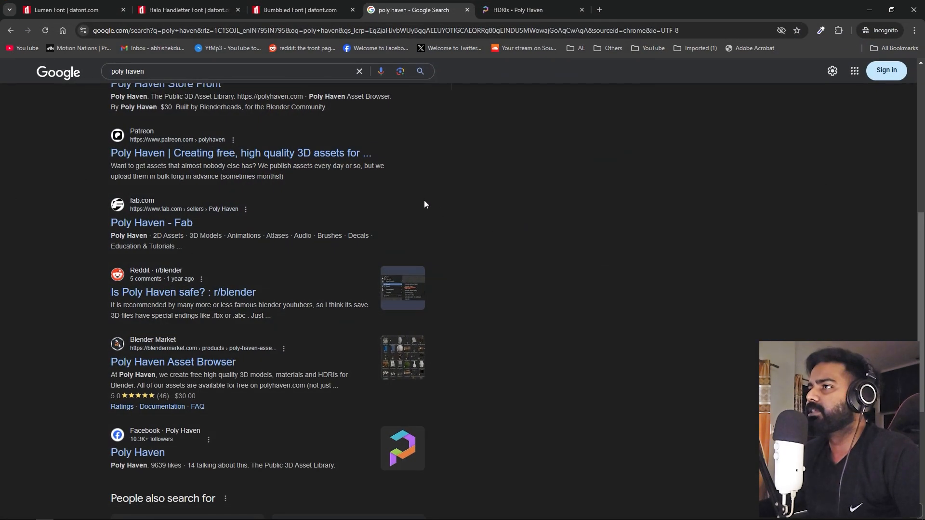
click(71, 6)
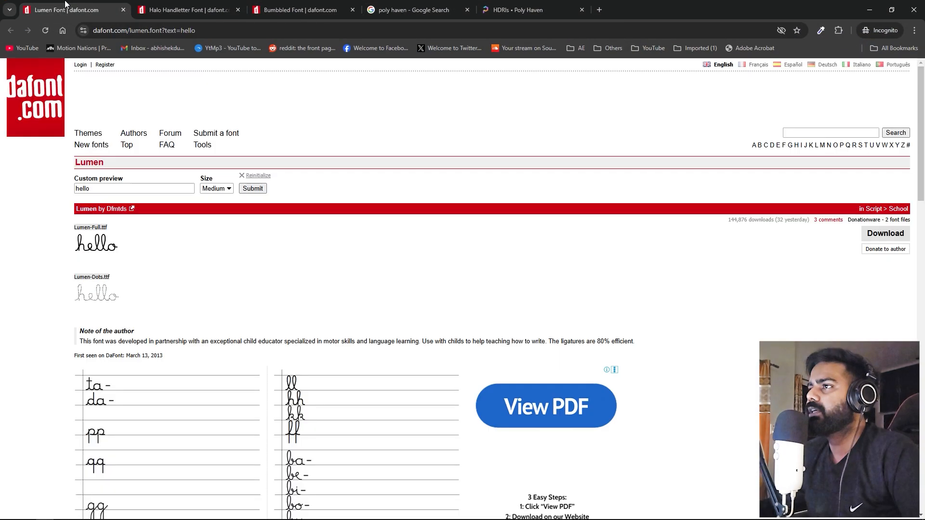
scroll(130, 231, down, 1)
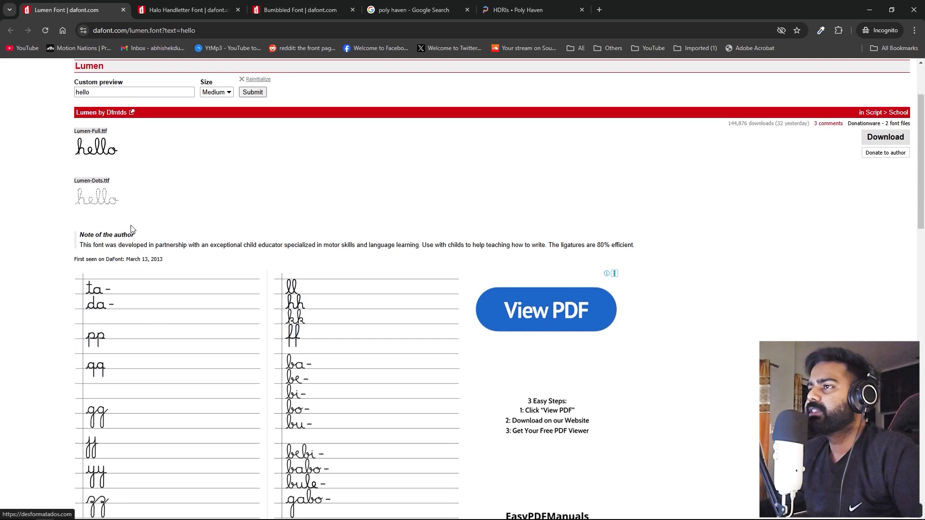
scroll(128, 234, up, 2)
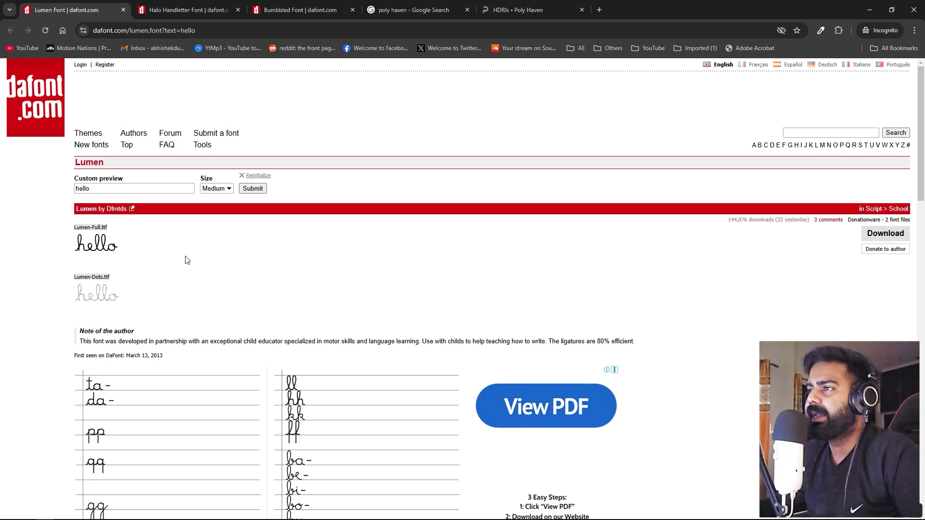
scroll(187, 261, down, 2)
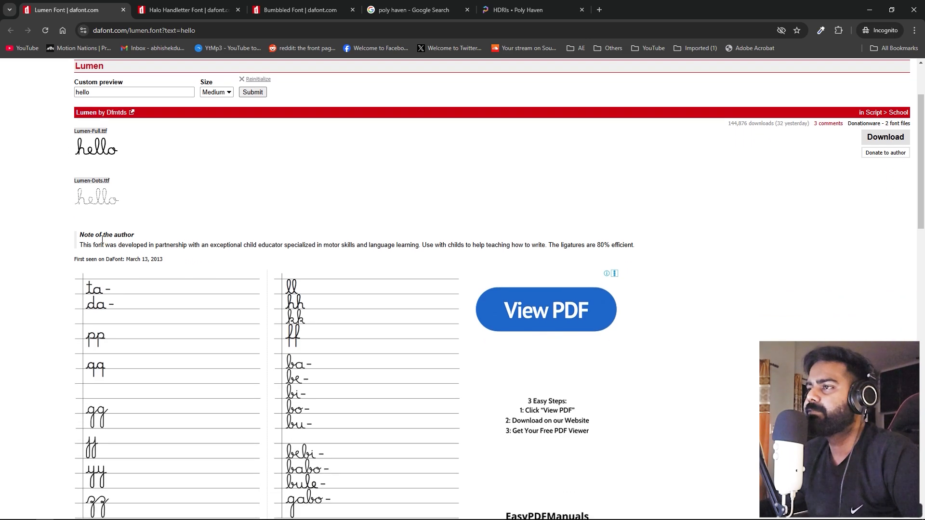
scroll(97, 192, down, 9)
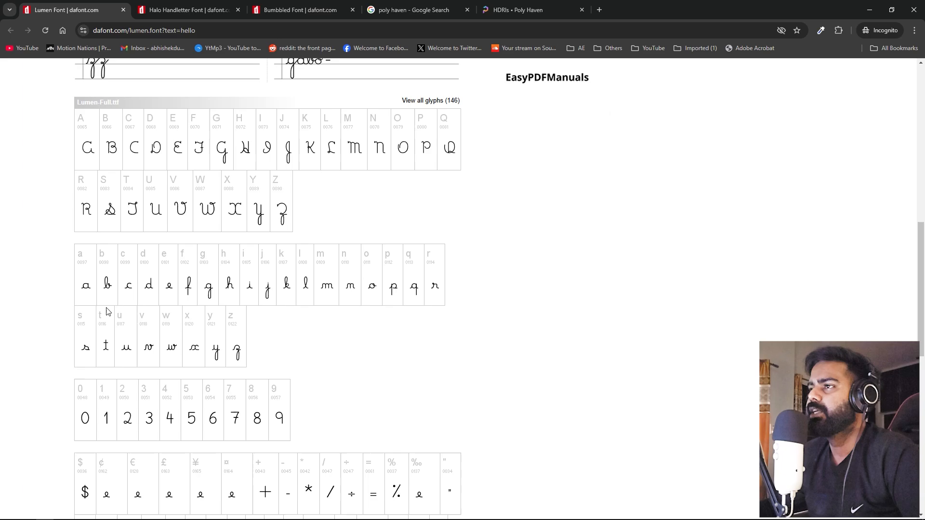
scroll(152, 241, up, 9)
scroll(152, 241, up, 2)
click(178, 4)
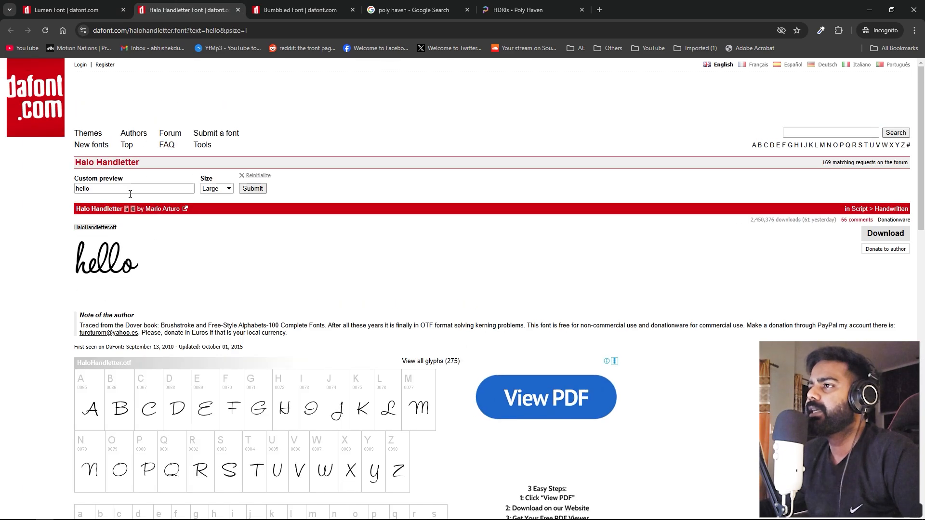
click(298, 9)
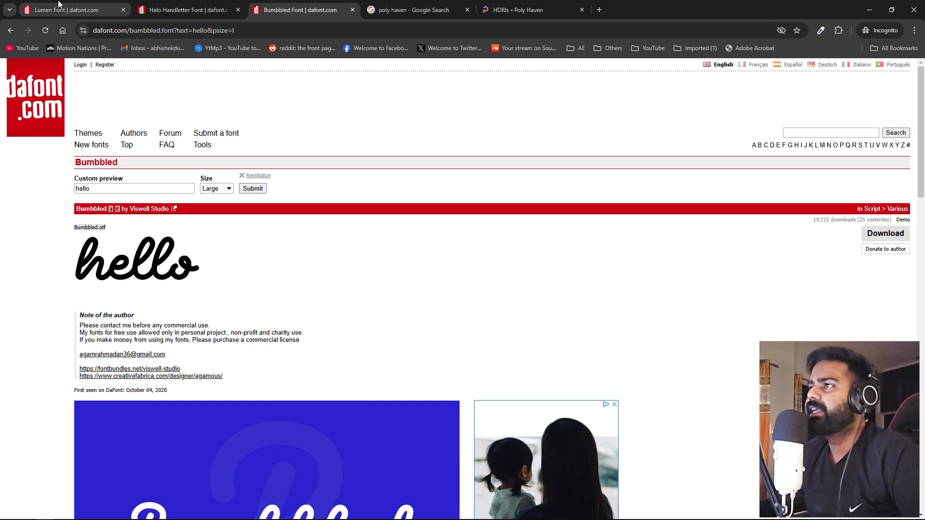
click(870, 10)
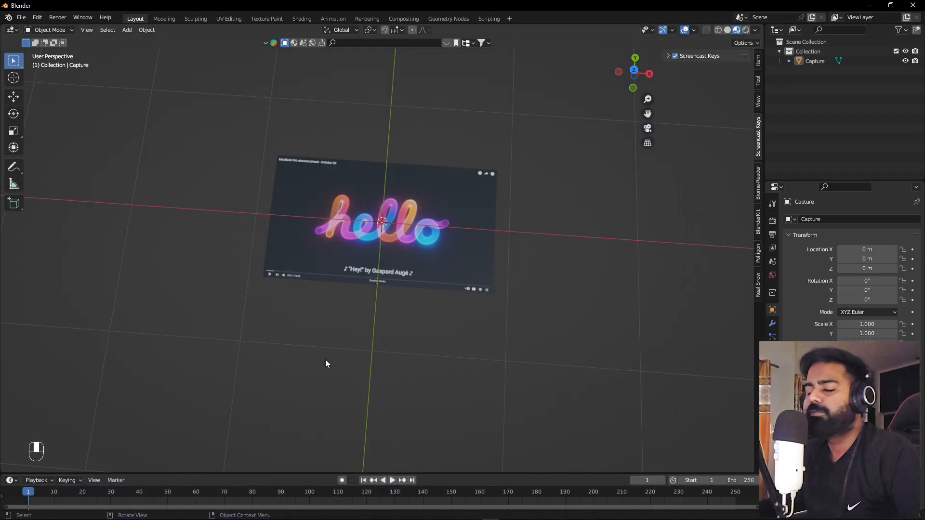
- Add a text object at the origin and replace its content with "motion"
key(shift+a)
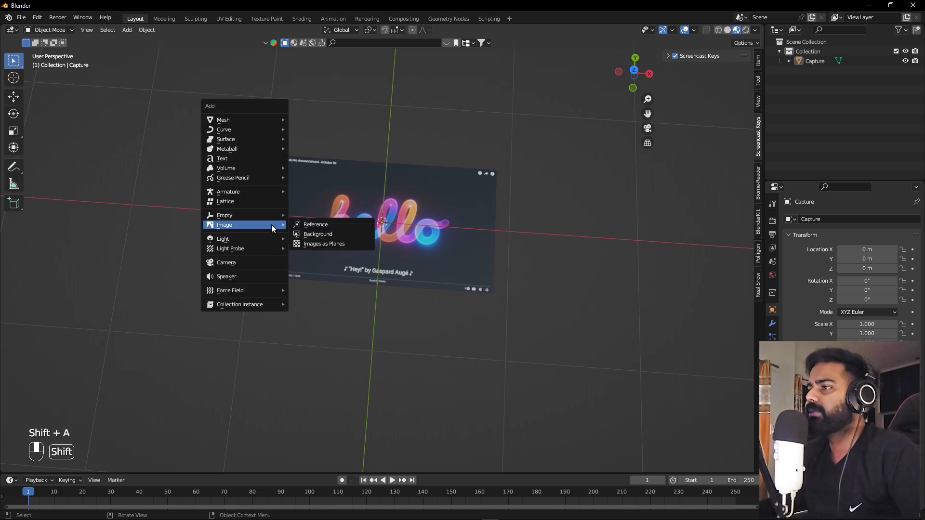
click(251, 158)
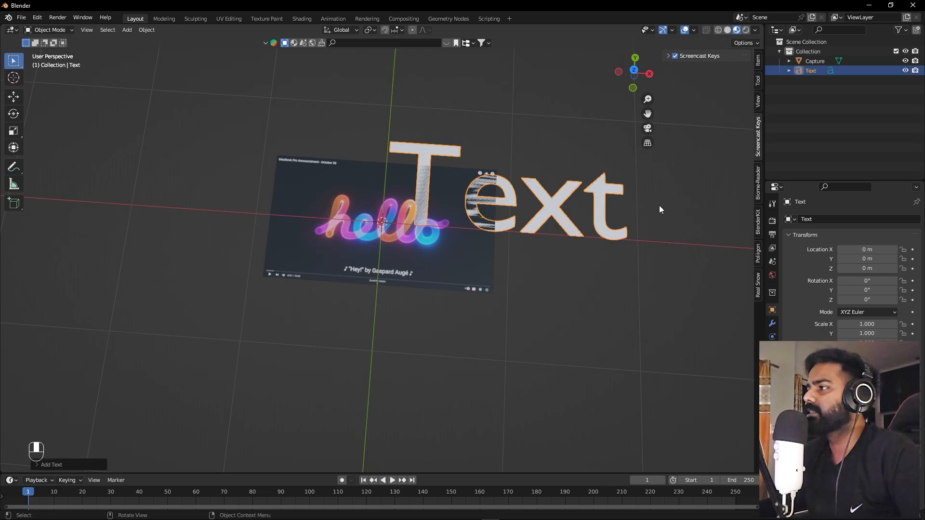
key(Tab)
key(BackSpace)
key(BackSpace)
key(BackSpace)
key(BackSpace)
key(BackSpace)
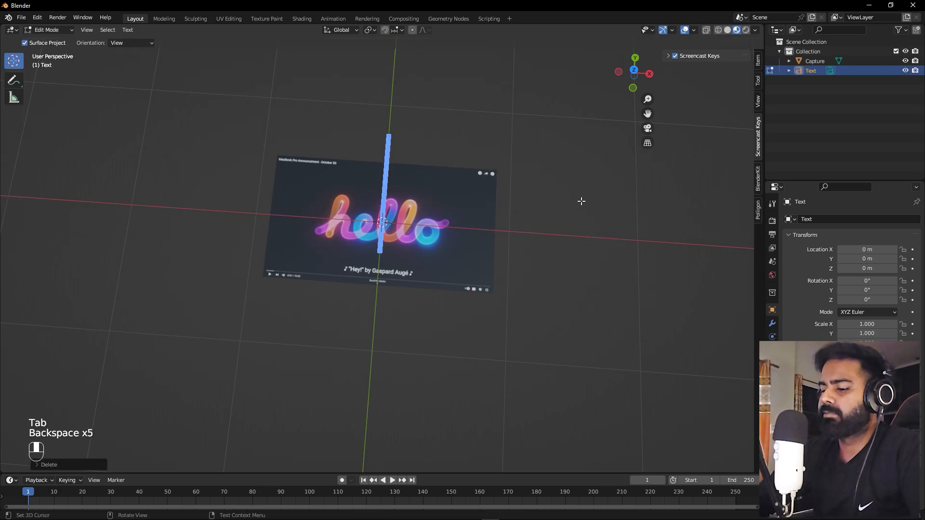
text(notion)
key(Tab)
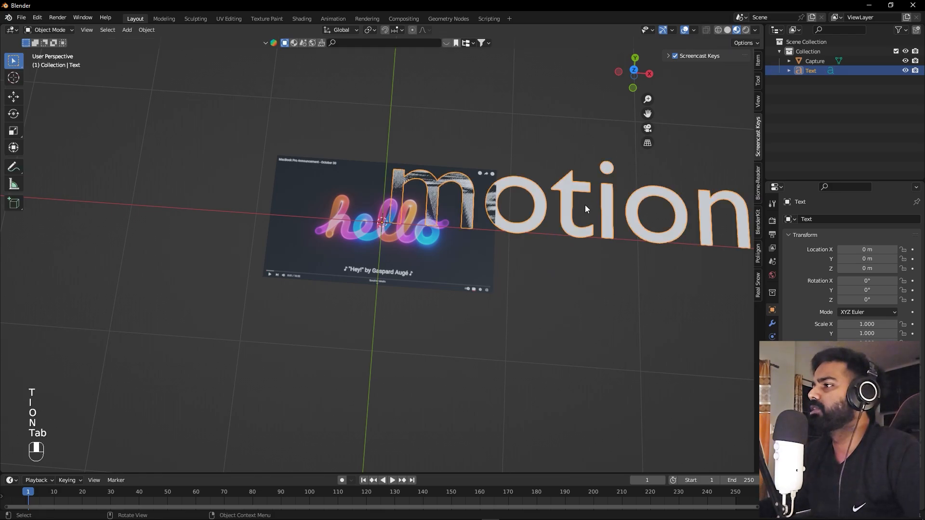
- Set the regular font of the motion text to Variane Script Regular from the Windows fonts folder
alt+shift+middle_drag(600, 267, 487, 273)
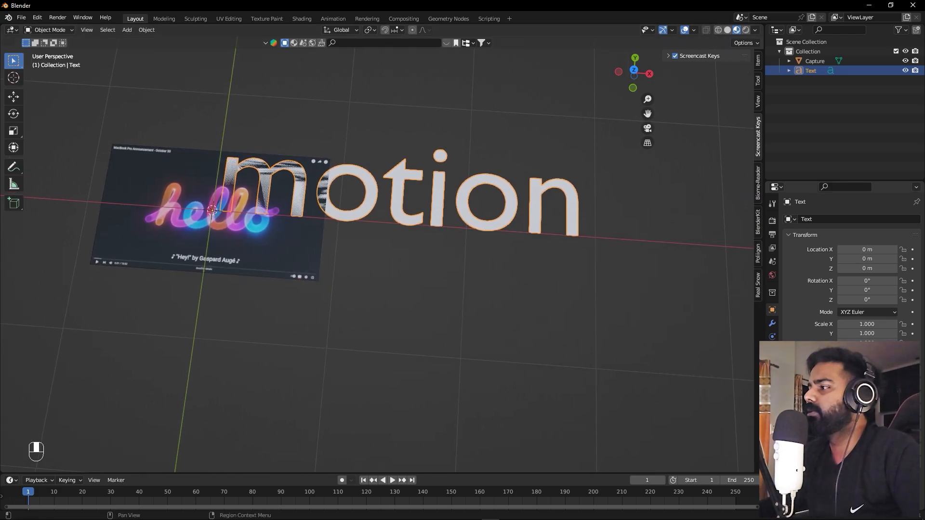
click(772, 364)
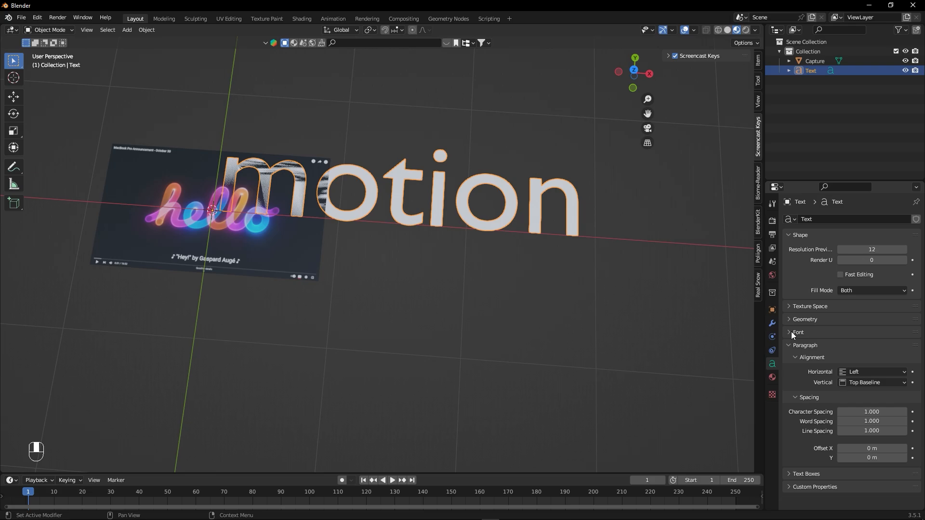
click(794, 333)
click(903, 347)
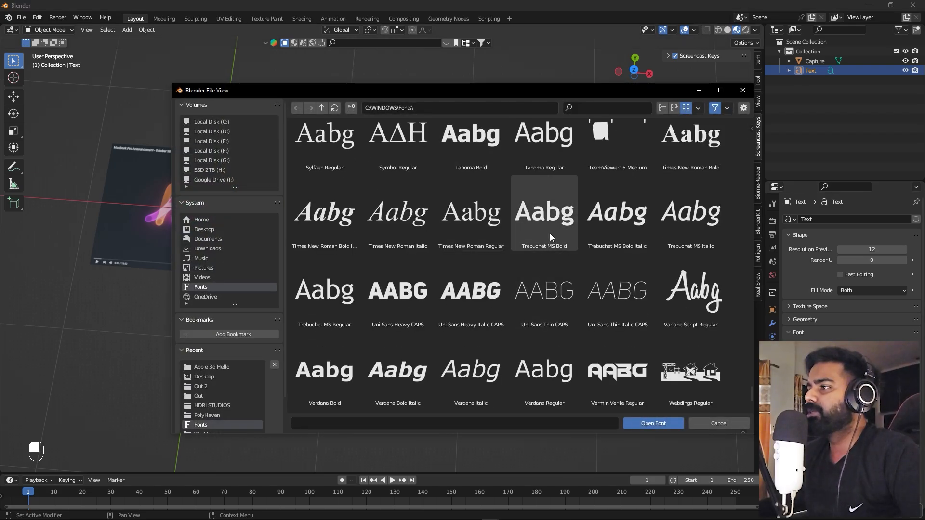
double_click(685, 292)
- Hide the Capture image plane and select the motion text object
alt+drag(406, 239, 246, 232)
click(251, 244)
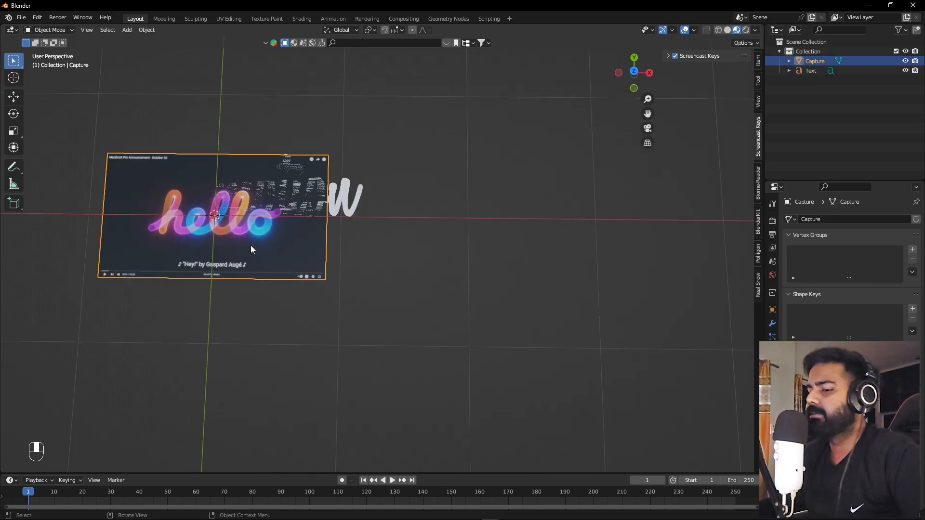
key(h)
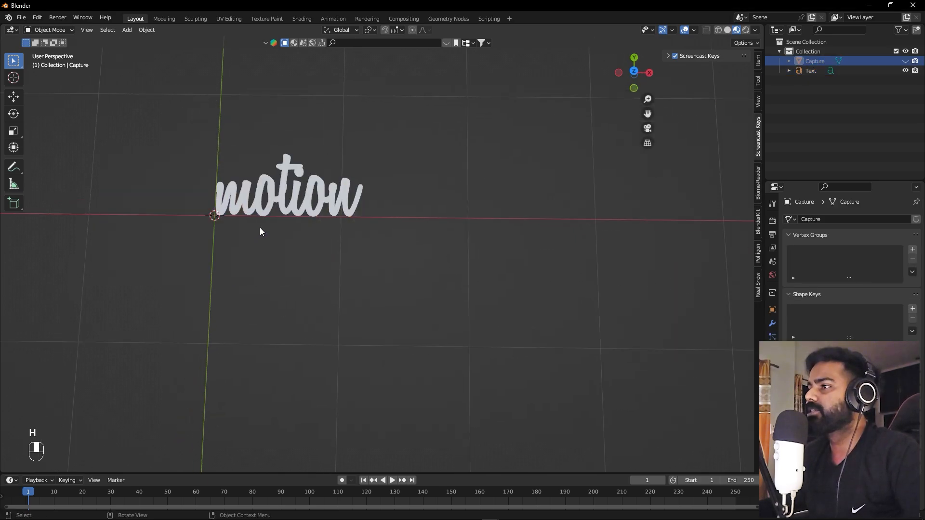
alt+drag(262, 201, 337, 194)
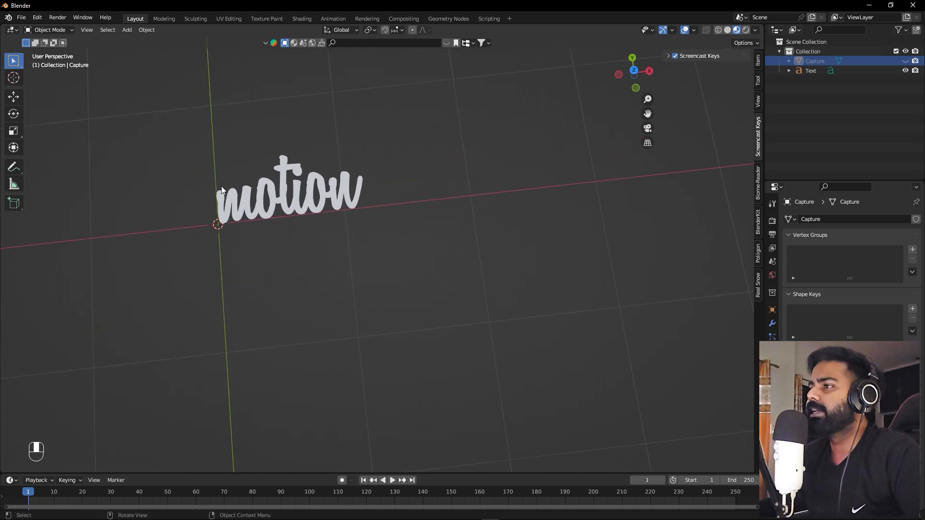
click(295, 197)
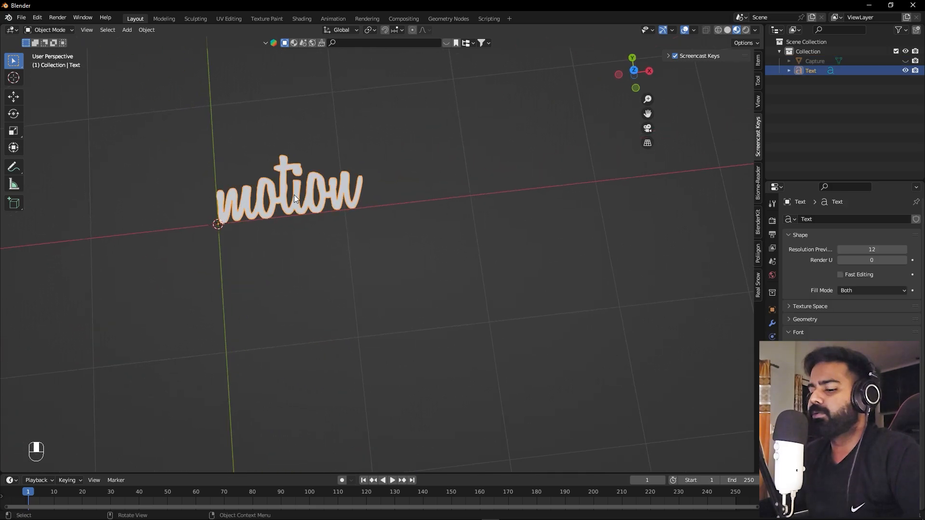
- Unhide the Capture image plane and delete the motion text object
key(alt+h)
click(294, 194)
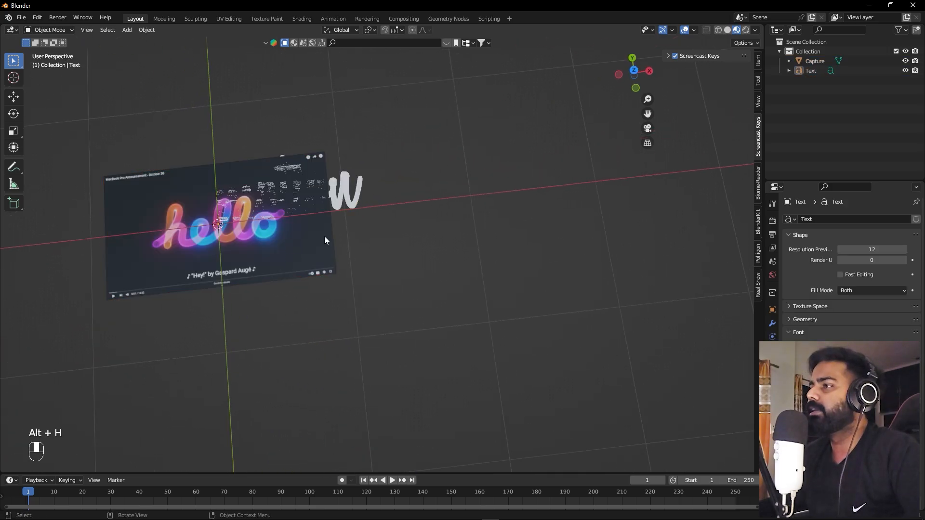
key(x)
click(343, 196)
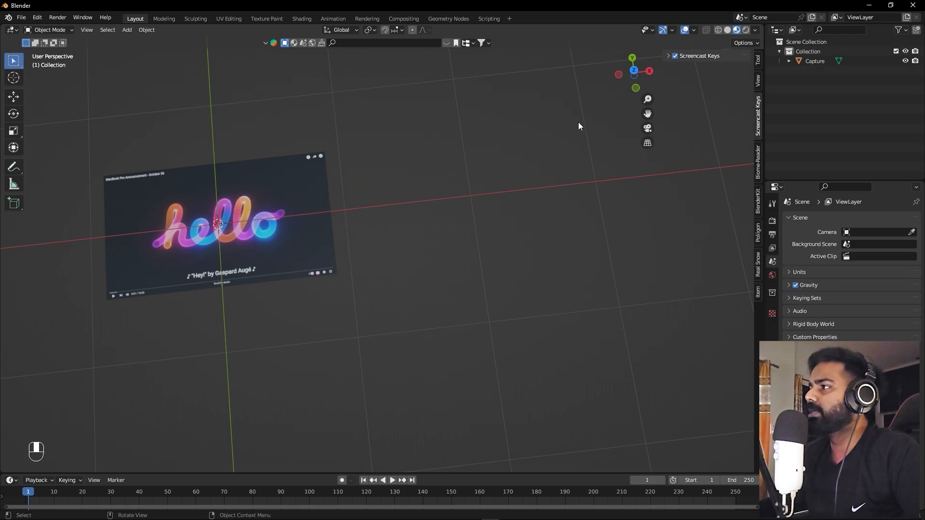
- Stand the Capture plane upright facing the right view by rotating it 90° about X and 90° about Z
click(650, 71)
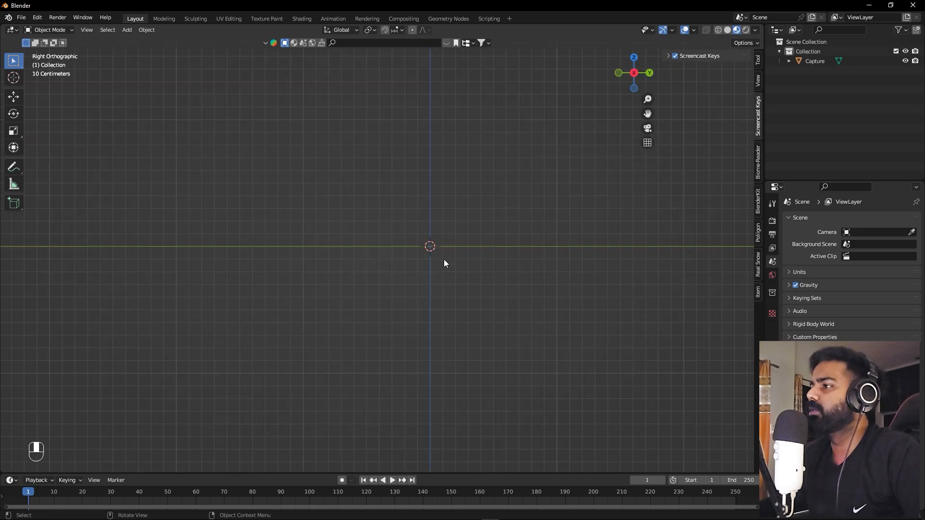
drag(372, 205, 466, 308)
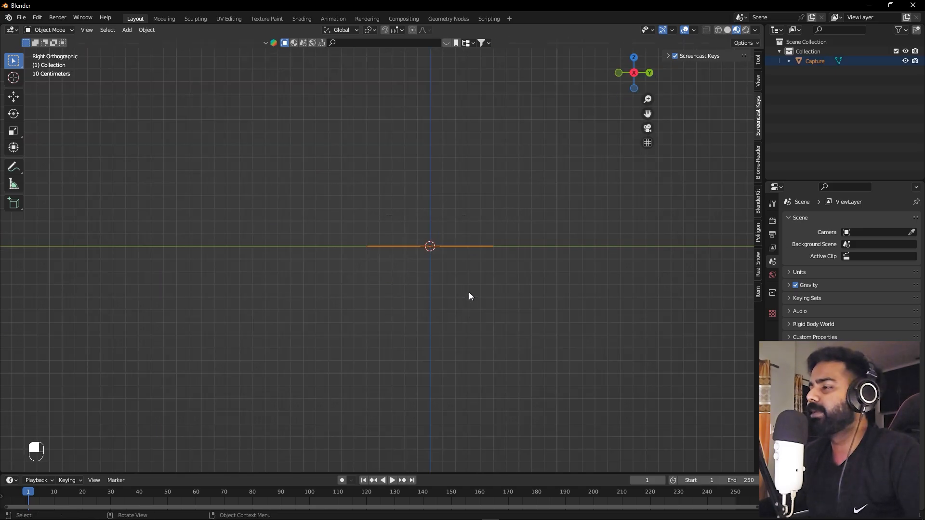
key(r)
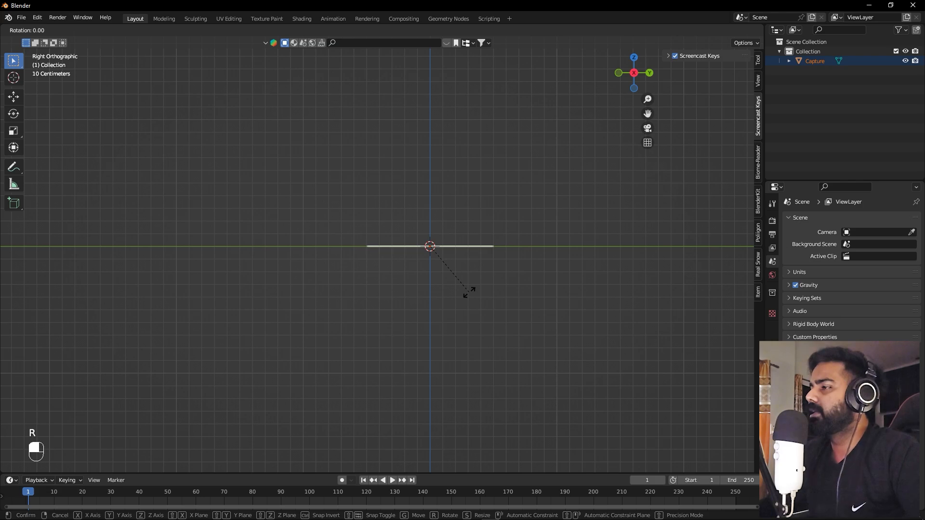
text(x90)
key(Return)
text(rz)
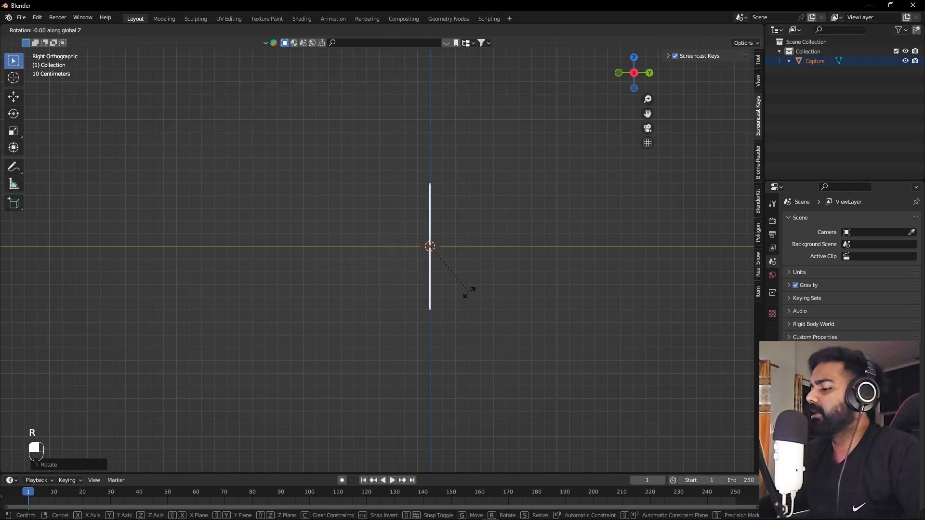
text(90)
key(Return)
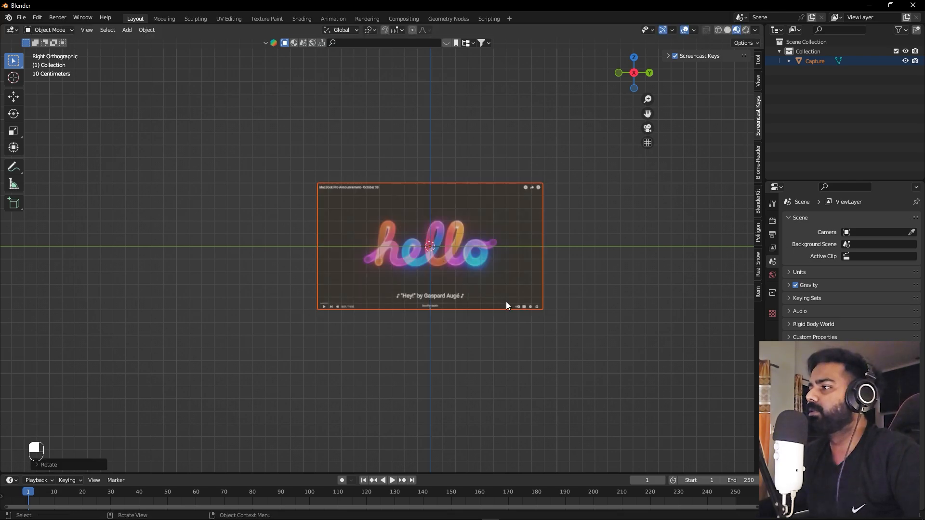
- Scale the Capture plane up uniformly to about twice its size, leaving it deselected
alt+shift+drag(569, 309, 493, 303)
key(s)
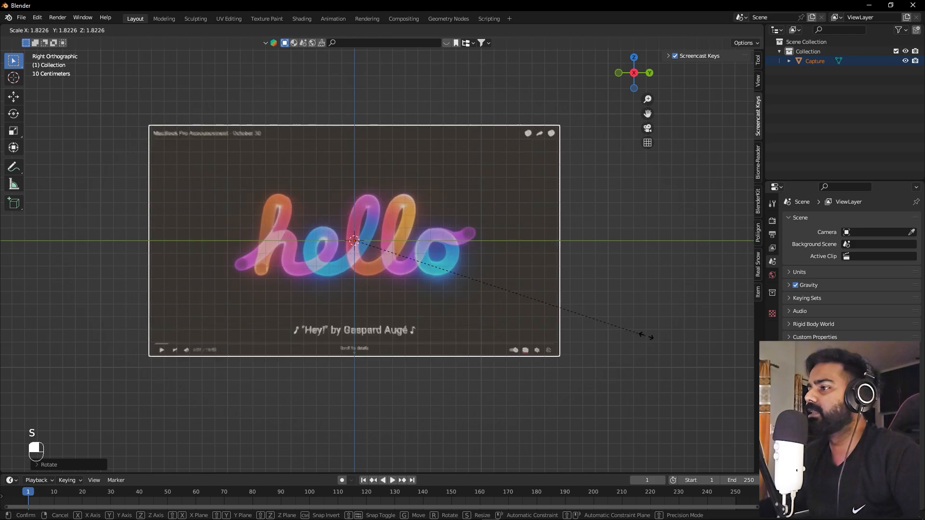
click(670, 341)
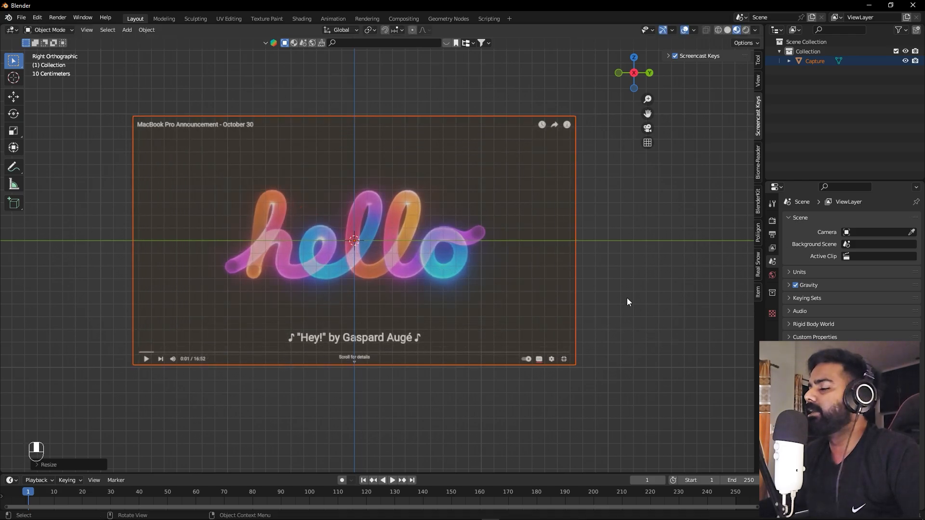
click(626, 296)
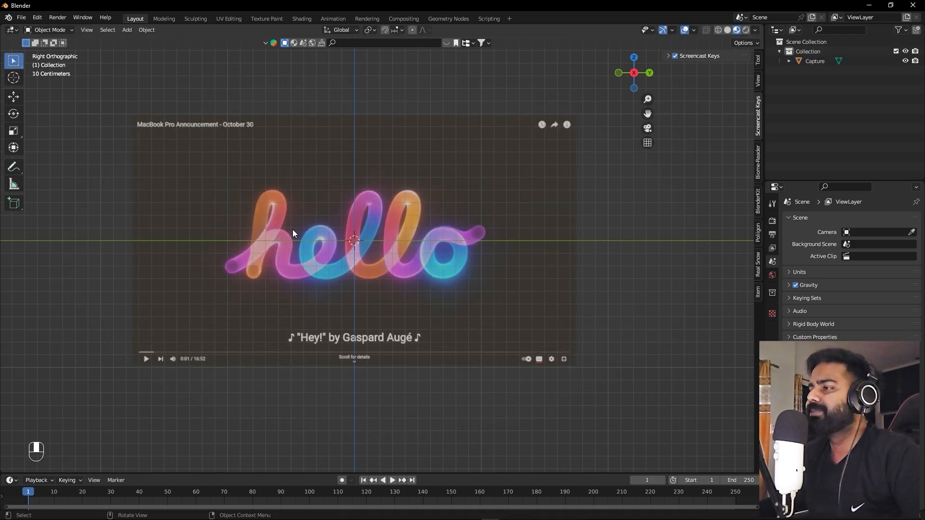
- Add a Bézier curve at the origin
alt+drag(313, 244, 282, 256)
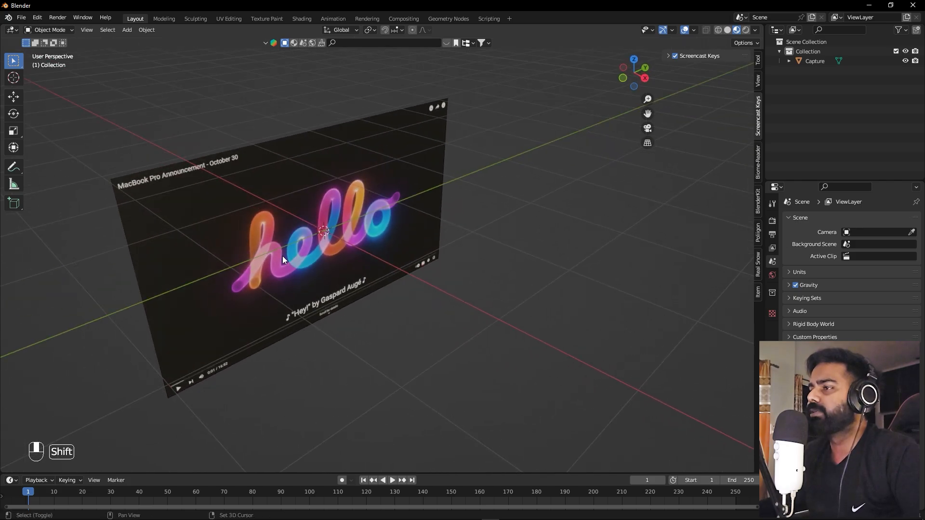
key(shift+a)
mouse_move(264, 227)
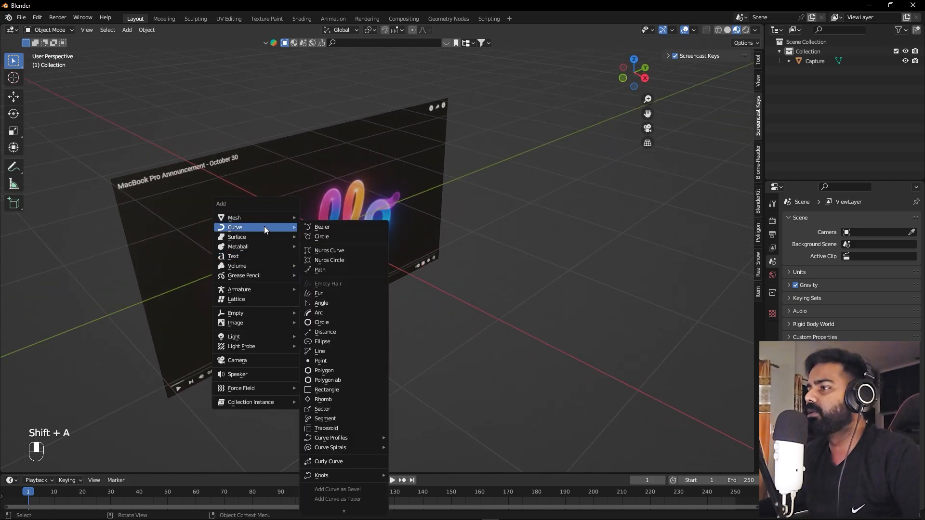
click(321, 227)
- Rotate the handles of the Bézier curve's first control point in Edit Mode, then return to Object Mode
alt+drag(333, 256, 227, 221)
key(Tab)
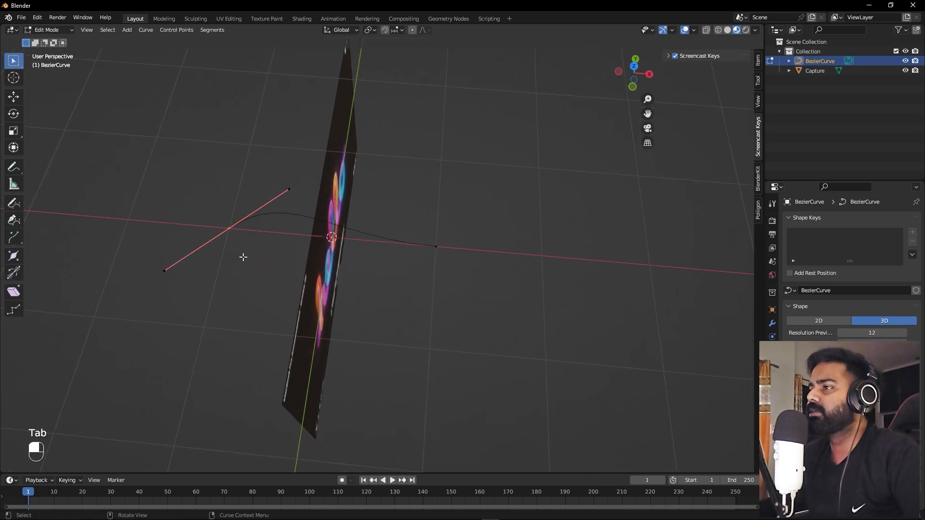
key(r)
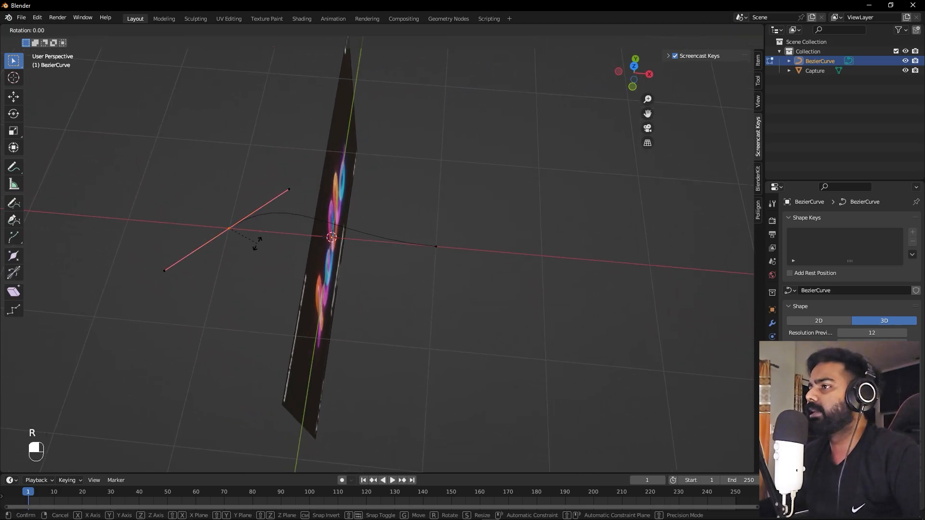
click(241, 262)
key(Tab)
- Rotate the Bézier curve about the global Z axis so it runs along the Y axis, parallel to the image plane
alt+drag(439, 315, 401, 300)
key(r)
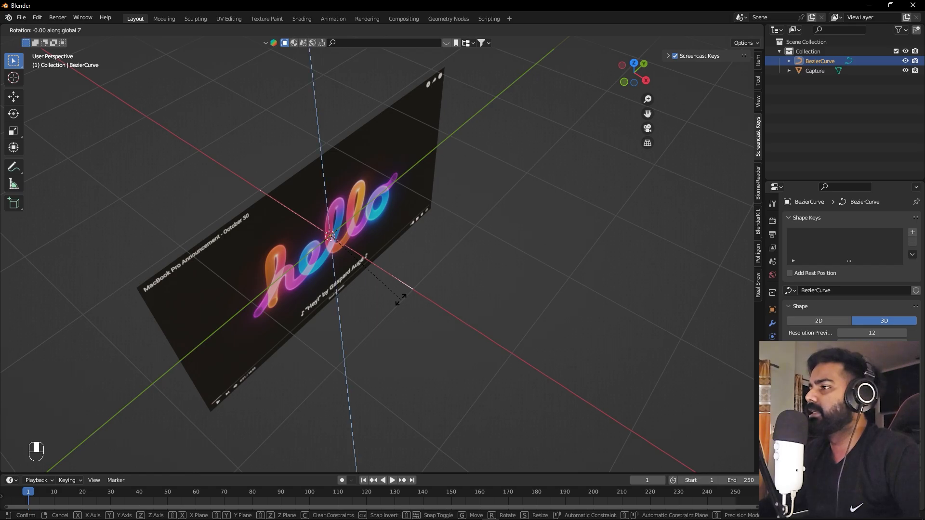
click(401, 300)
- In the right view, move the curve's first control point to the start of the h's lead-in stroke and rotate its handles about 47° along the stroke
alt+shift+drag(400, 299, 369, 246)
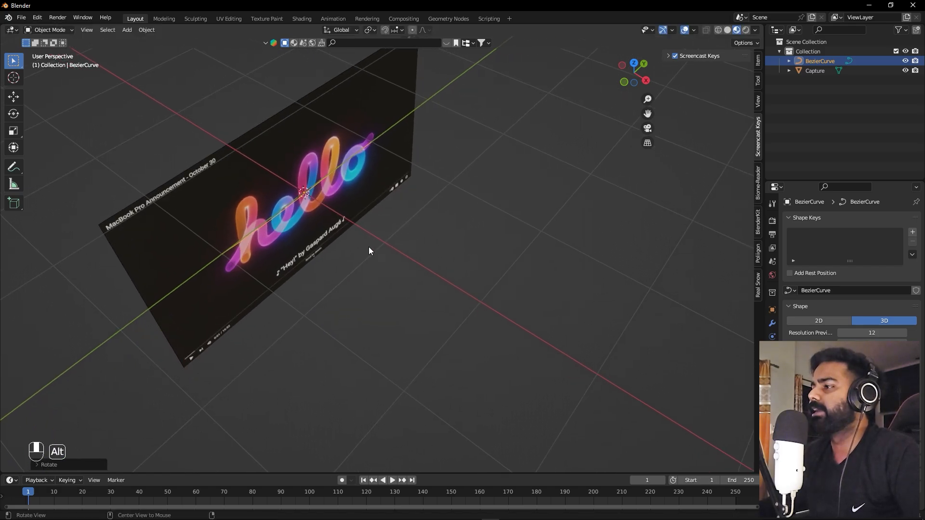
click(645, 80)
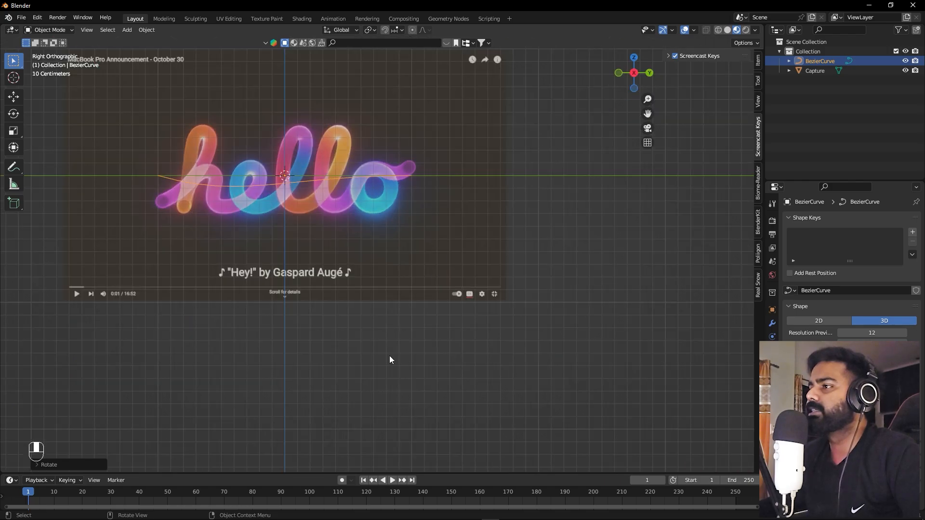
alt+shift+drag(200, 270, 277, 289)
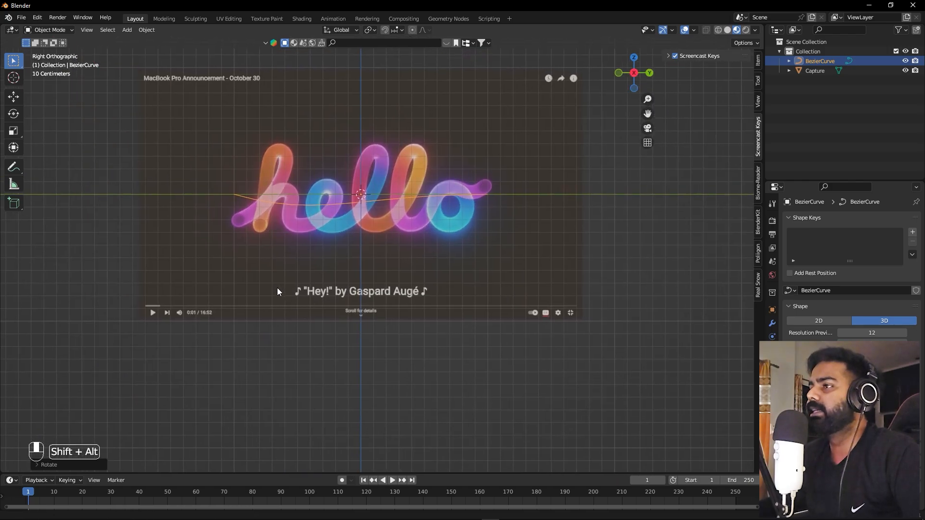
click(203, 165)
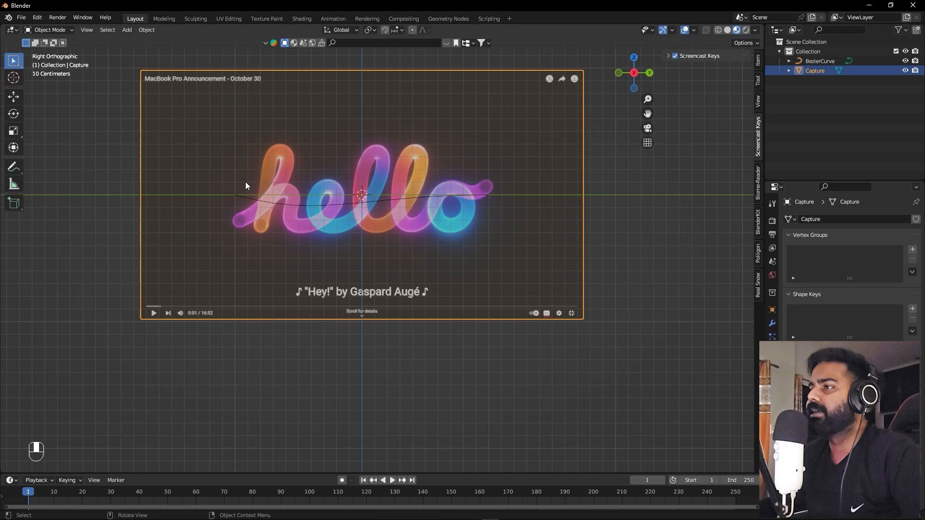
scroll(237, 199, up, 3)
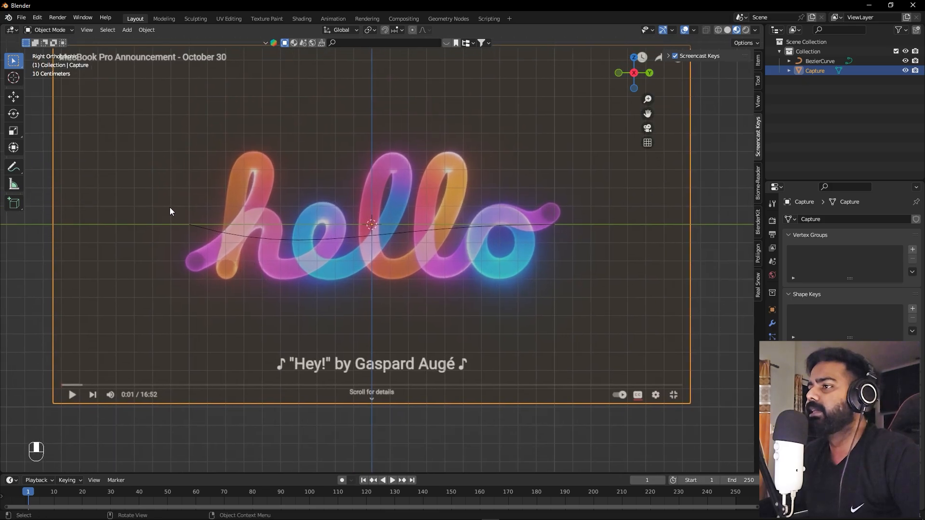
click(282, 238)
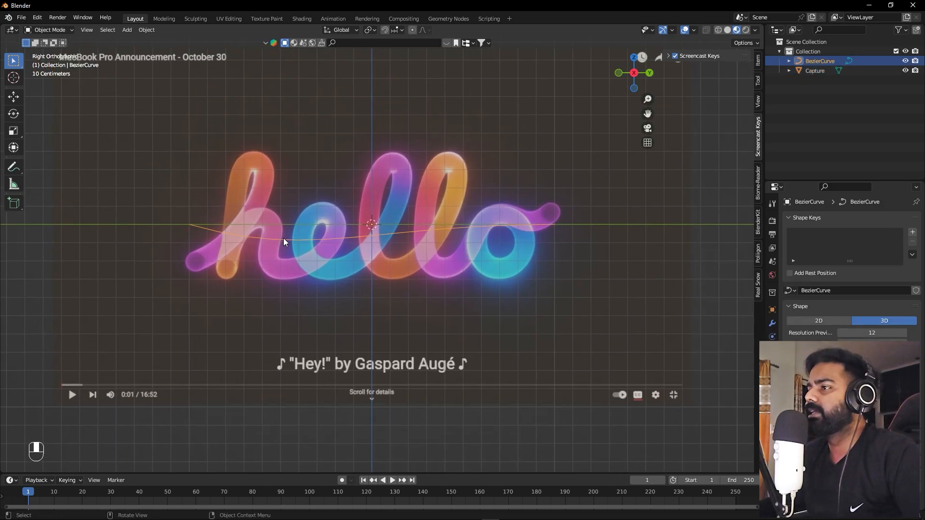
key(Tab)
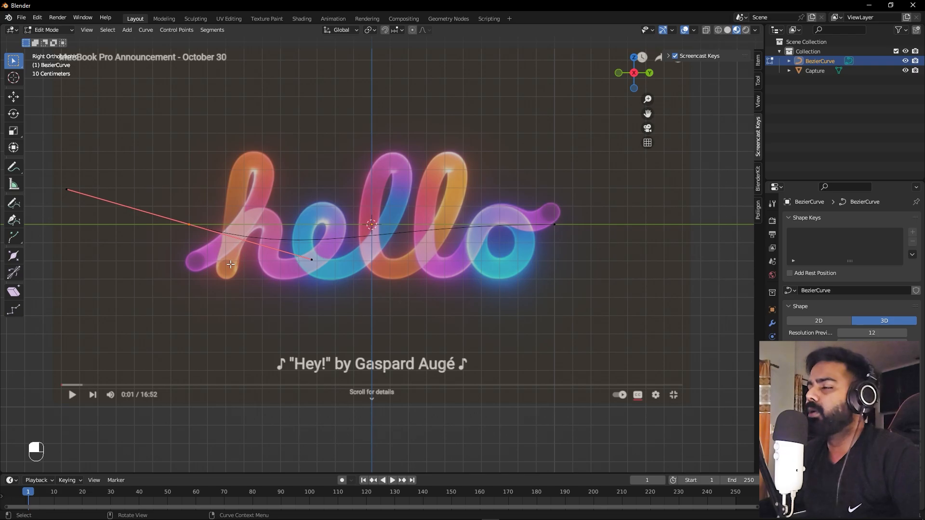
key(g)
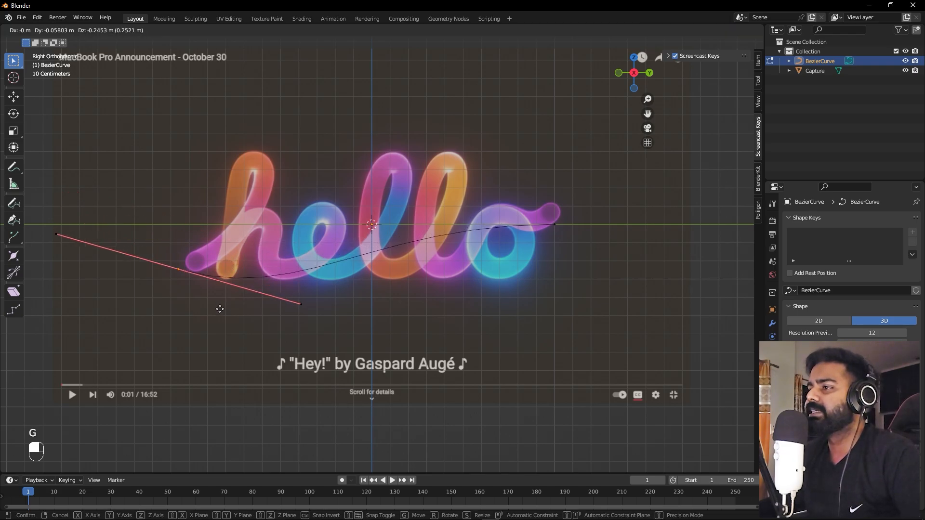
click(229, 305)
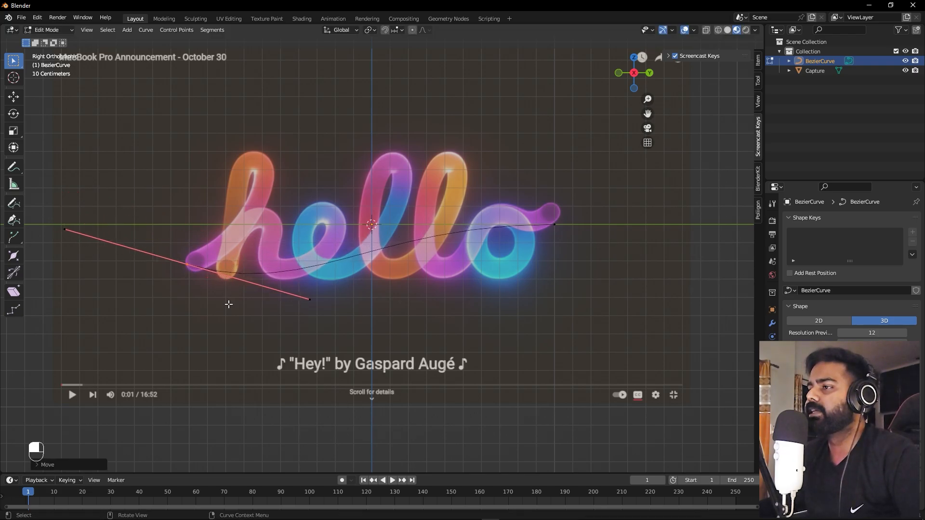
key(r)
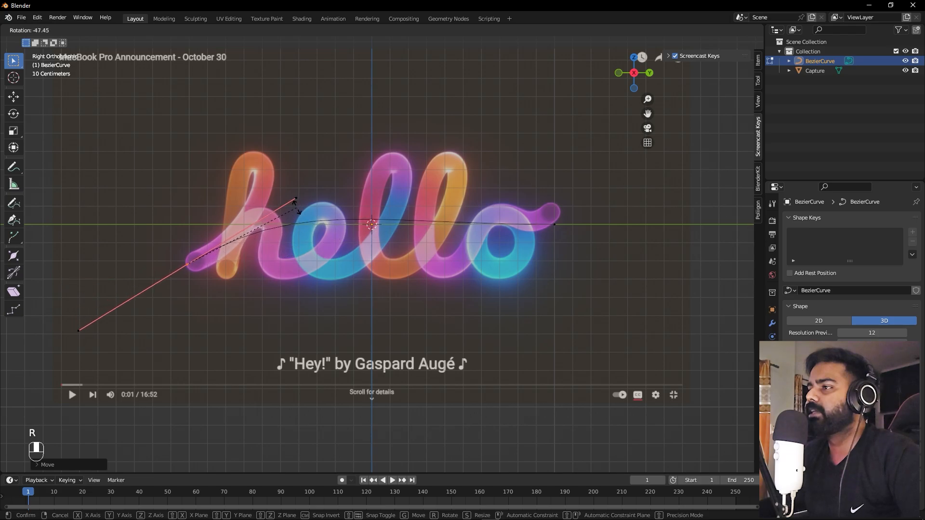
click(296, 209)
- Move the curve's end point to the top loop of the h, then rotate and shorten its handles to follow the upstroke
click(555, 225)
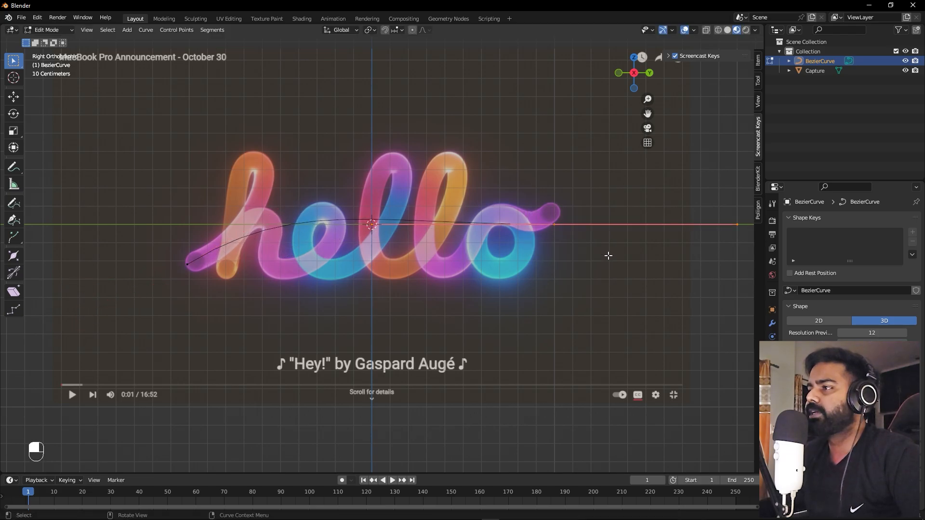
key(g)
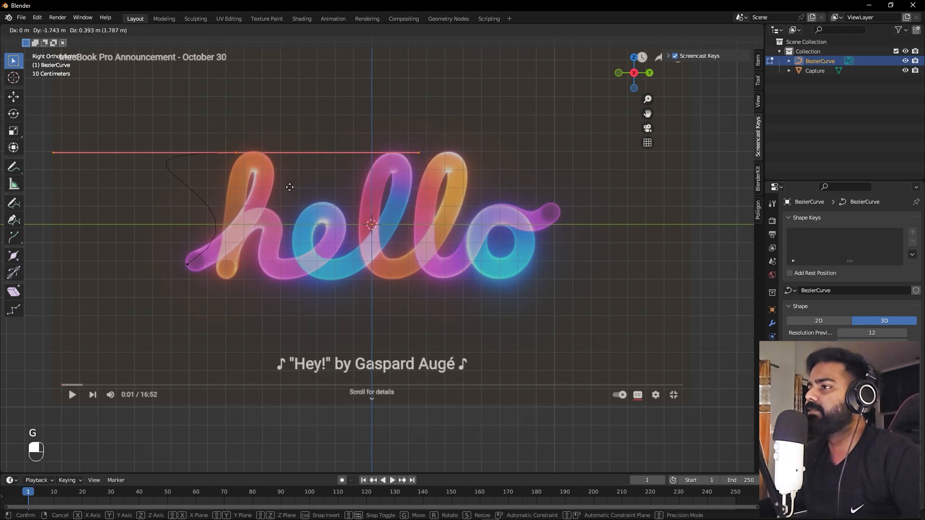
click(311, 191)
key(s)
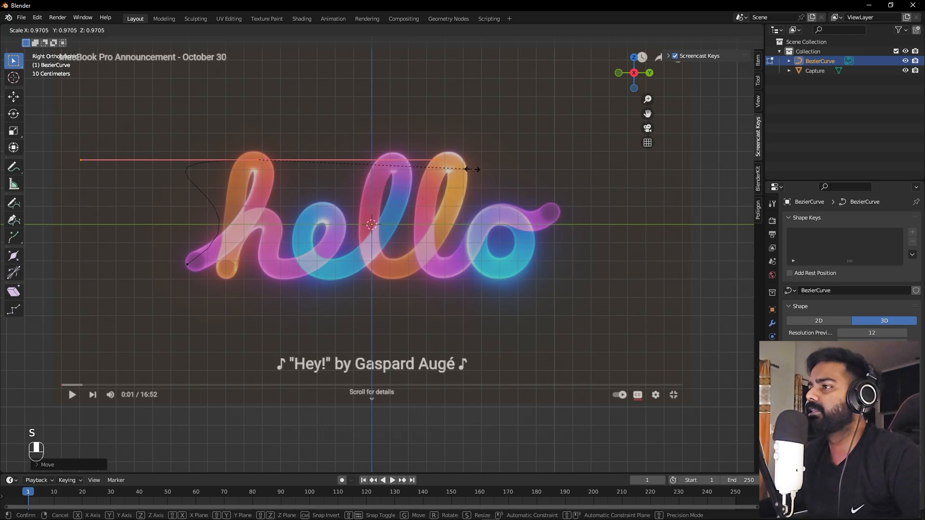
click(359, 164)
key(r)
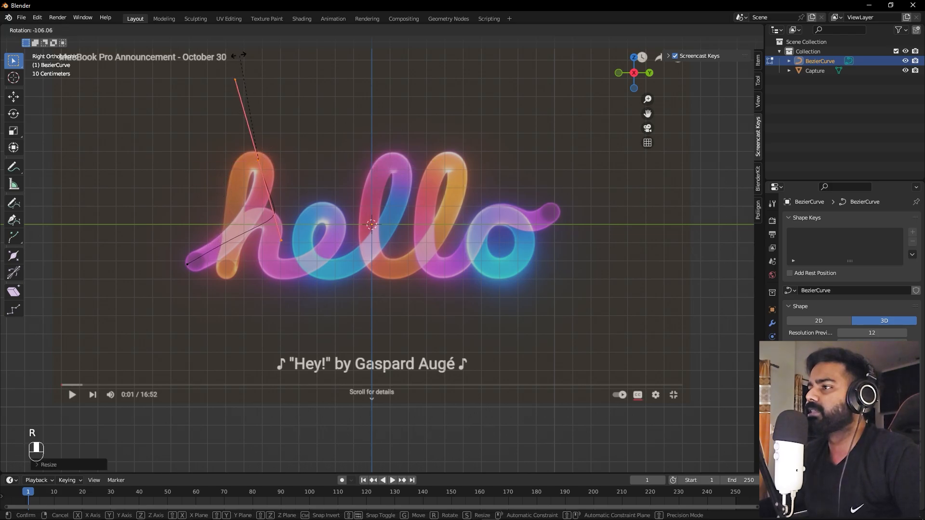
click(234, 81)
key(s)
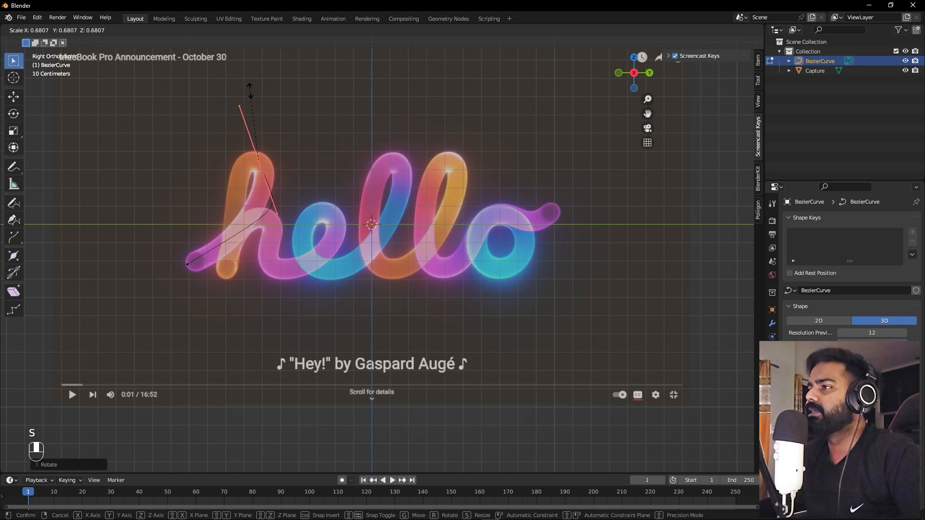
click(279, 145)
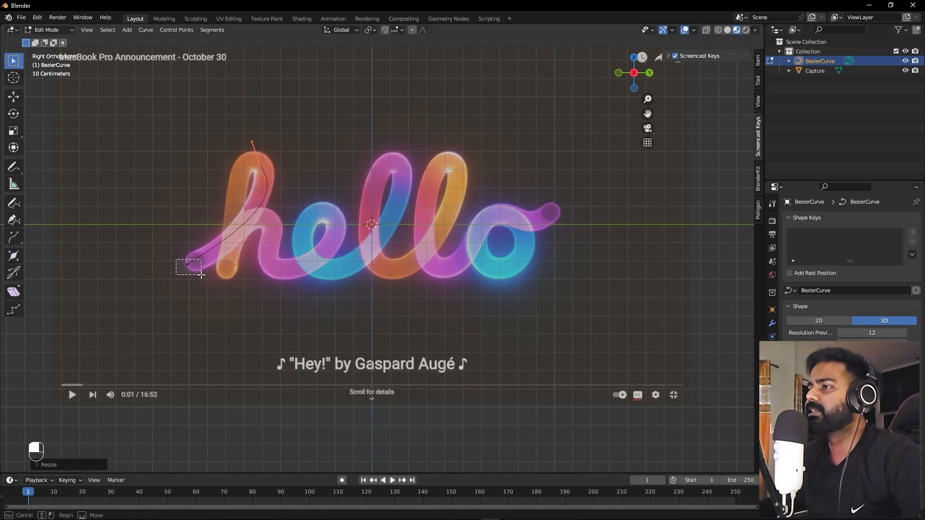
- Scale the handles of the curve's starting point down to about 0.8 to fit the h's lead-in stroke
click(189, 264)
key(s)
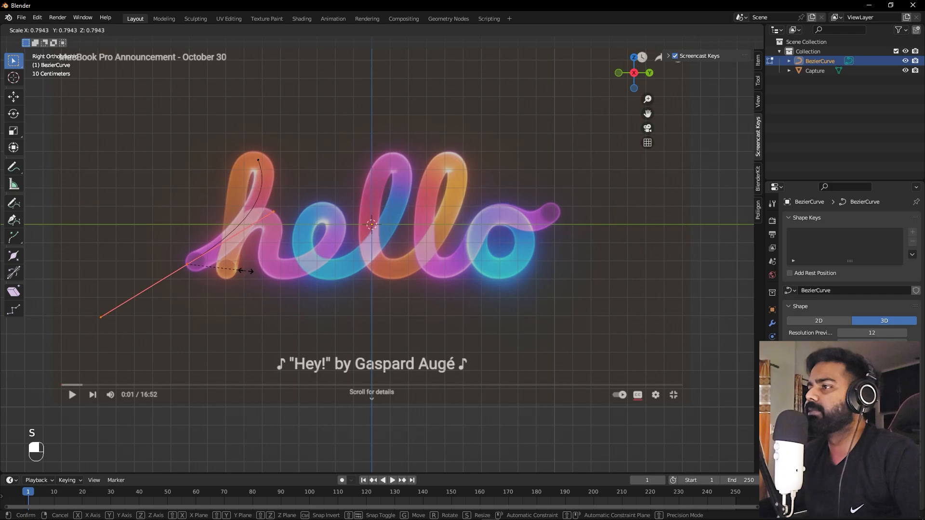
click(243, 271)
- Extrude the h's top point about 0.63 m down to the base of the stem, rotate its handles along the stem and centre it
drag(238, 126, 320, 171)
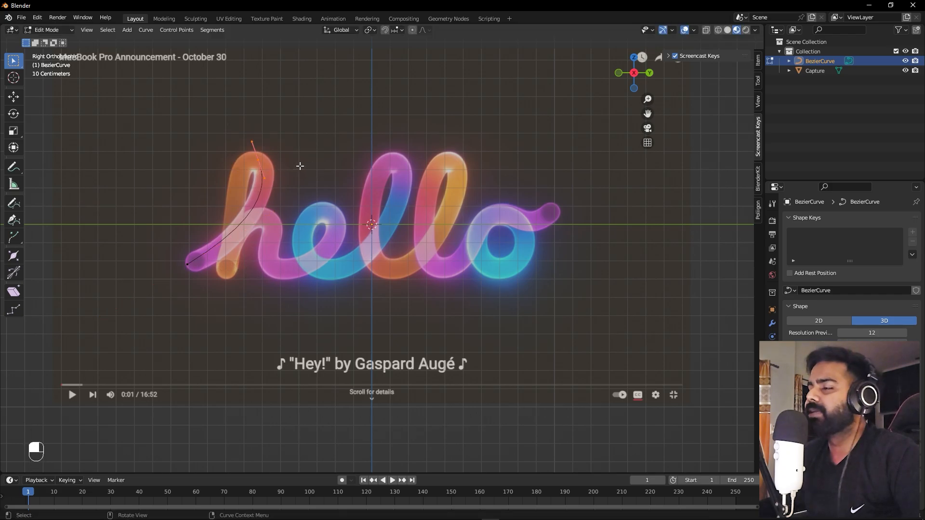
key(e)
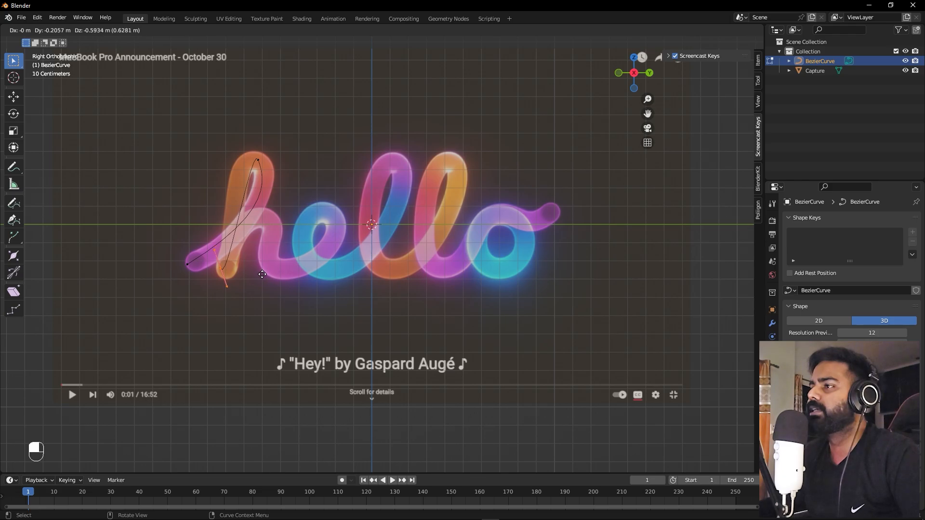
click(262, 274)
key(r)
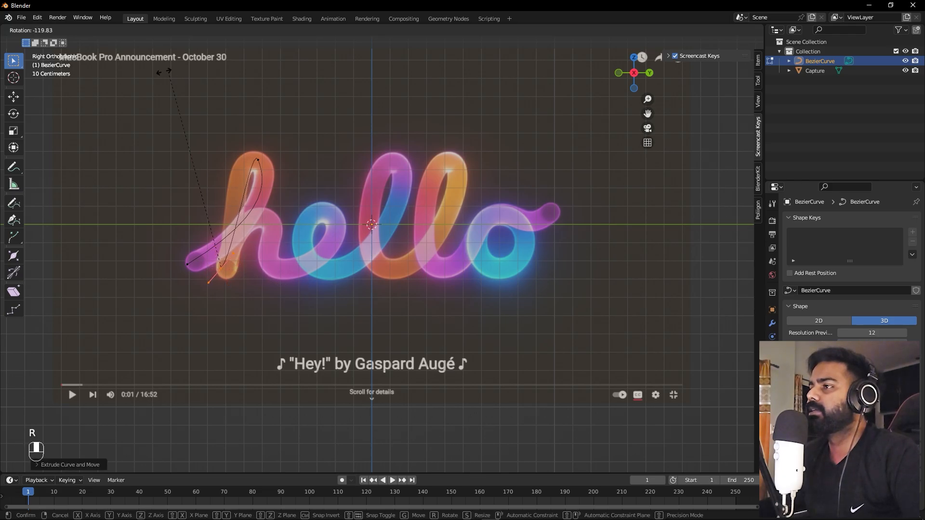
click(51, 125)
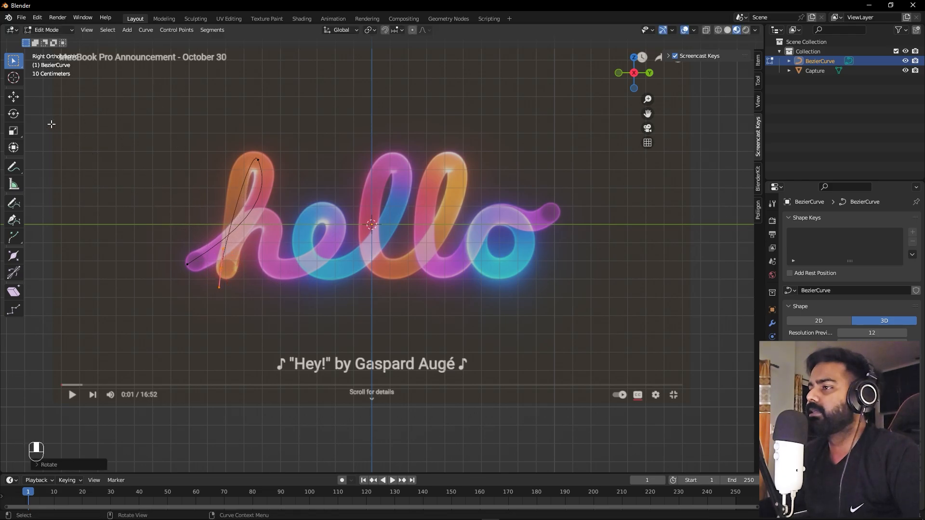
key(g)
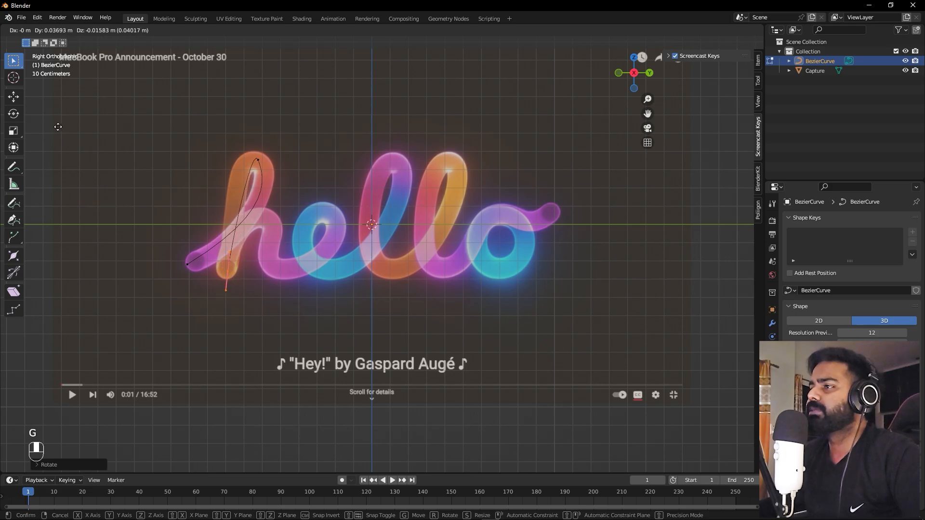
click(58, 127)
- Rotate and lengthen the handles of the h's top loop point, and nudge it about 0.02 m to round the loop
click(258, 147)
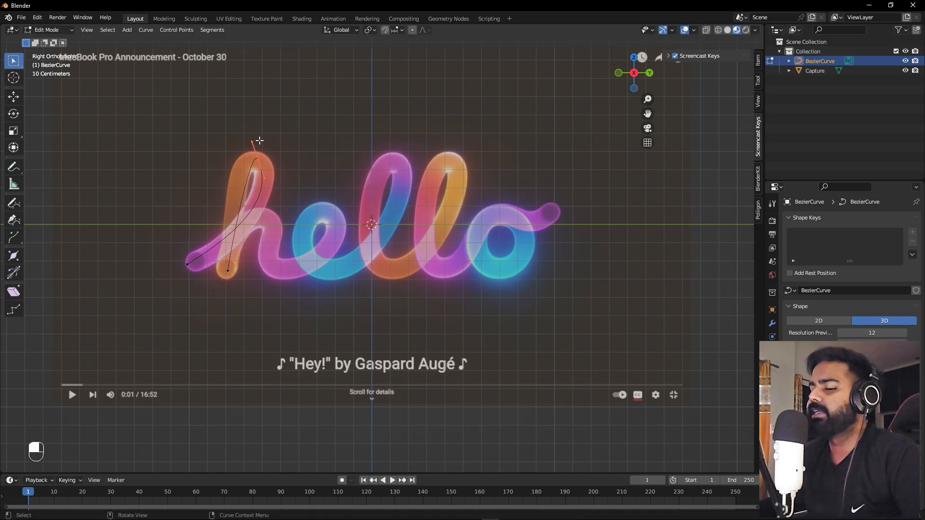
key(r)
click(234, 141)
key(s)
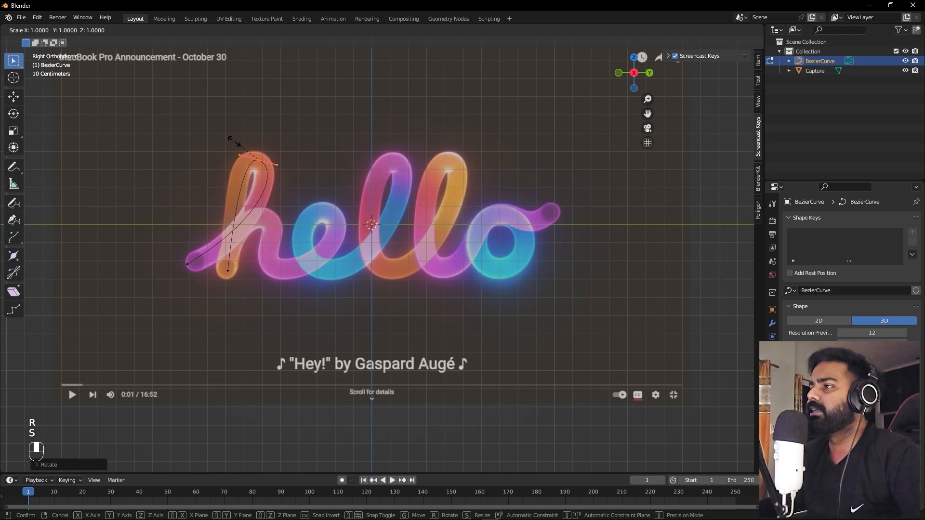
click(222, 141)
key(g)
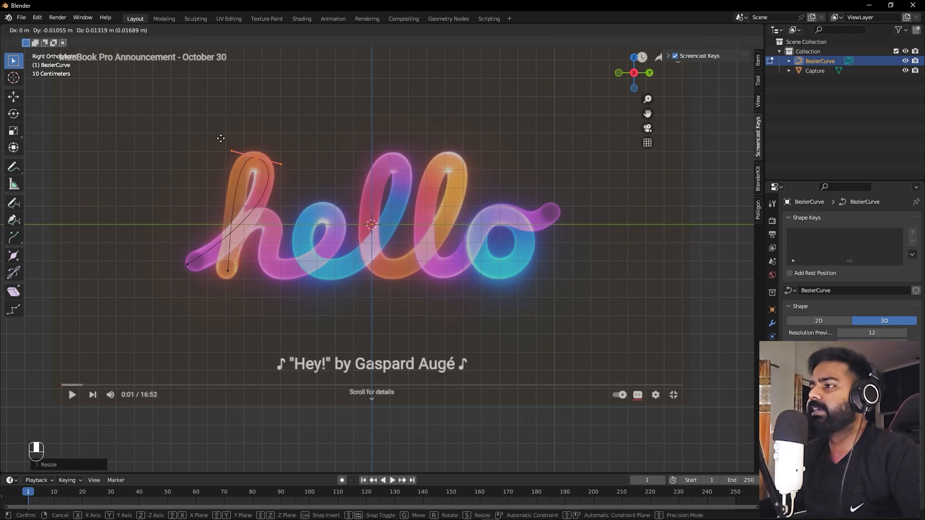
click(221, 139)
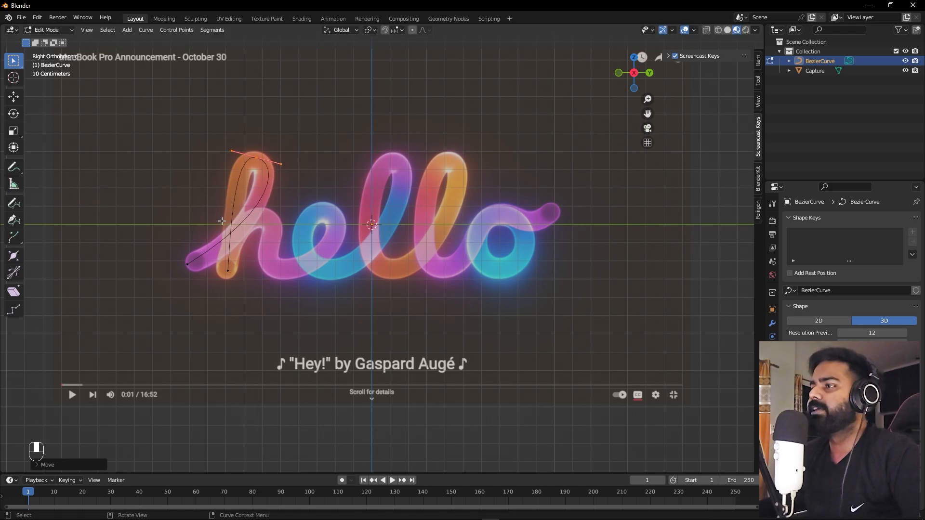
- Extrude a point from the h's stem base to the top of its hump, then rotate and lengthen its handles along the arch
click(227, 271)
middle_drag(254, 278, 266, 262)
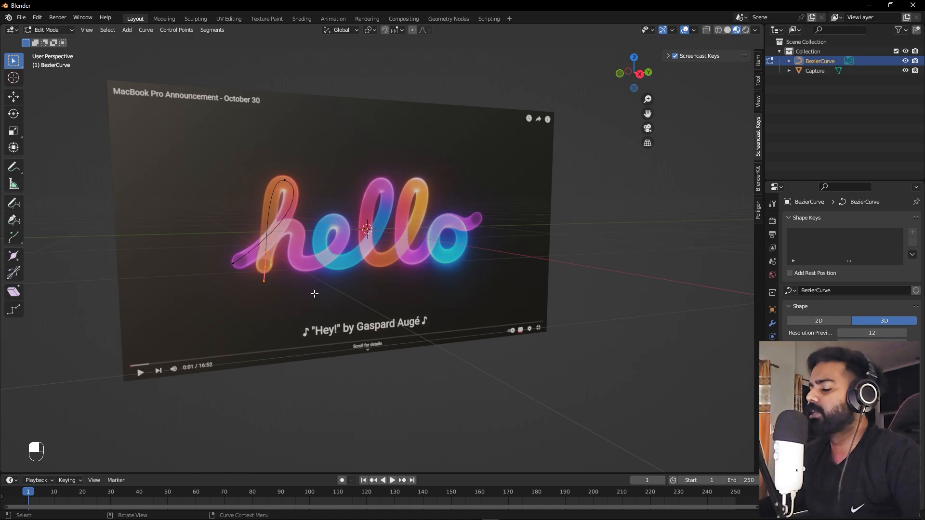
key(KP_3)
drag(232, 274, 221, 274)
key(e)
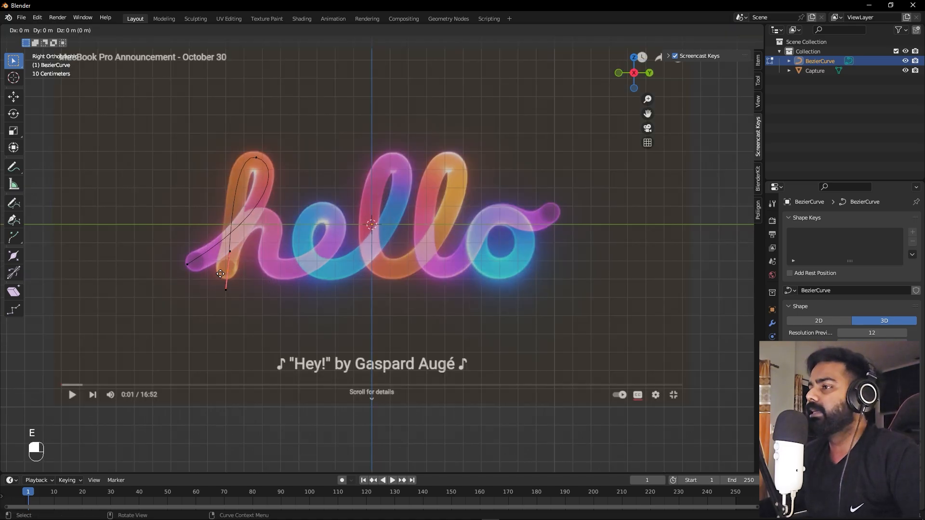
click(256, 223)
key(r)
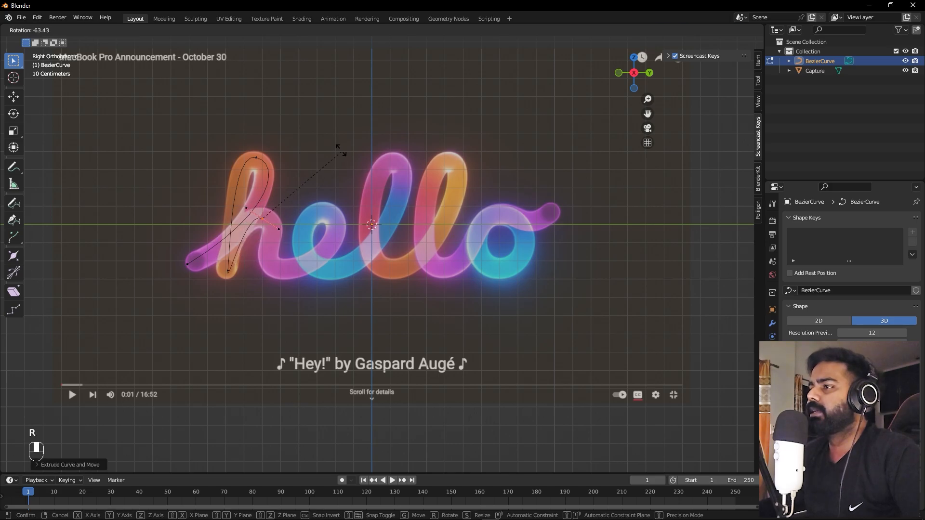
click(310, 137)
key(s)
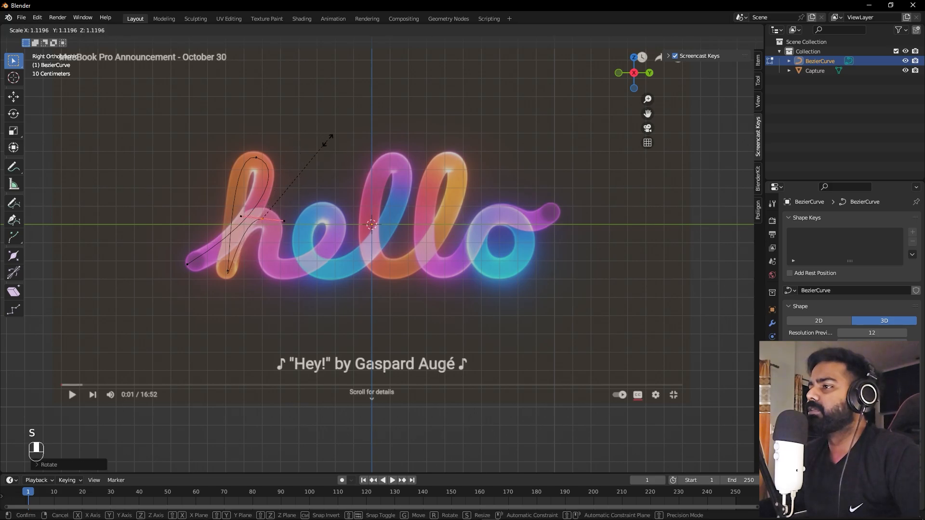
click(362, 131)
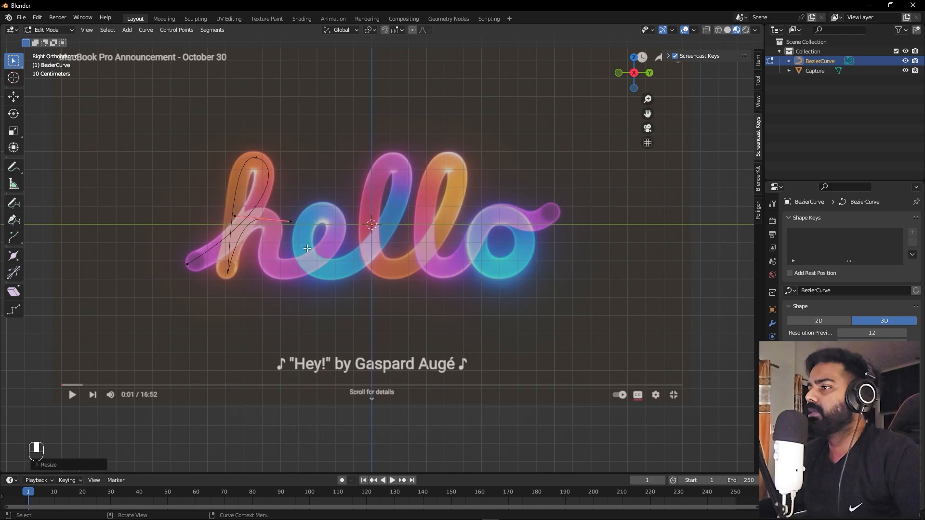
- Extrude points about 0.29 m down to the h's bottom curve and about 0.43 m up to the e's loop, rotating the latter's handles
key(e)
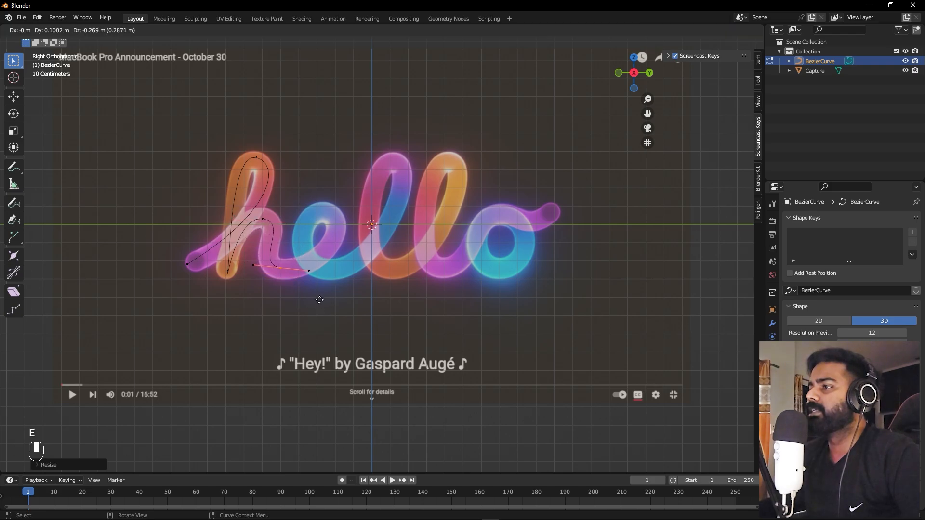
click(319, 299)
key(e)
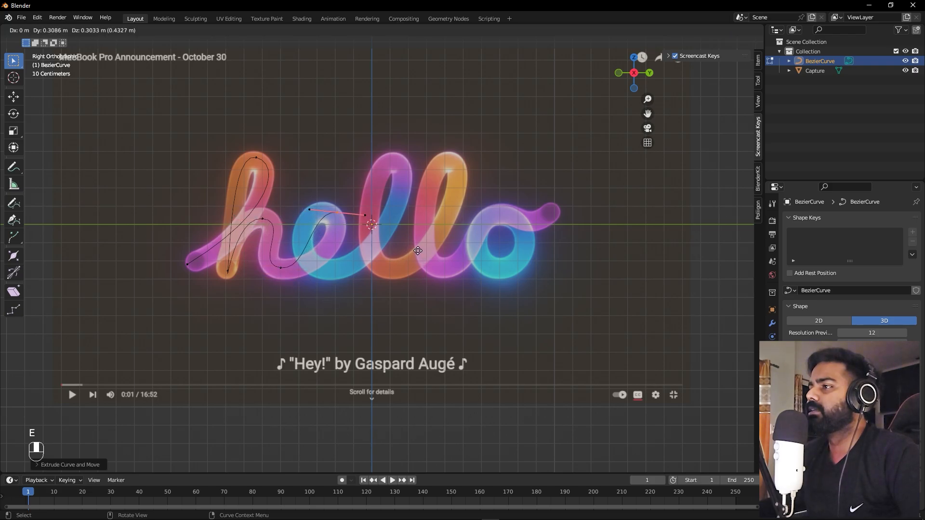
click(415, 251)
key(r)
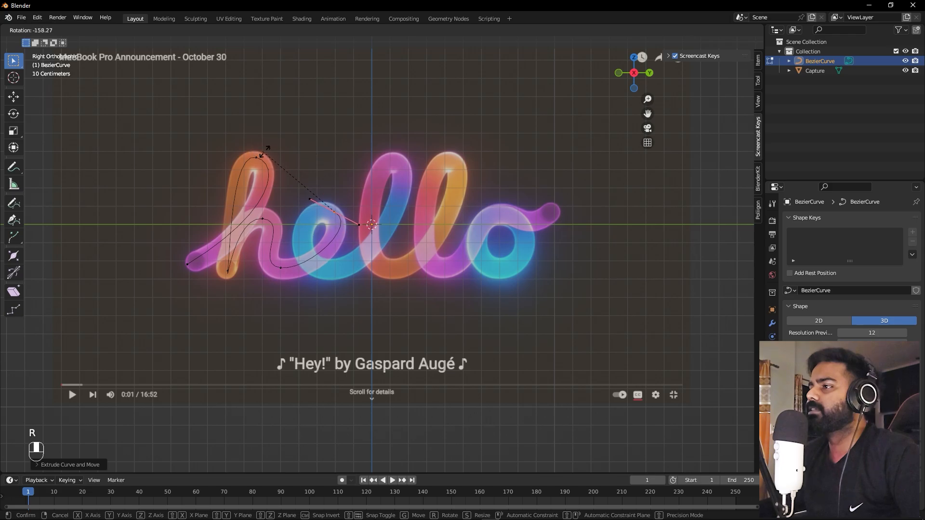
click(320, 151)
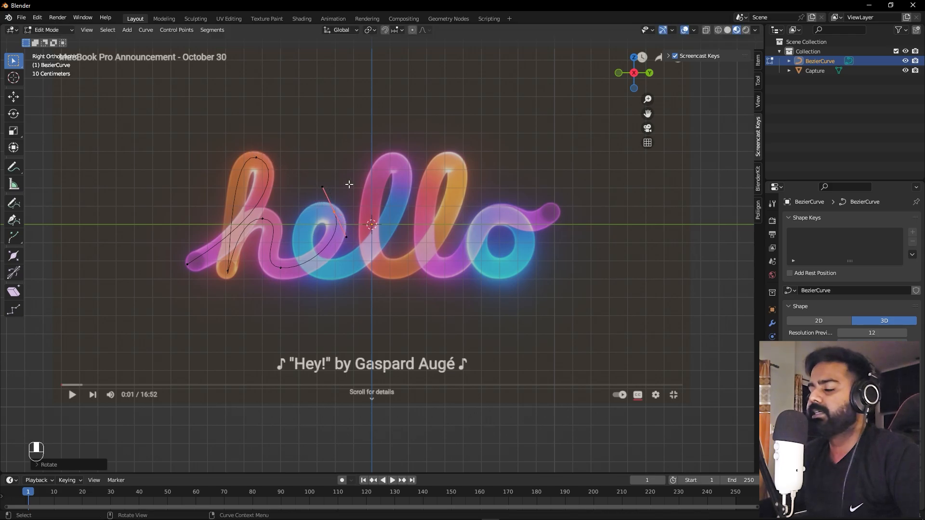
- Extrude a point around to the lower part of the e, rotate its handles along the bowl and adjust its position
key(e)
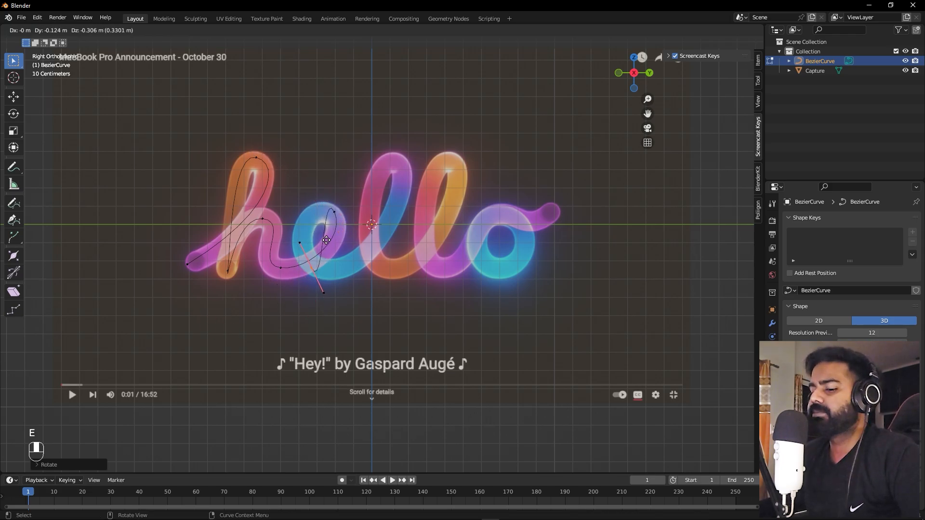
click(322, 231)
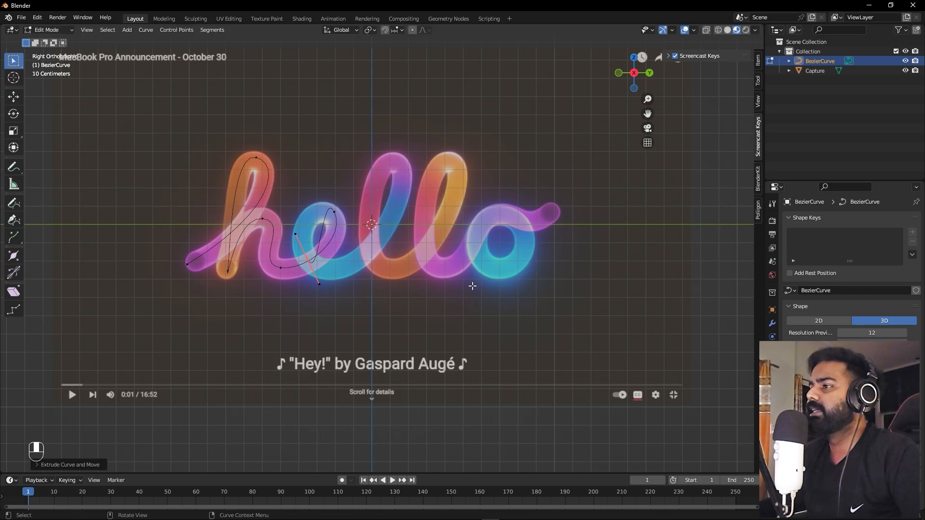
key(r)
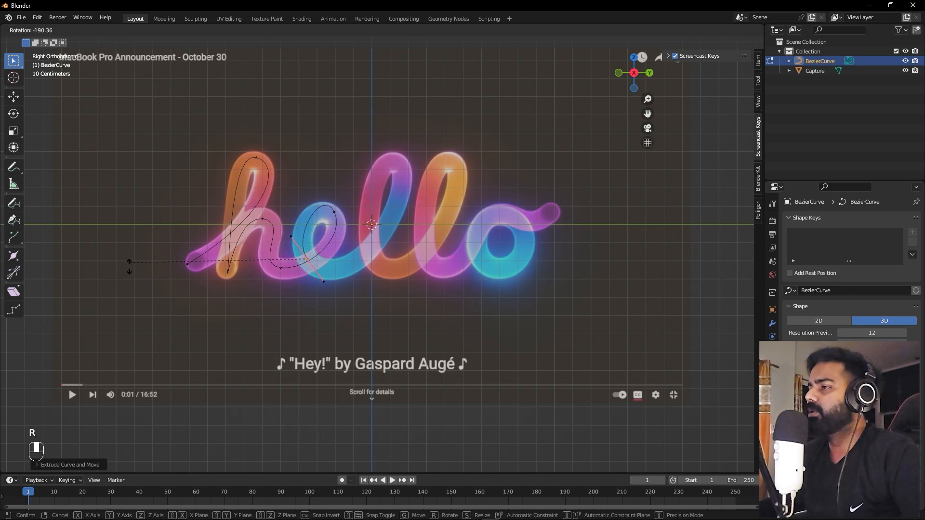
click(155, 312)
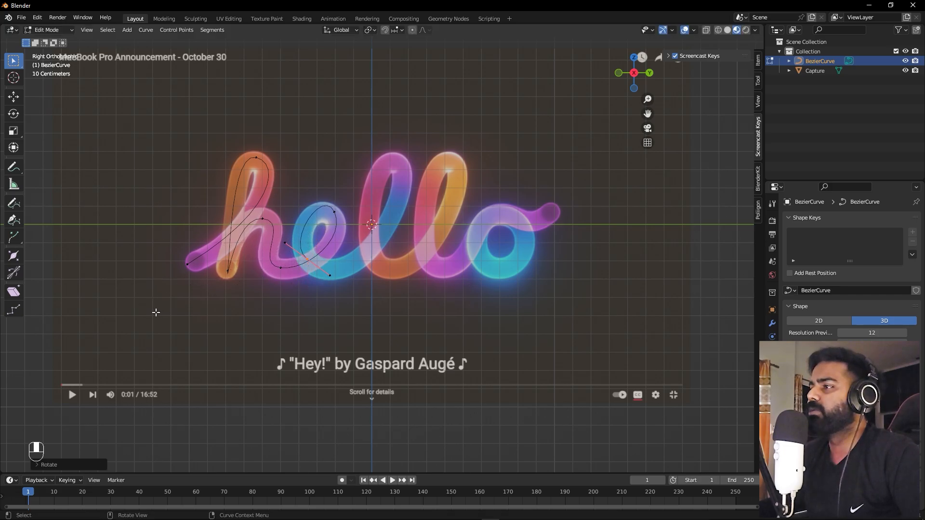
key(g)
click(160, 314)
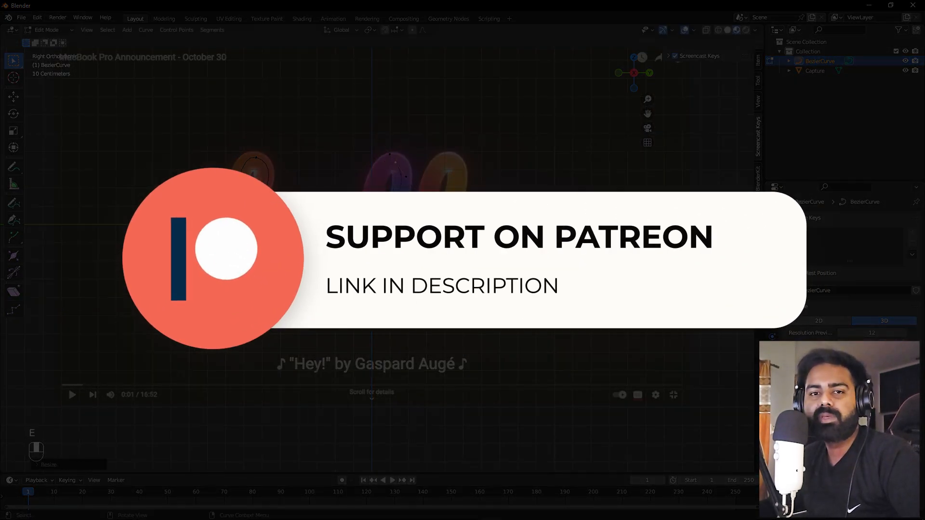
- Trace both l's and the o through its exit stroke with extruded points, shaping their handles, and return to Object Mode
key(e)
key(g)
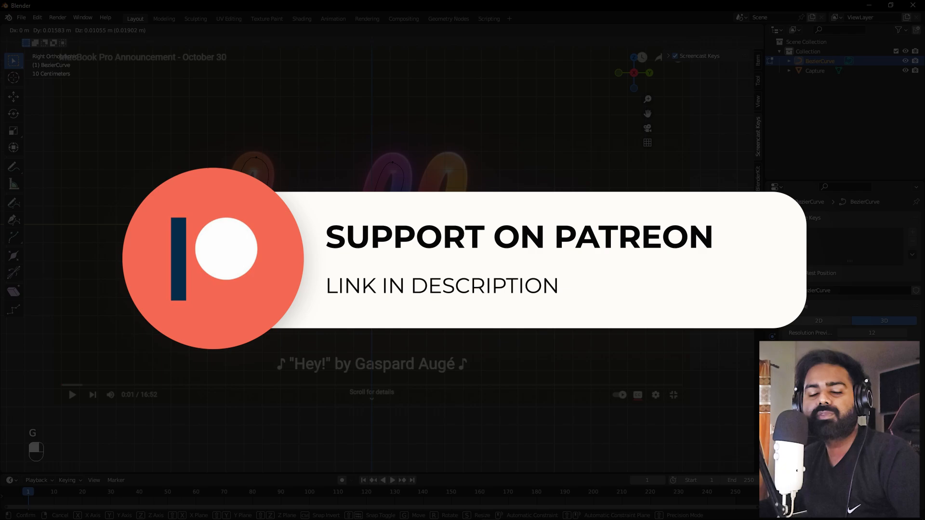
key(r)
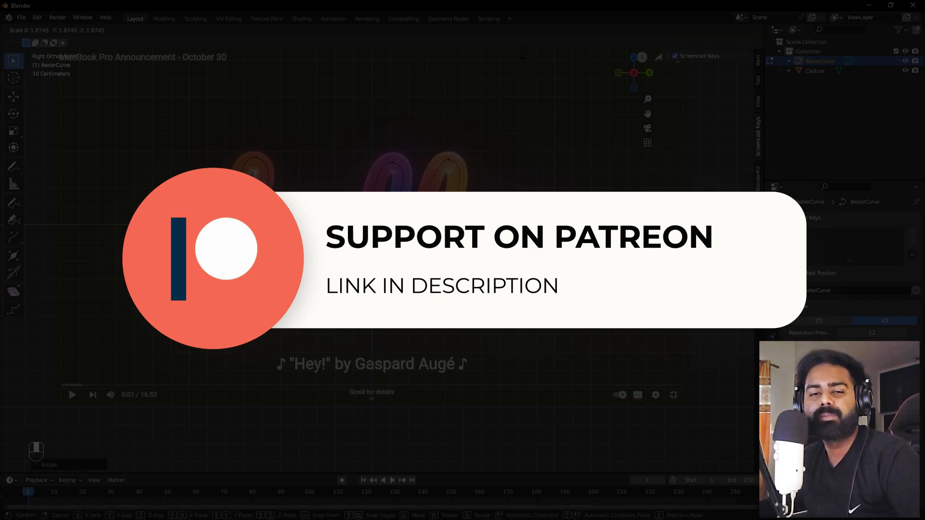
click(395, 382)
key(g)
click(395, 382)
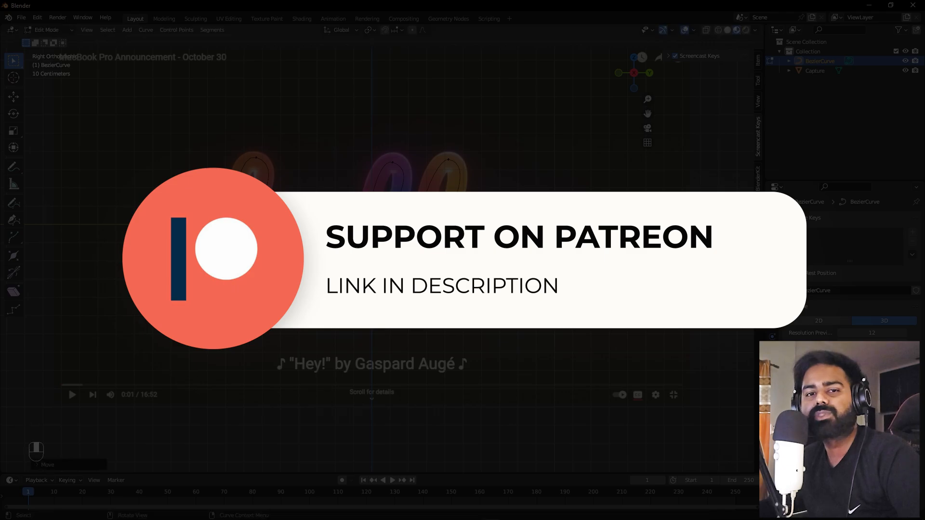
key(s)
click(395, 382)
key(r)
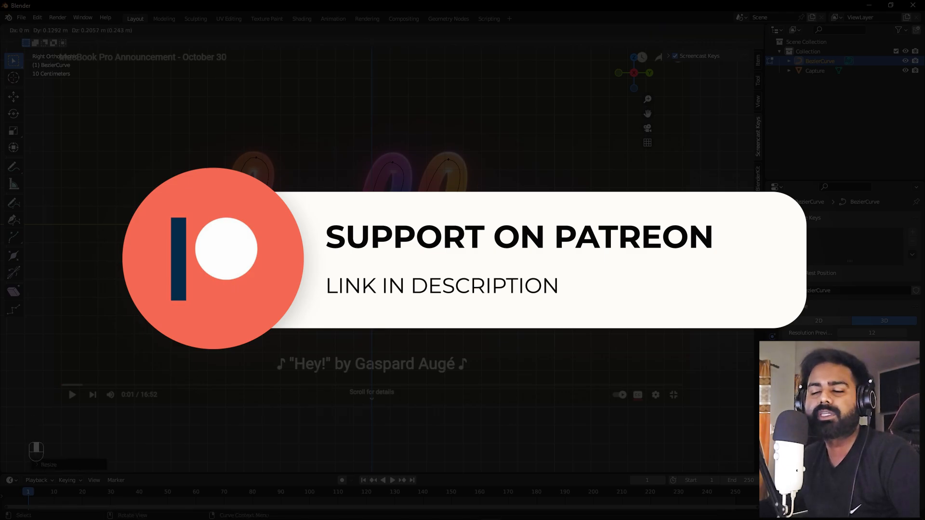
click(365, 286)
key(Tab)
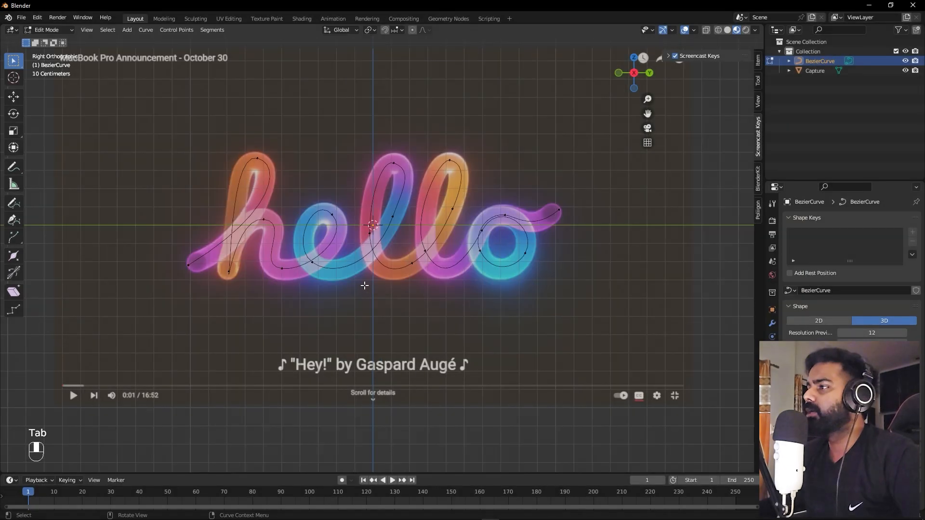
key(Tab)
- Hide the Capture reference image in the viewport and select the traced hello curve
click(419, 222)
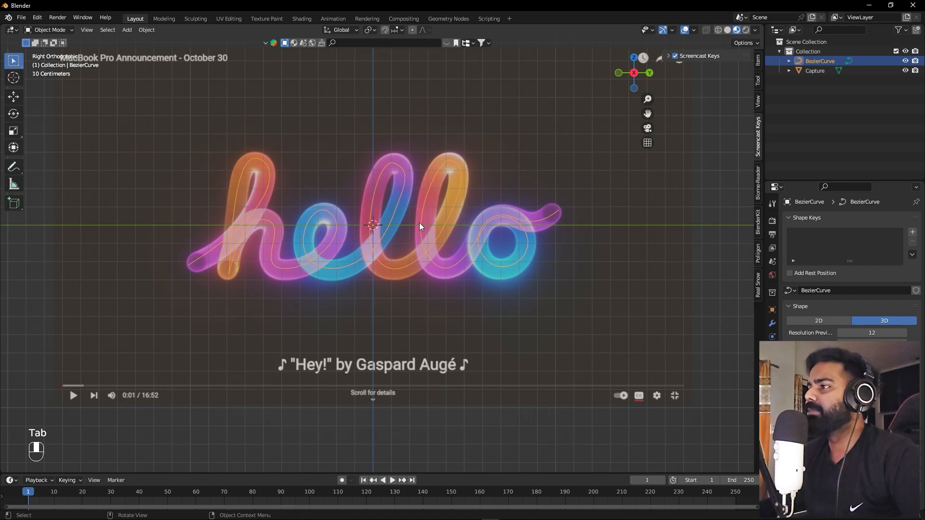
middle_drag(419, 223, 436, 123)
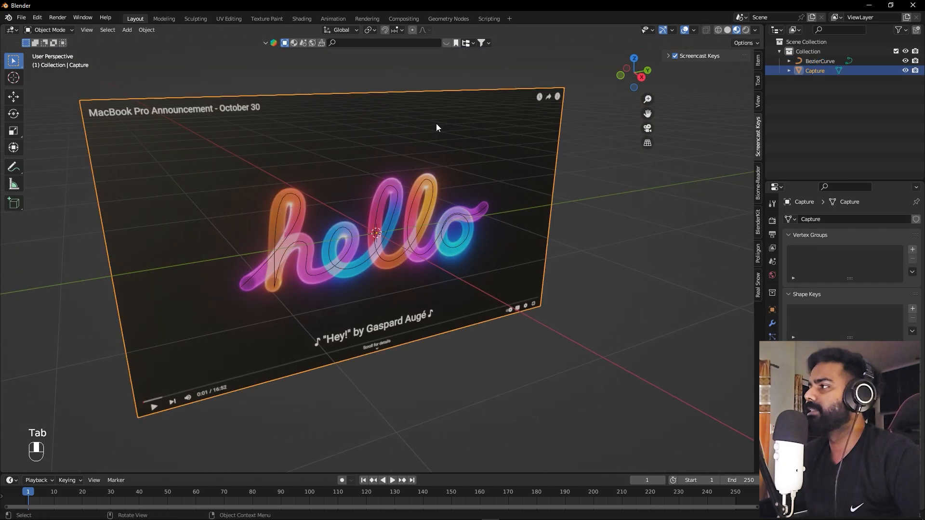
click(906, 71)
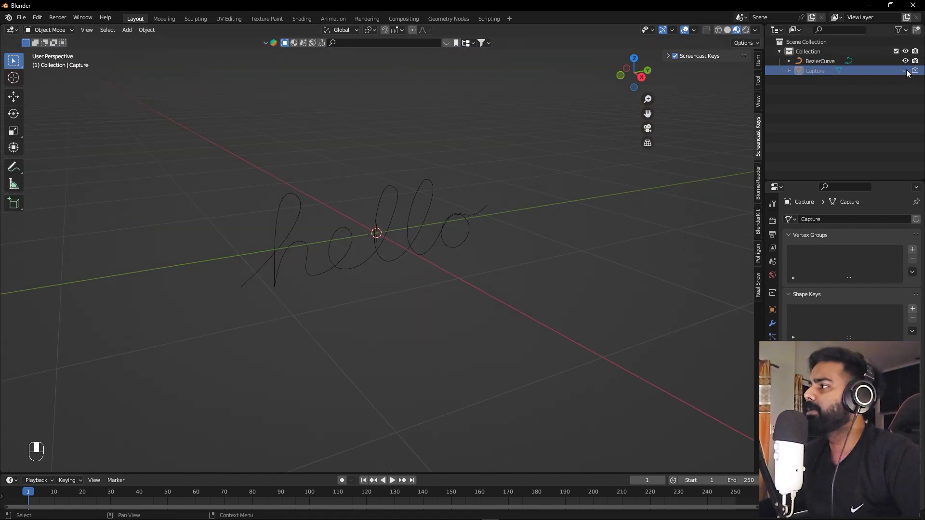
click(905, 71)
click(906, 71)
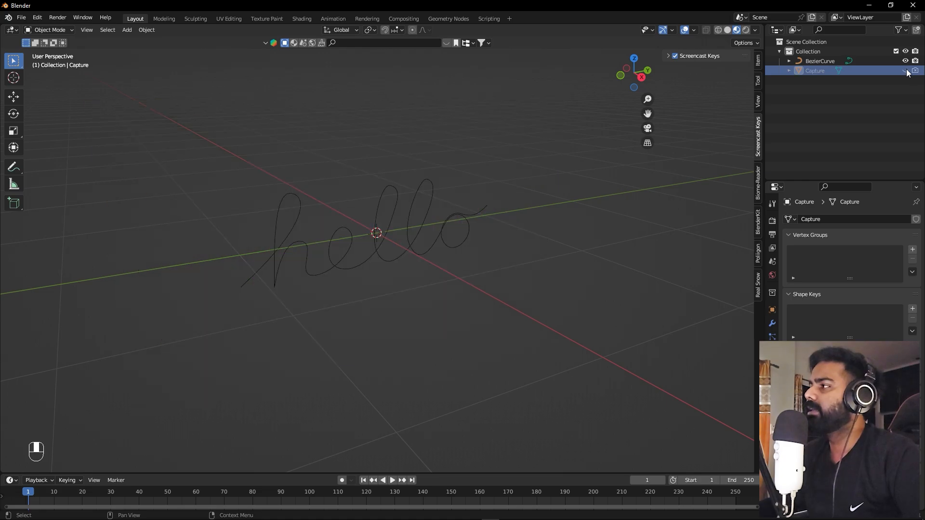
click(907, 71)
click(906, 71)
click(908, 71)
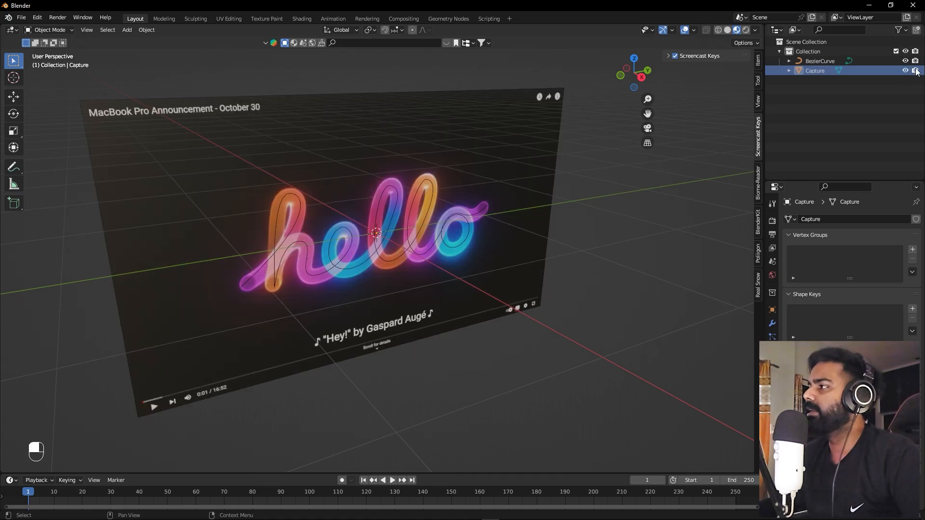
click(905, 70)
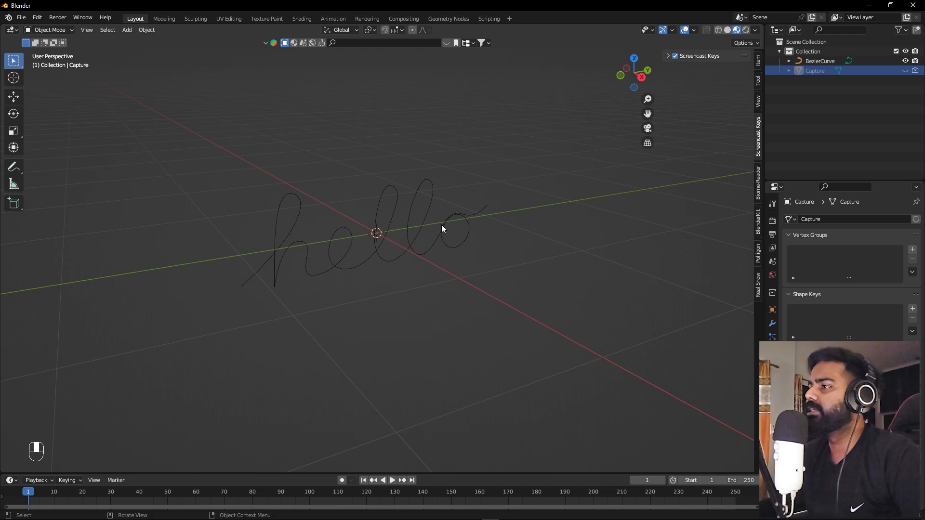
alt+middle_drag(414, 273, 345, 287)
click(348, 252)
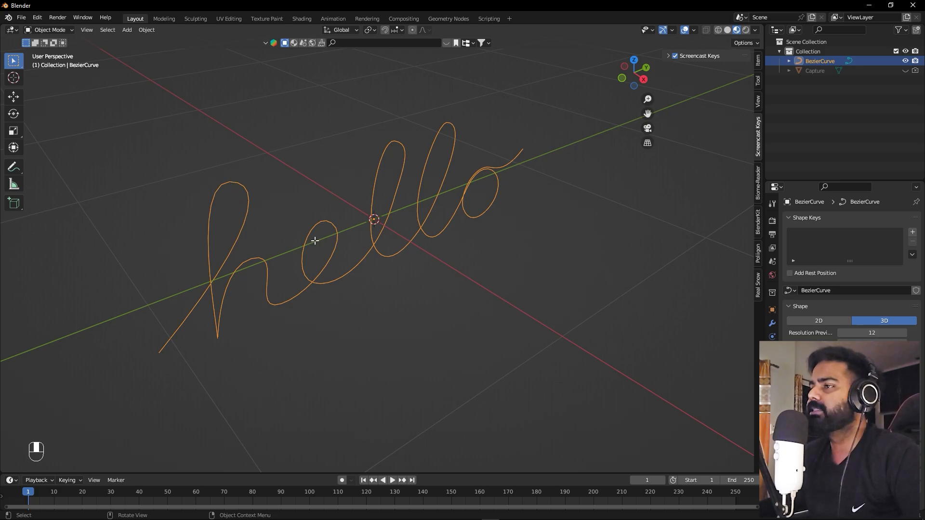
- Edit the hello curve's points and rotate the handles of the h's top point about 70° around the Z axis
key(Tab)
alt+shift+middle_drag(313, 239, 357, 320)
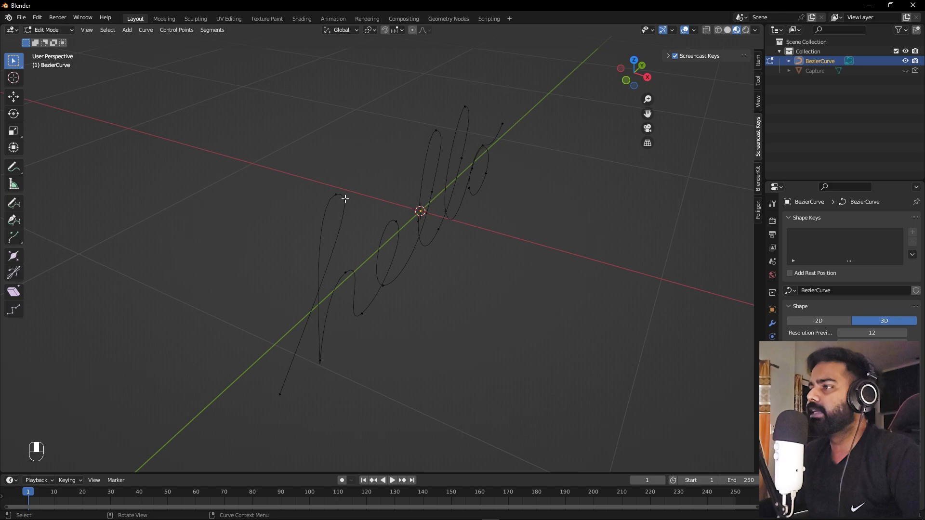
key(b)
drag(347, 175, 326, 203)
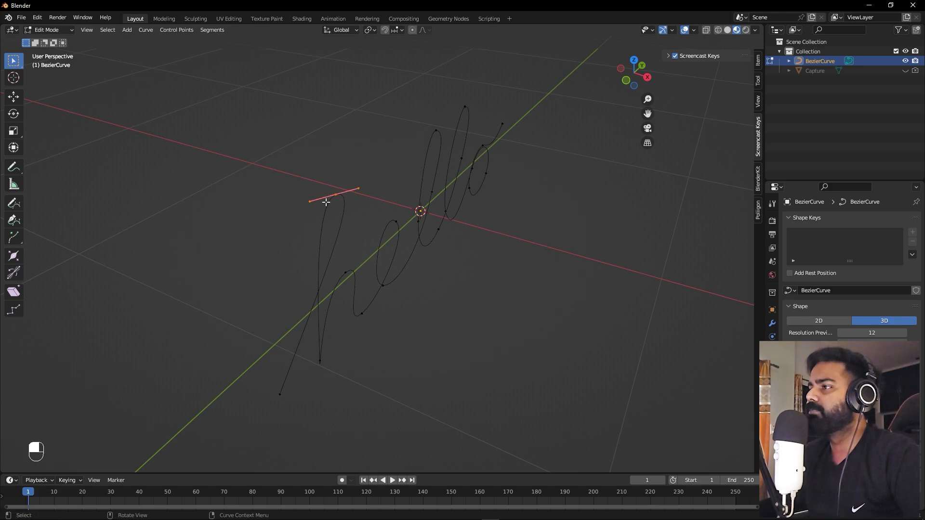
alt+middle_drag(370, 261, 500, 221)
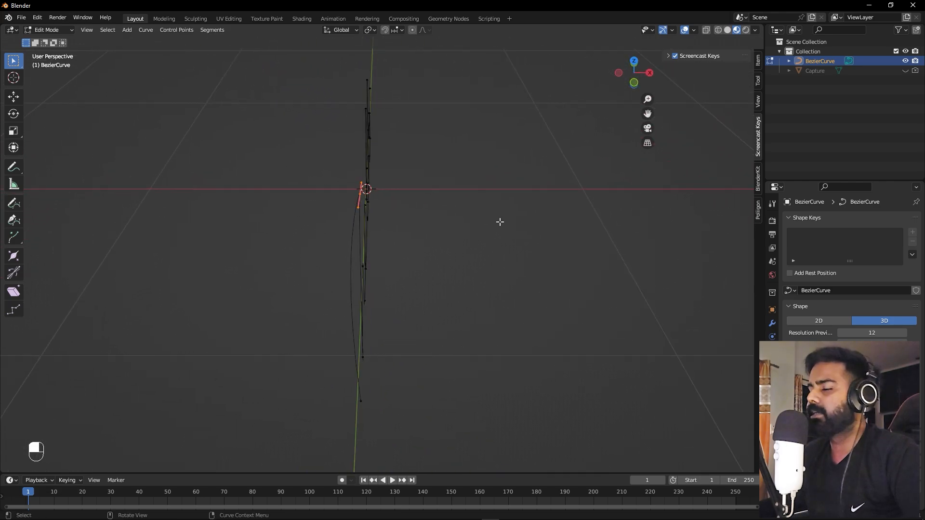
key(r)
key(z)
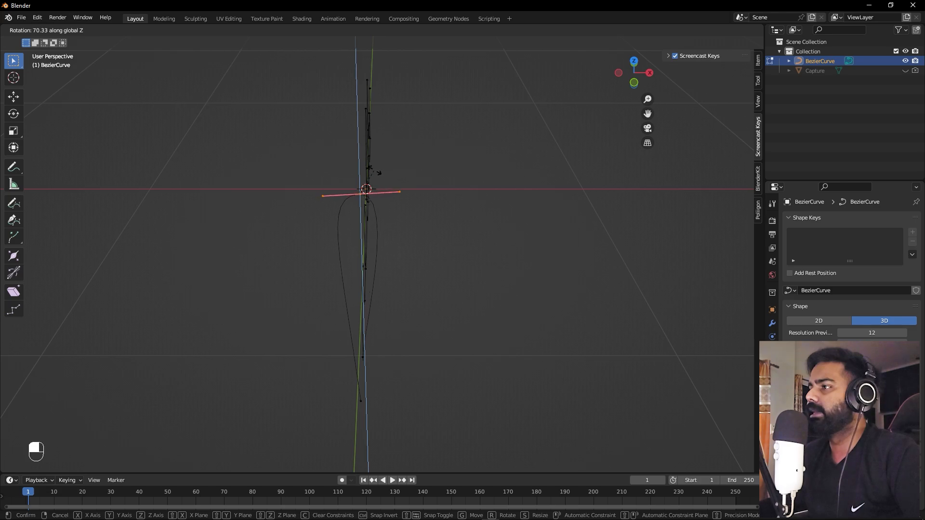
click(379, 171)
- Rotate the handles of the h's bottom point around Z and about 70° around the X axis
alt+middle_drag(483, 219, 460, 318)
alt+drag(460, 318, 353, 378)
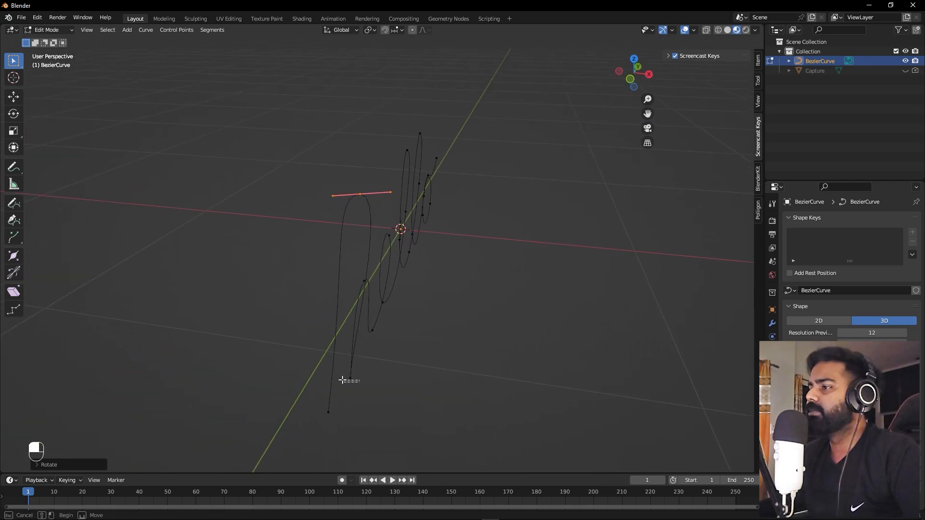
click(350, 379)
key(r)
key(z)
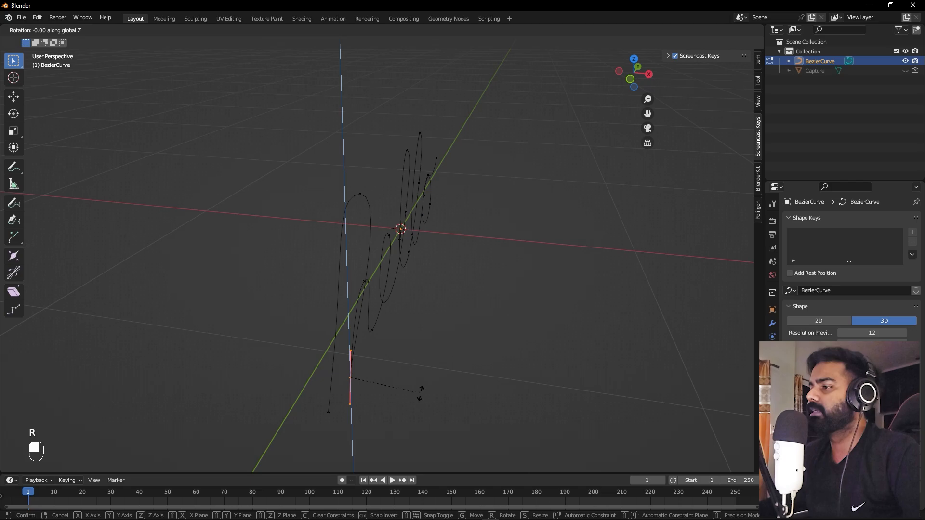
click(338, 253)
alt+middle_drag(338, 253, 421, 305)
key(r)
key(x)
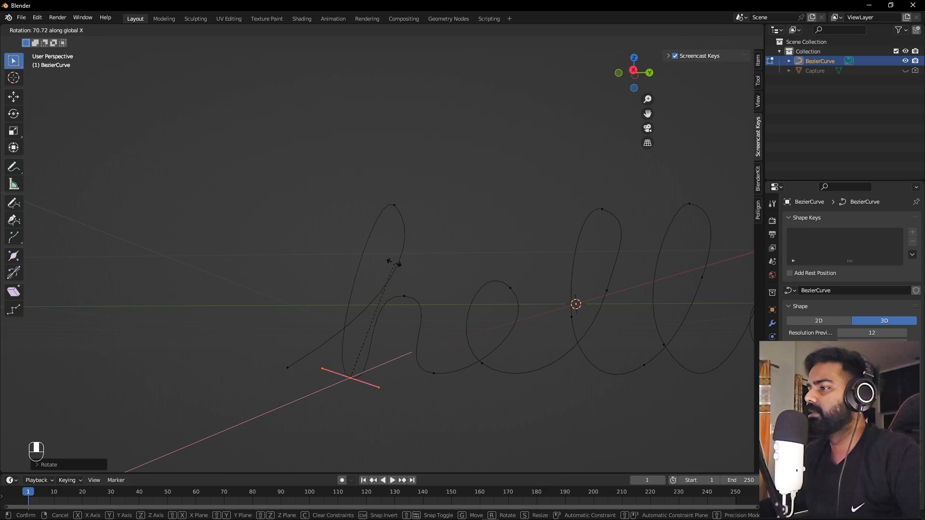
click(354, 252)
- Rotate the h's bottom point handles about -83° around Z so they lie crosswise, and scale them up by about 1.3
alt+middle_drag(514, 440, 625, 42)
key(r)
key(z)
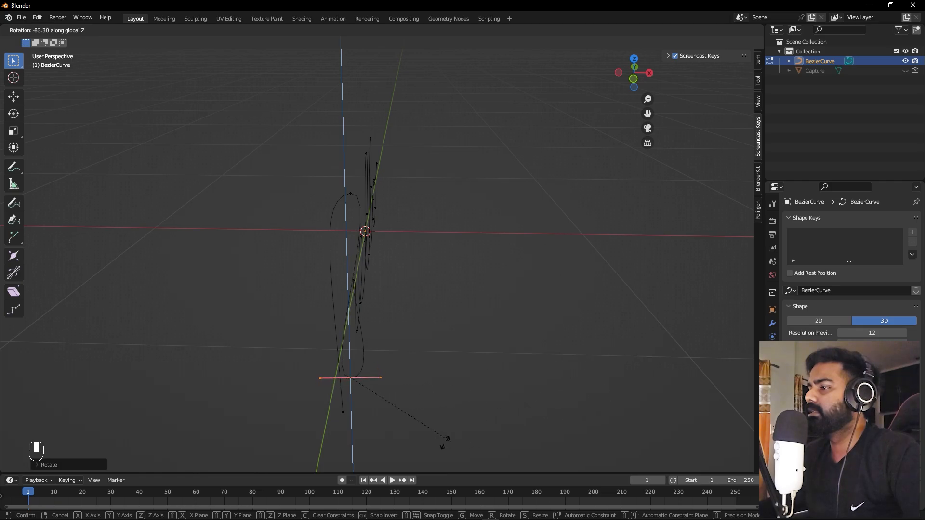
click(418, 436)
alt+middle_drag(407, 395, 418, 387)
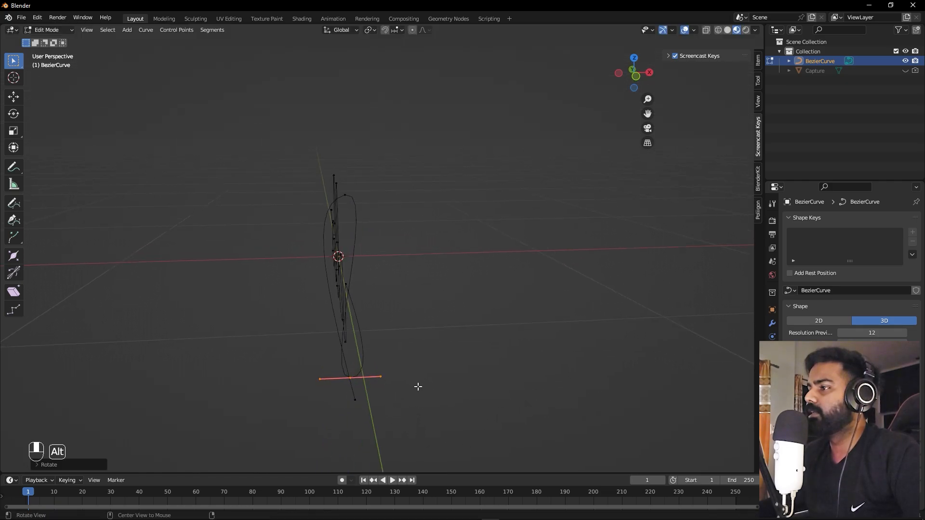
alt+middle_drag(509, 335, 401, 313)
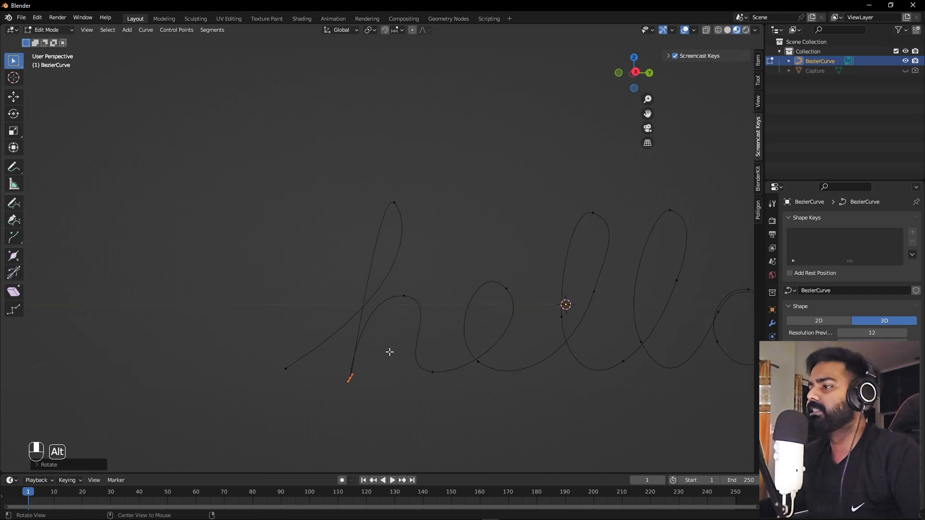
alt+middle_drag(389, 352, 448, 402)
key(s)
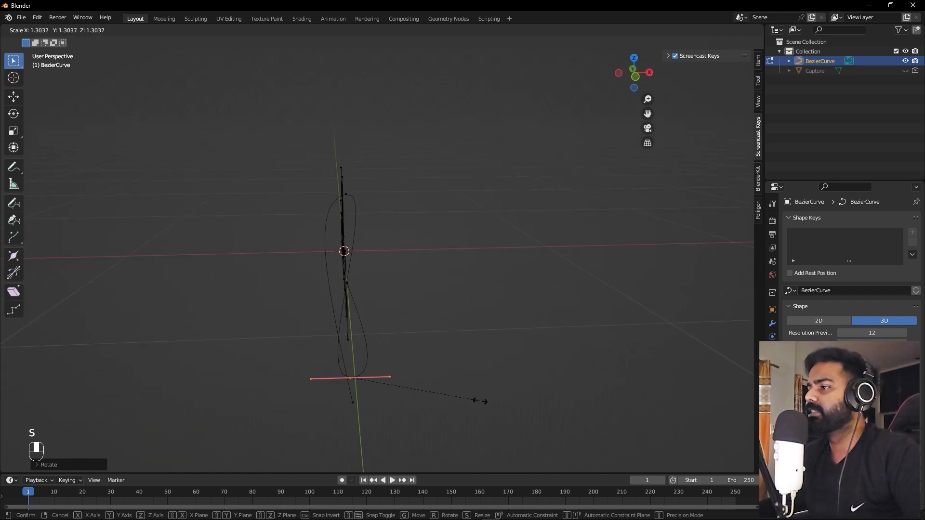
click(498, 399)
- Rotate the handles of the e's lower crossing point around the Z axis and the X axis to open the loop in depth
alt+middle_drag(499, 398, 588, 371)
click(436, 314)
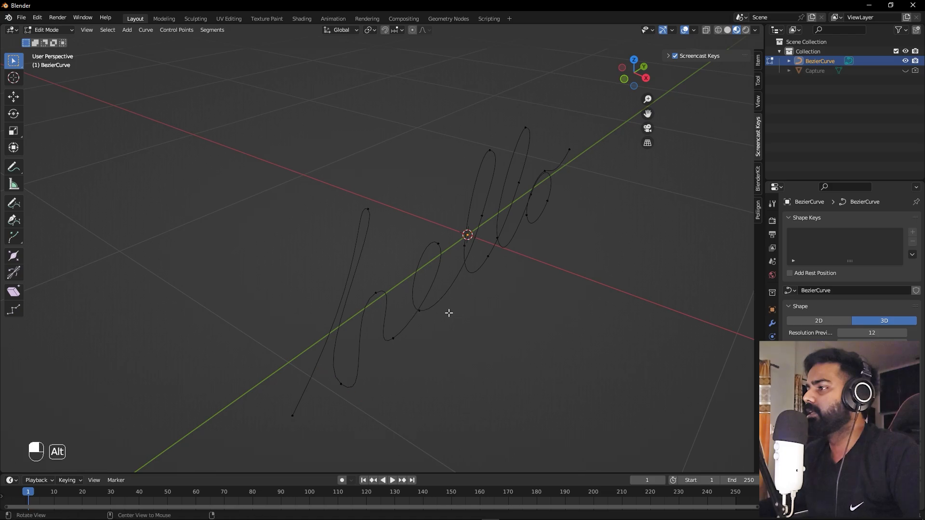
click(419, 311)
alt+middle_drag(420, 312, 543, 336)
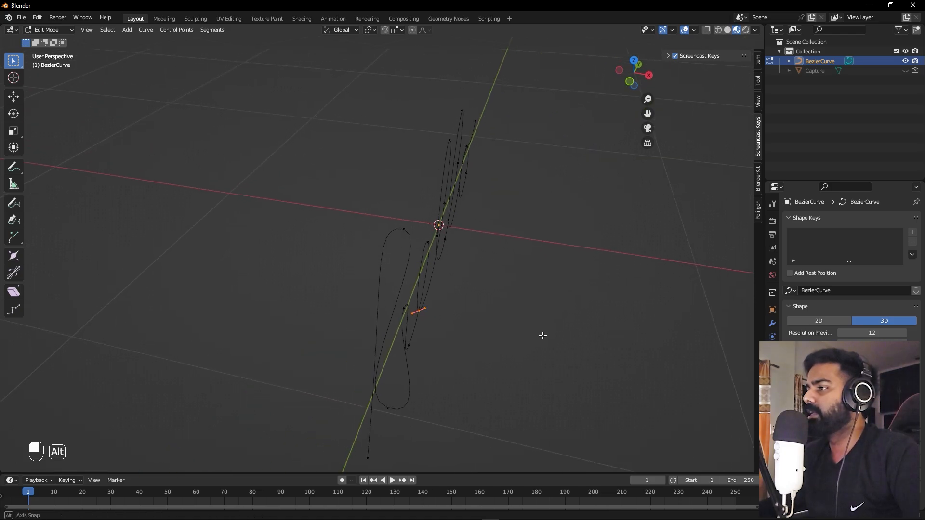
key(r)
key(z)
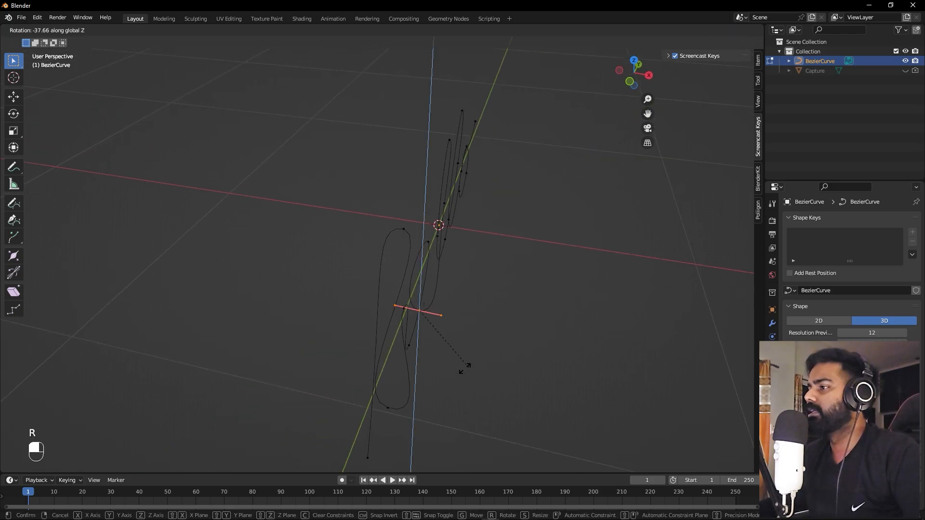
click(436, 365)
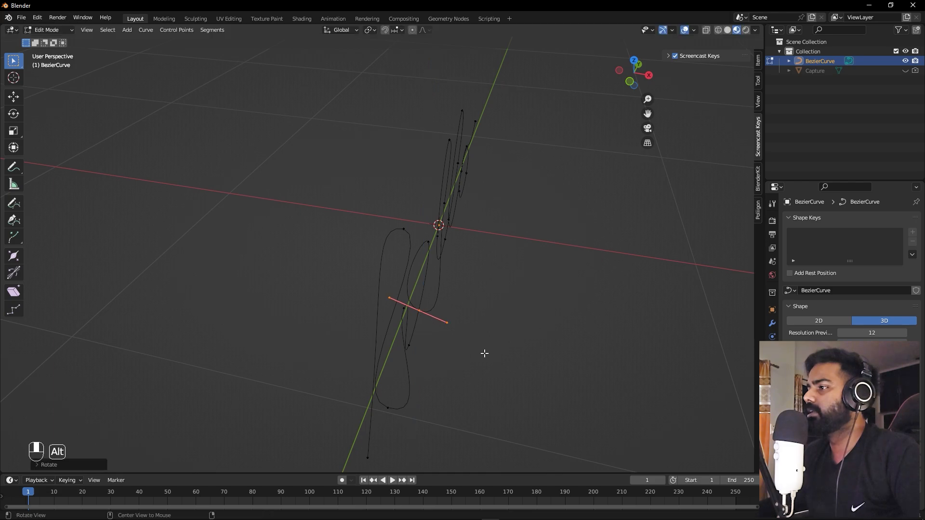
alt+middle_drag(483, 353, 544, 348)
key(r)
key(x)
click(541, 325)
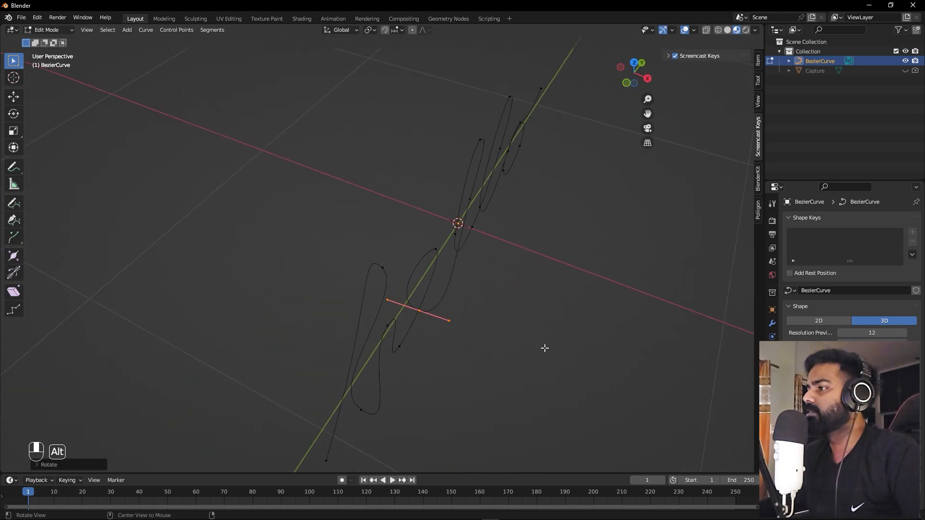
- Move the e's lower crossing point about 0.05 m in the negative X direction
key(g)
key(x)
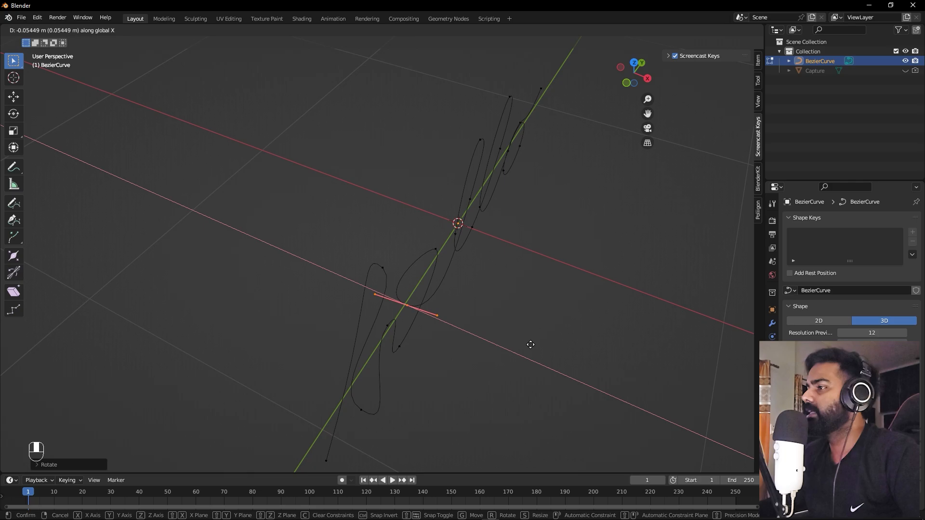
click(527, 344)
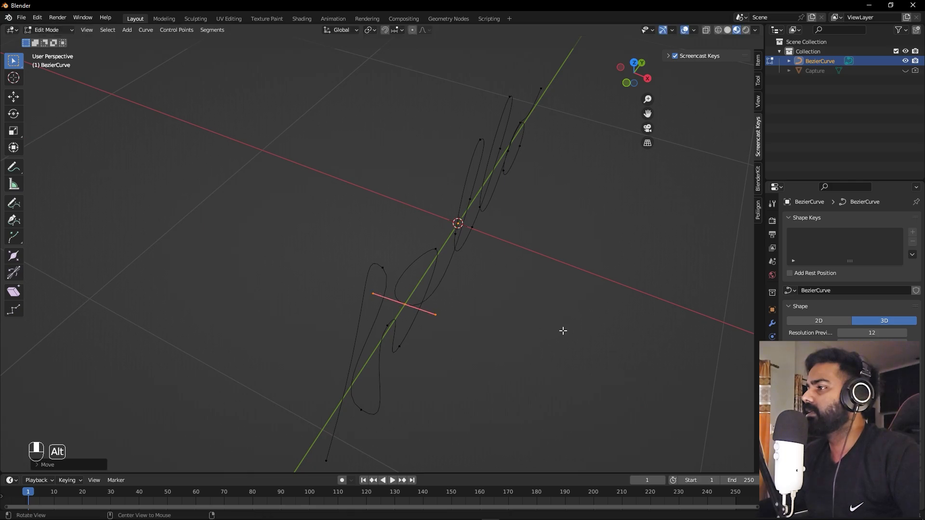
- Rotate the handles of the e's upper loop point about -71° around Z and check the lettering from the right view
alt+middle_drag(562, 331, 599, 353)
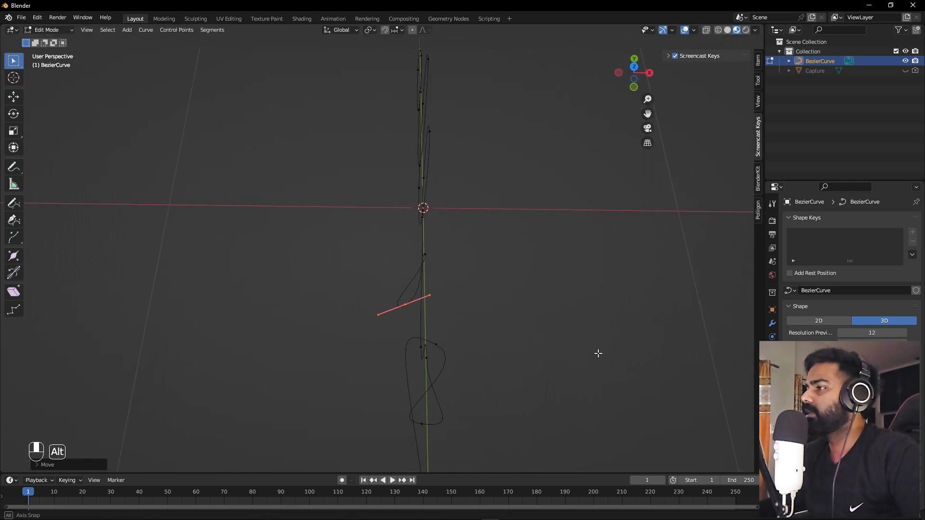
click(423, 252)
key(r)
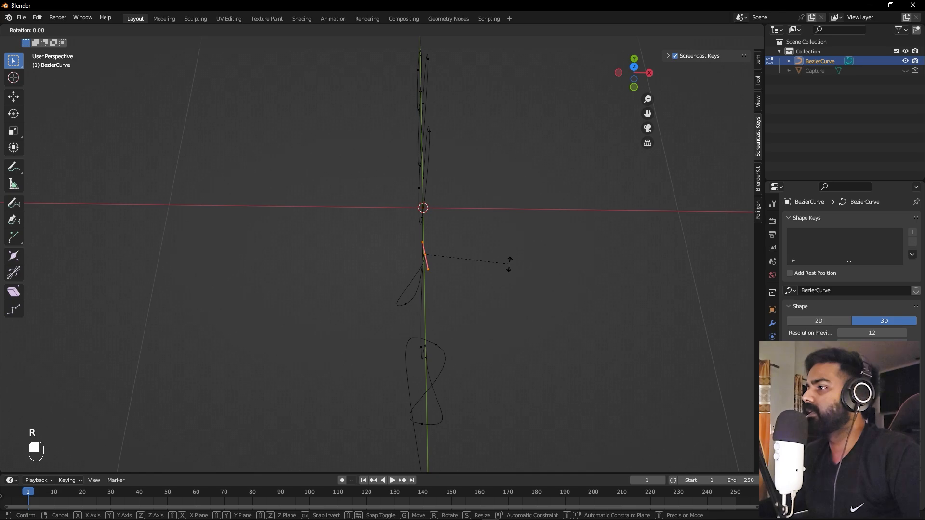
key(z)
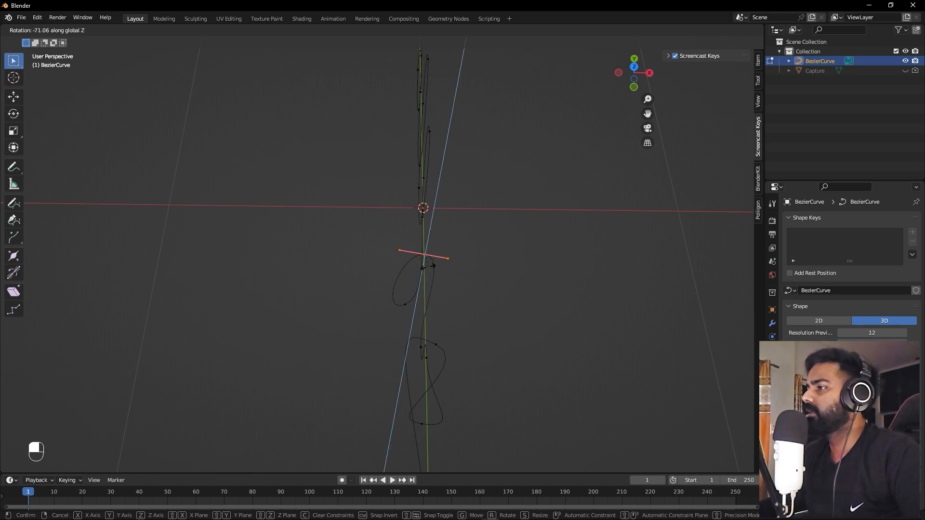
click(432, 265)
alt+middle_drag(432, 265, 460, 232)
alt+middle_drag(414, 305, 369, 271)
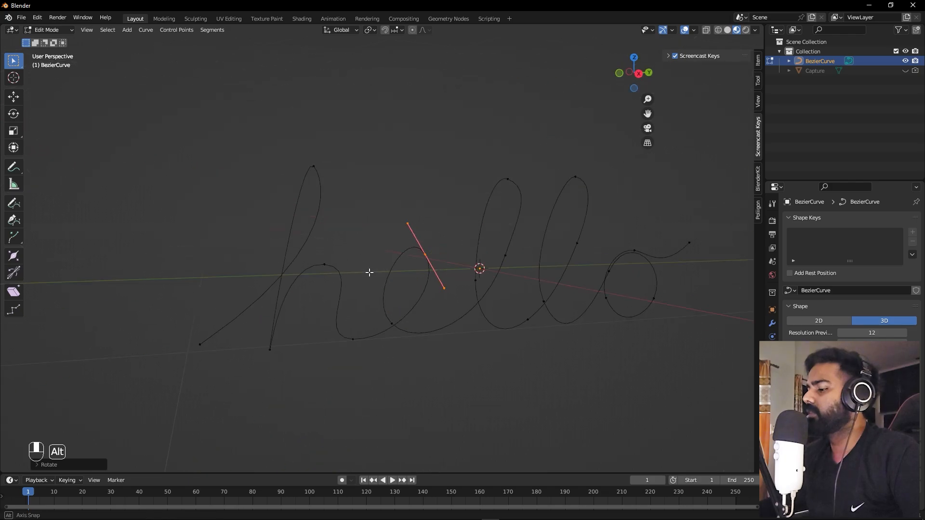
key(KP_3)
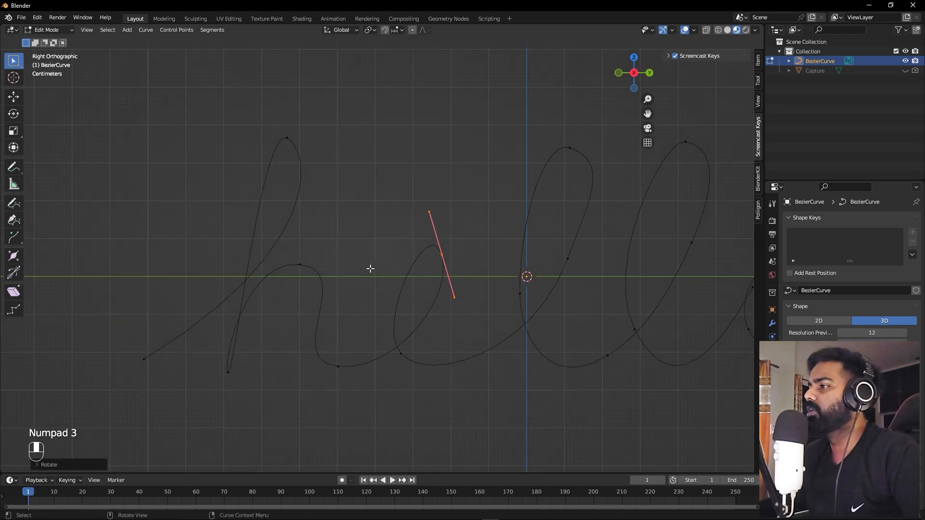
alt+middle_drag(378, 198, 405, 237)
alt+middle_drag(467, 289, 510, 264)
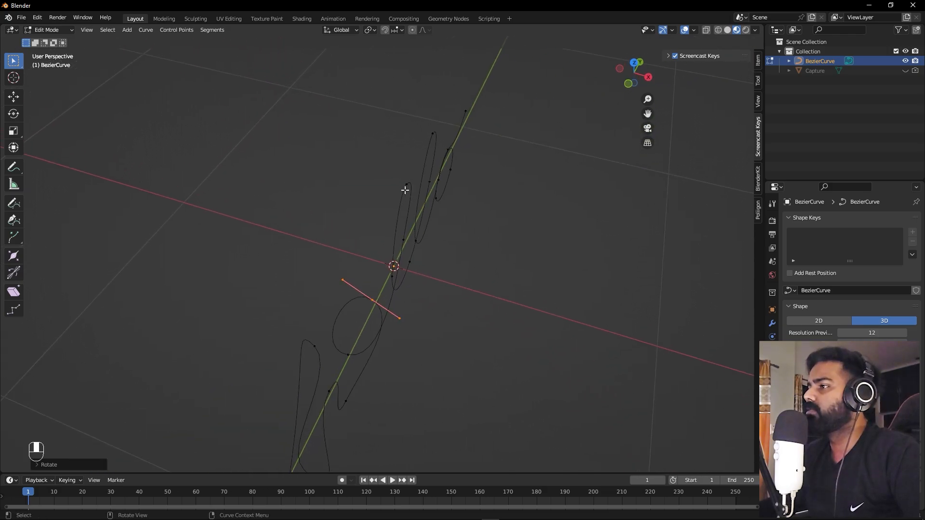
- Offset the first l's crossing point about 0.11 m along negative X, adjust the o's crossing point in depth, and return to Object Mode
alt+middle_drag(405, 190, 374, 199)
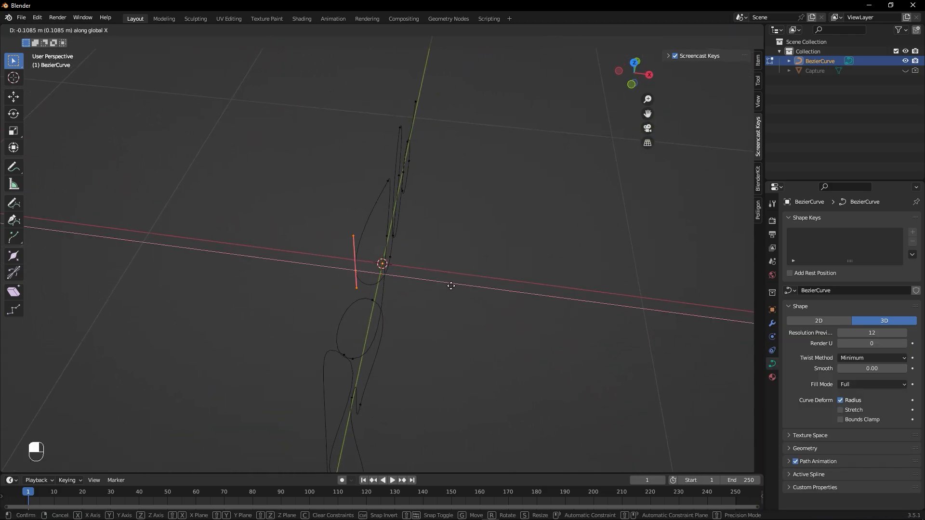
alt+middle_drag(450, 282, 545, 181)
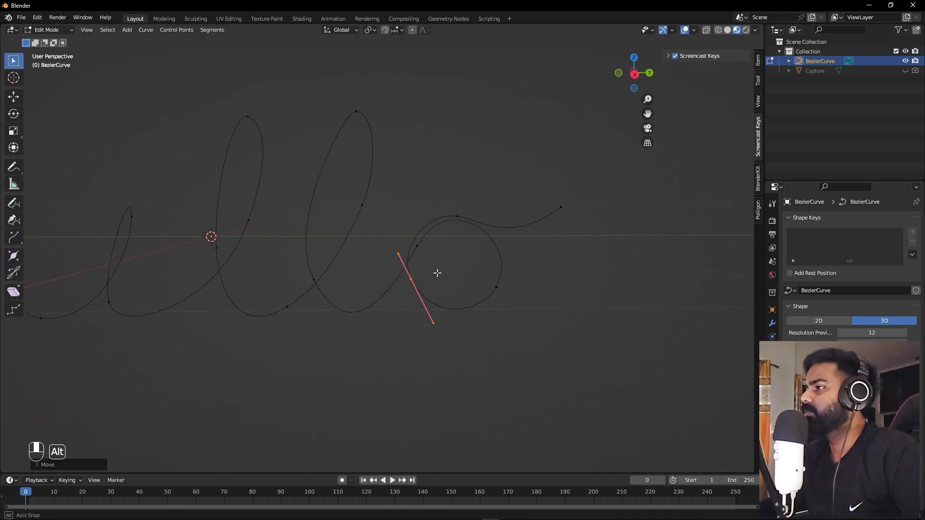
alt+middle_drag(436, 270, 488, 363)
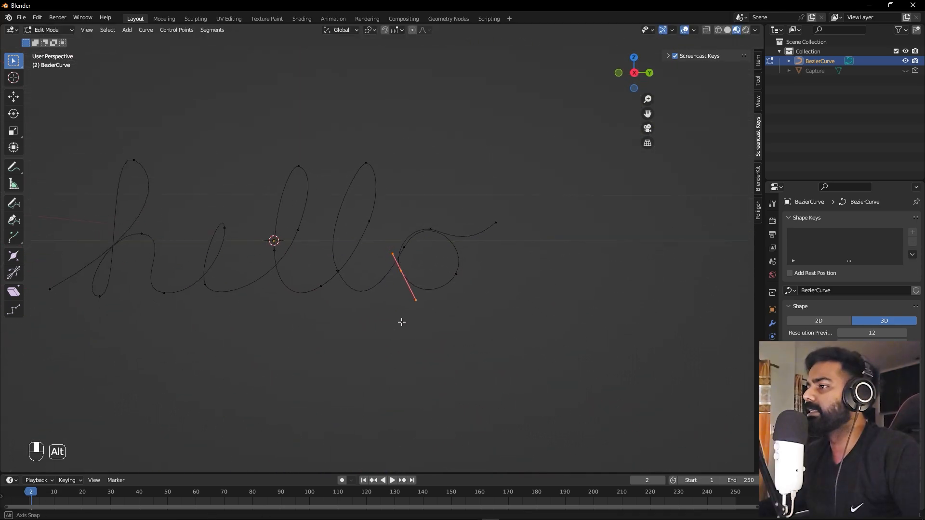
mouse_move(306, 314)
alt+middle_down()
mouse_move(446, 331)
mouse_move(516, 326)
mouse_move(446, 341)
mouse_move(447, 330)
alt+middle_up()
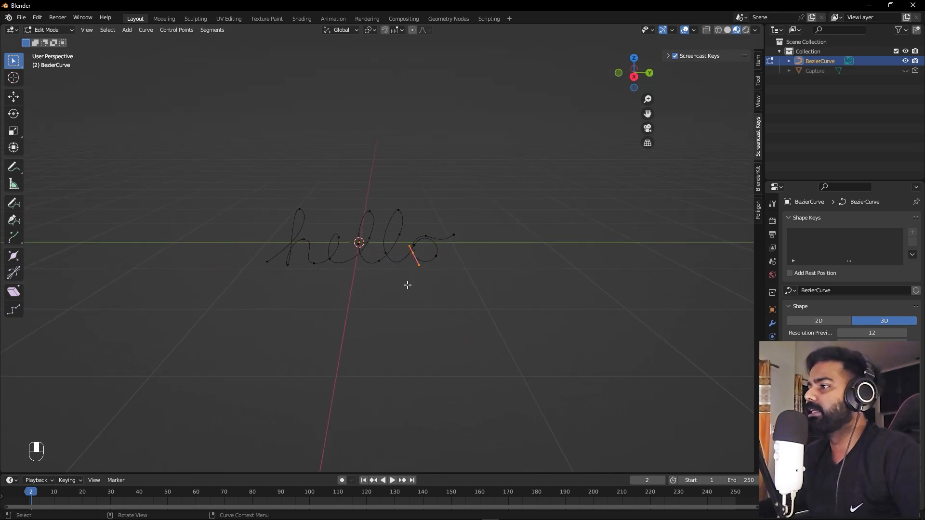
key(Tab)
- Give the hello curve a round bevel with a depth of 0.049 m and a resolution of 10
scroll(399, 274, up, 3)
alt+shift+middle_drag(399, 273, 424, 275)
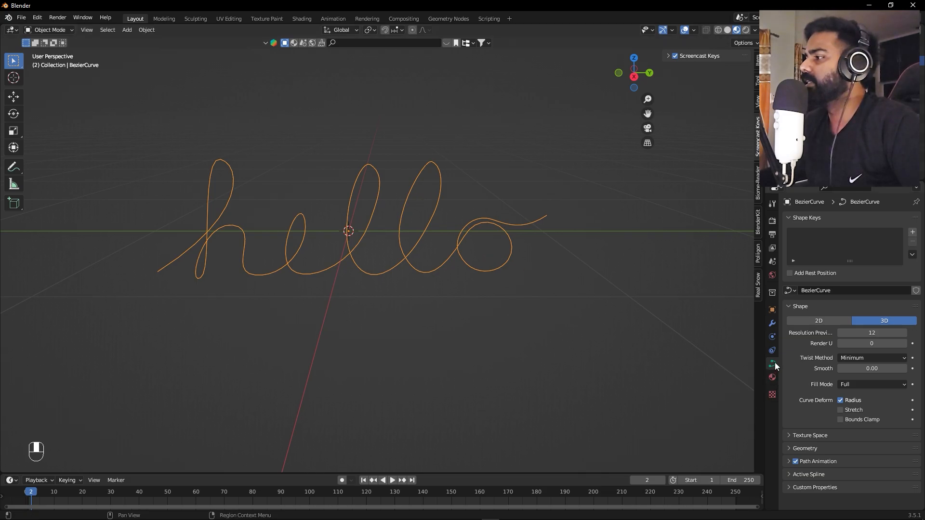
click(792, 448)
scroll(789, 451, down, 5)
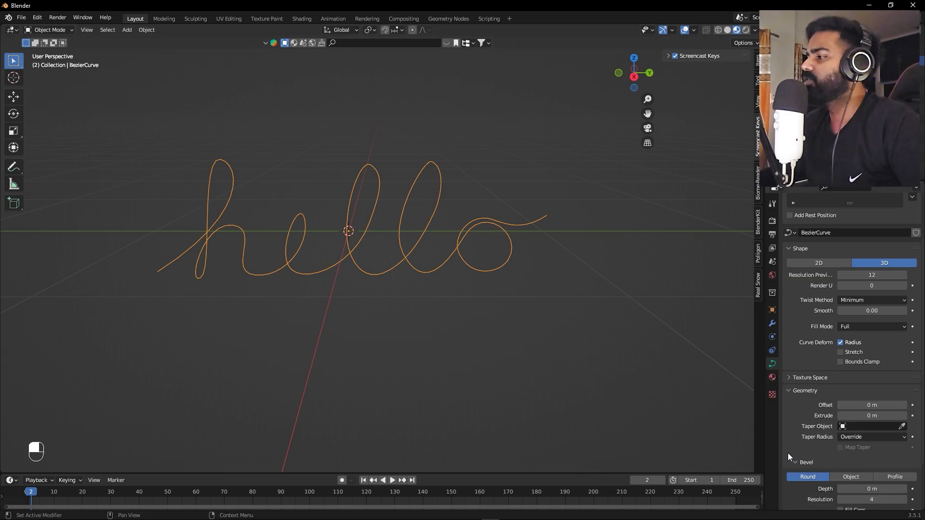
mouse_move(882, 429)
mouse_down()
mouse_move(863, 428)
mouse_move(894, 428)
mouse_move(871, 439)
mouse_up()
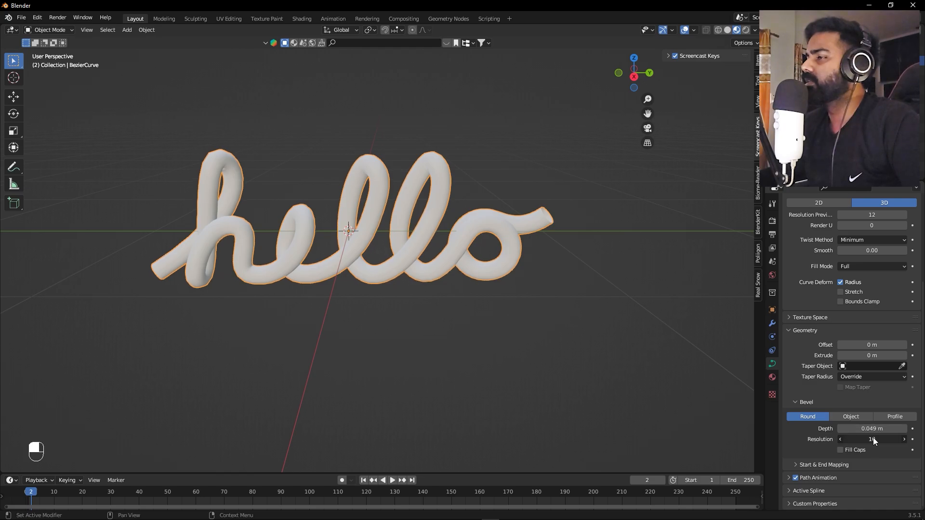
middle_drag(428, 322, 489, 336)
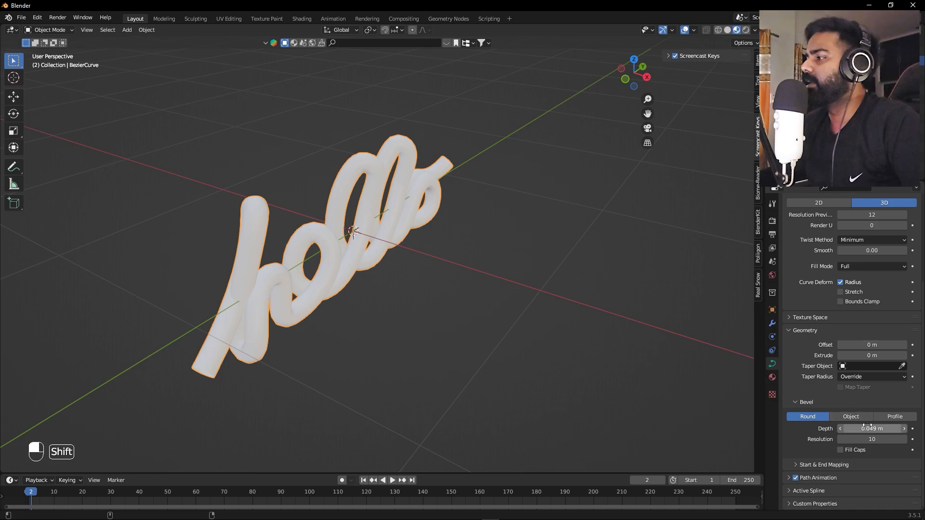
mouse_move(867, 427)
shift+mouse_down()
mouse_move(853, 426)
mouse_move(867, 427)
shift+mouse_up()
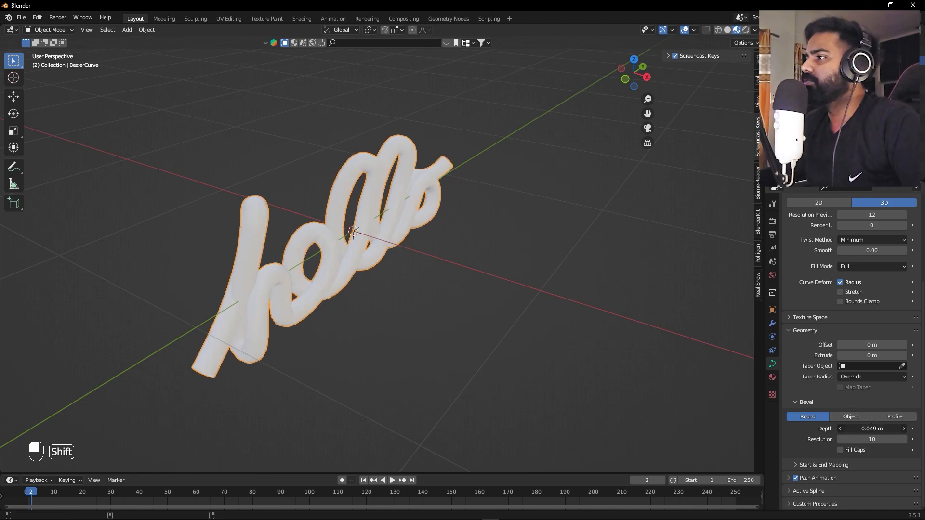
- Enter Edit Mode on the hello curve and move the h's starting end point about 0.1 m along negative X
alt+drag(464, 314, 519, 311)
key(Tab)
alt+drag(336, 325, 419, 343)
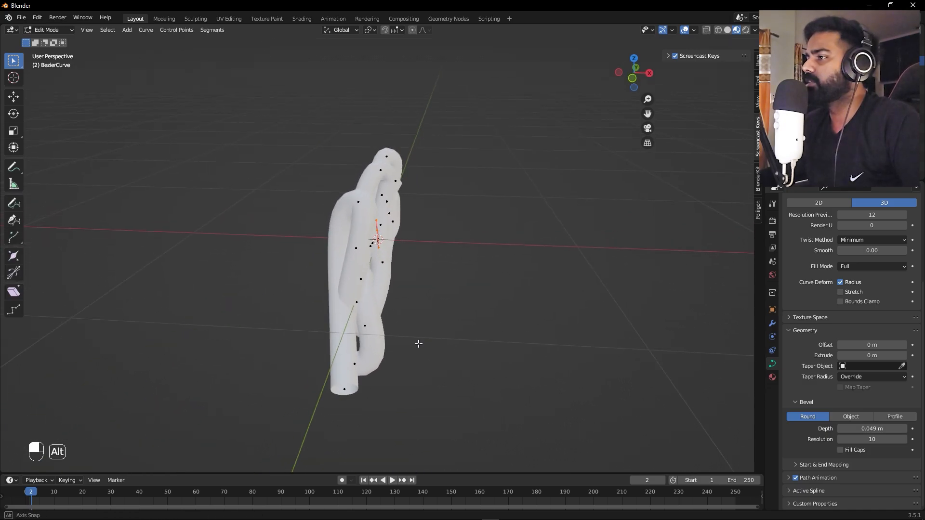
click(347, 385)
key(g)
key(x)
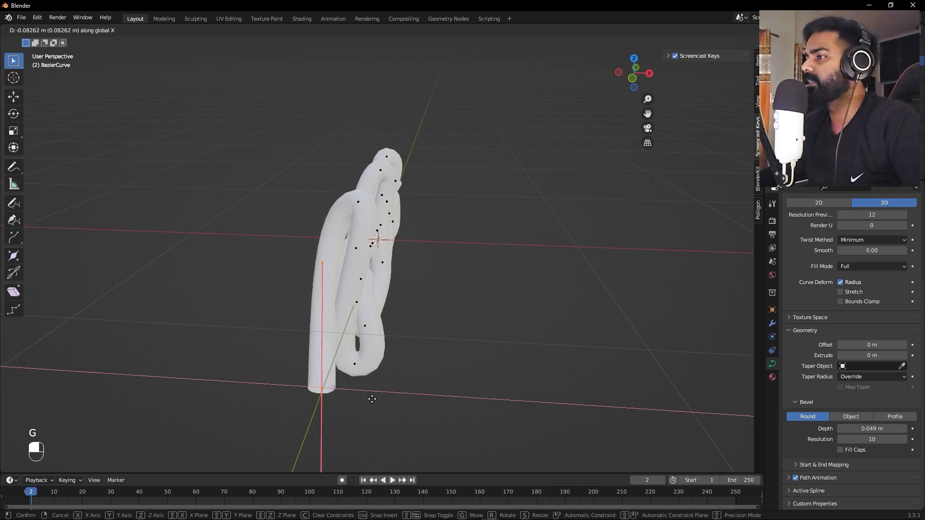
click(365, 399)
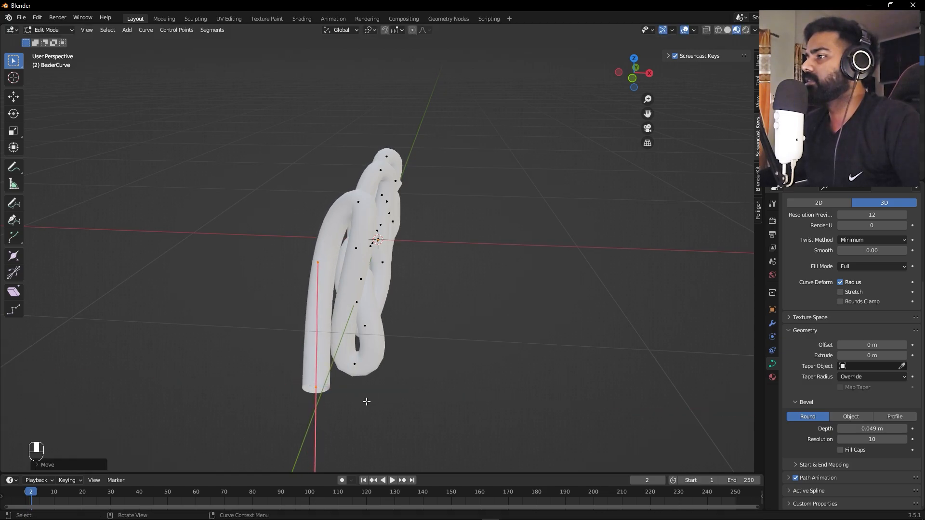
- Move the point at the top of the h's arch about 0.05 m in the positive X direction
alt+drag(365, 399, 434, 392)
click(428, 300)
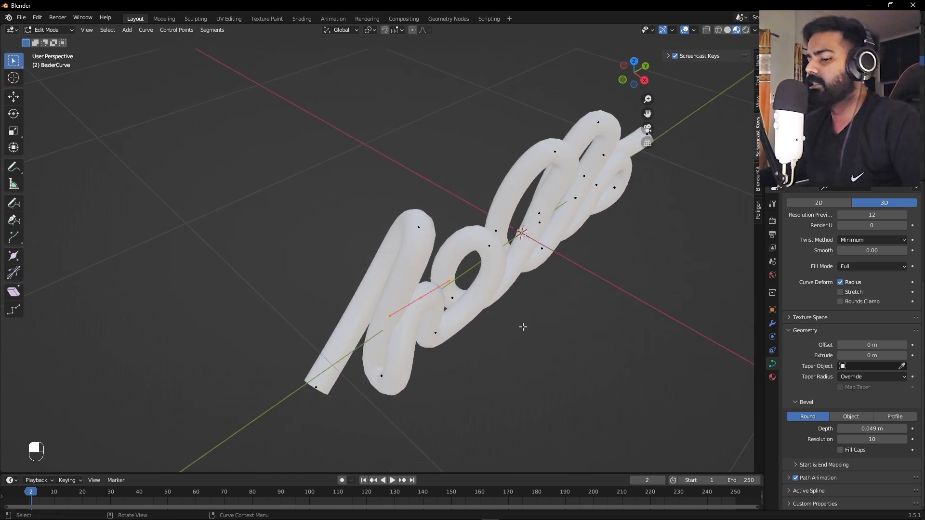
key(g)
key(x)
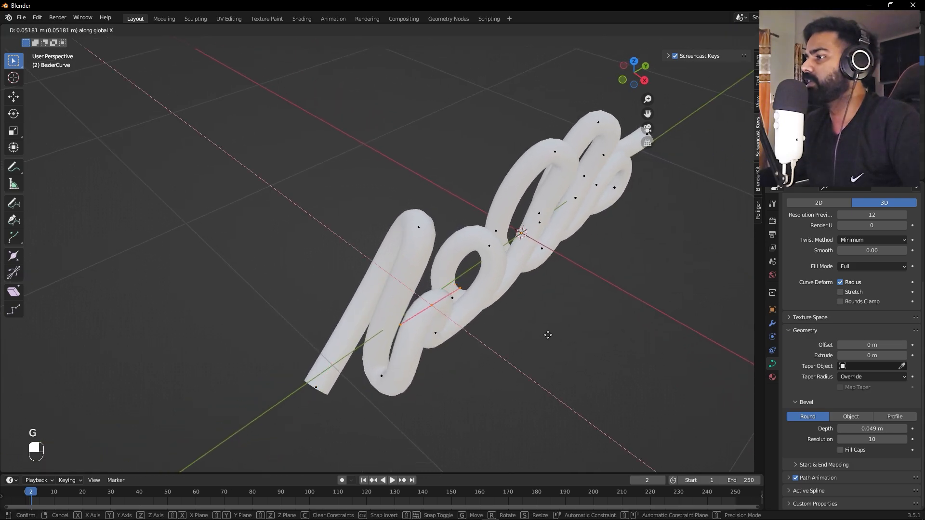
click(548, 335)
- Shift the bottom point joining the h to the e slightly along positive X
alt+drag(504, 367, 458, 378)
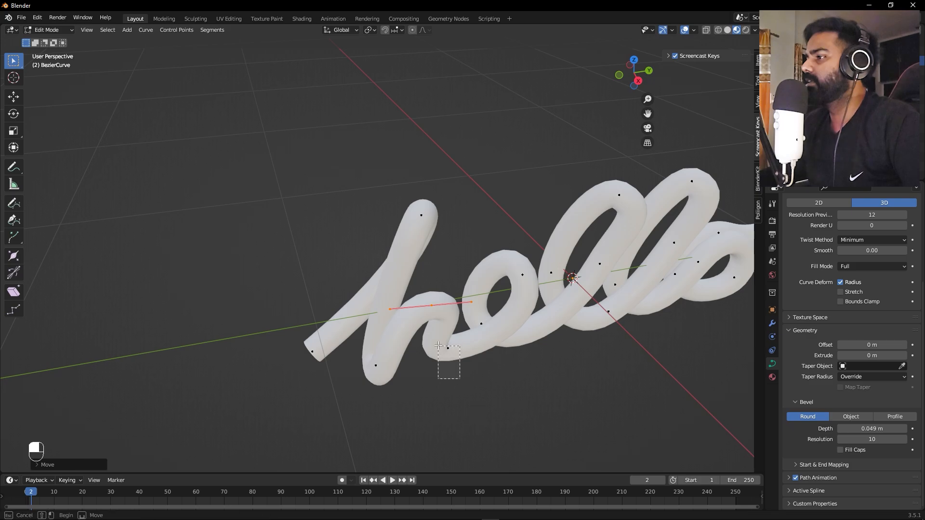
key(g)
key(x)
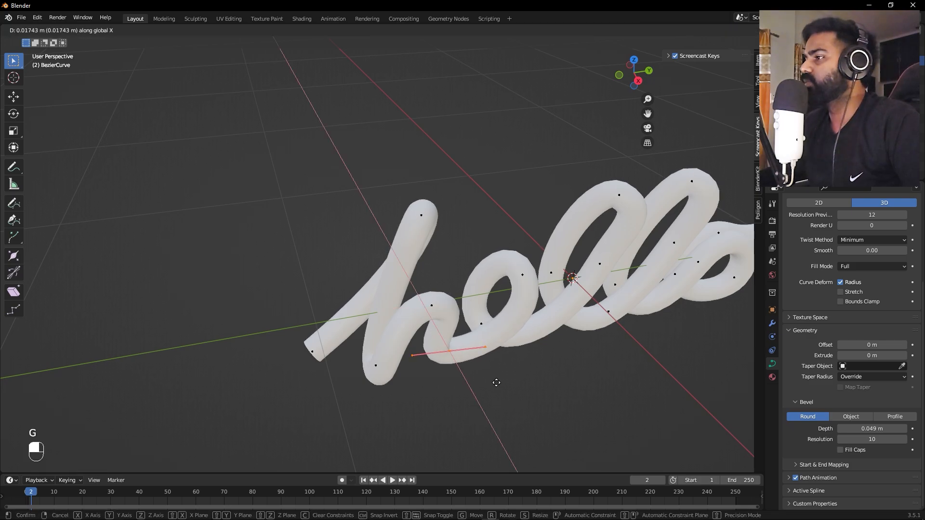
click(505, 394)
- Move the o's top point slightly and the tail's end point about 0.06 m in the negative X direction
alt+drag(504, 395, 448, 347)
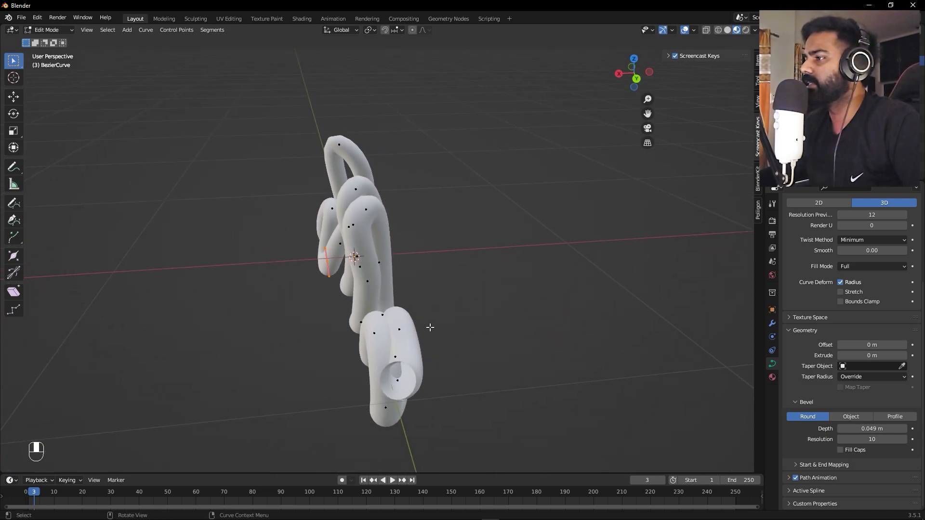
click(399, 341)
key(g)
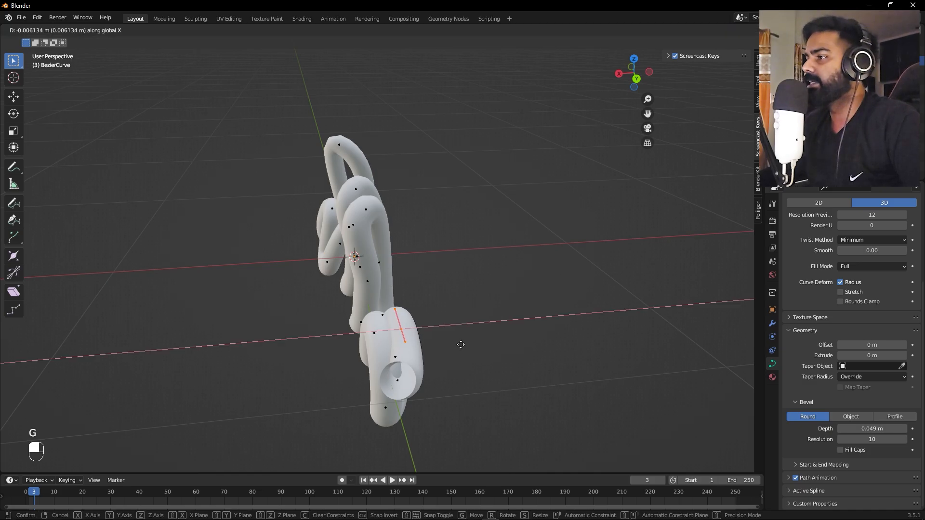
click(472, 345)
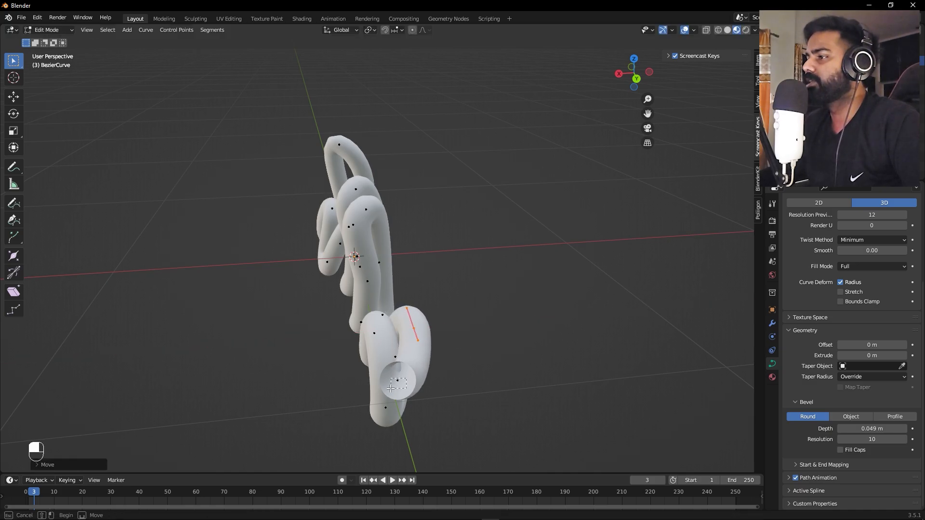
click(404, 381)
key(g)
key(x)
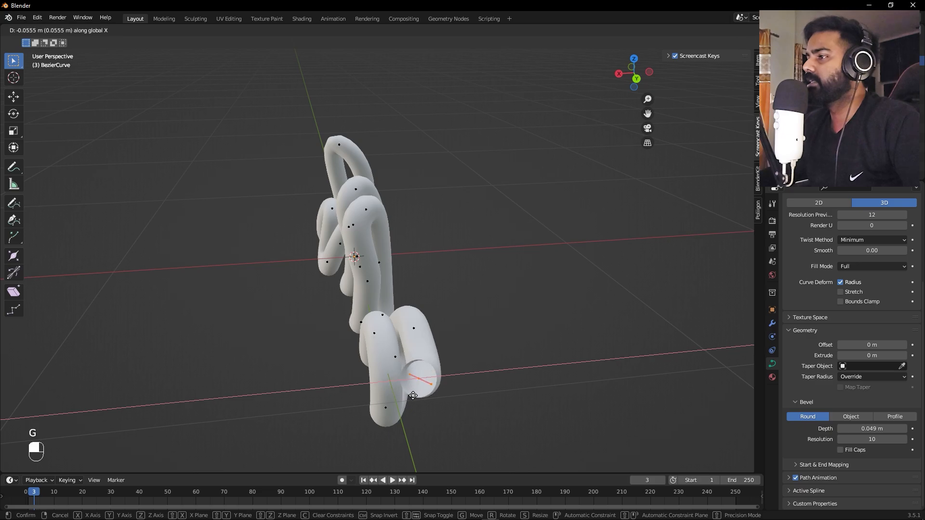
click(404, 388)
- In top view, move the o's crossing point with the second l about 0.03 m along negative X
alt+drag(405, 389, 491, 240)
key(KP_7)
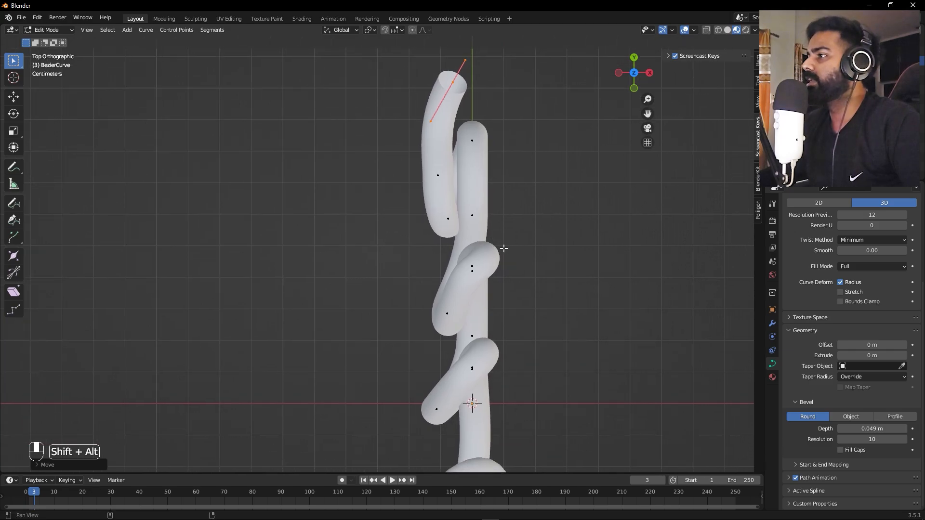
click(450, 223)
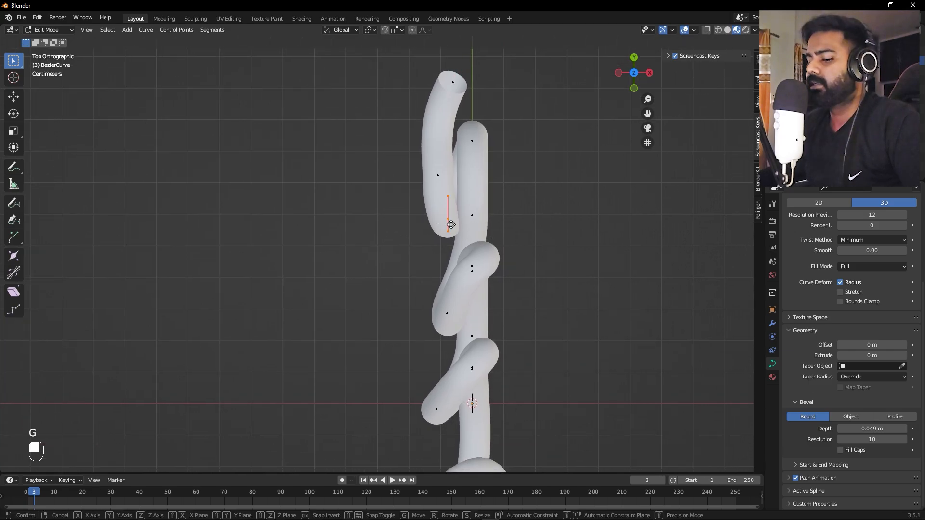
key(g)
key(x)
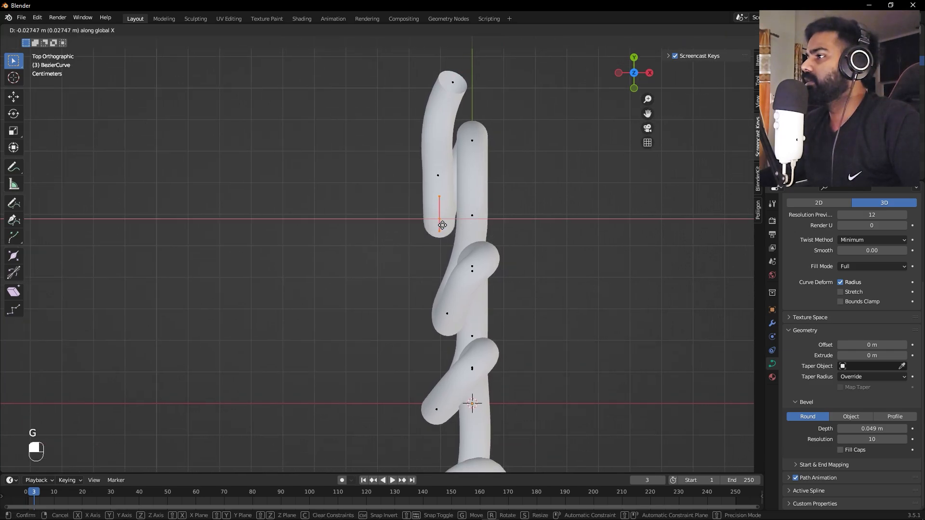
click(443, 225)
- Return to Object Mode, deselect the lettering and check it from the right view
middle_drag(443, 225, 404, 277)
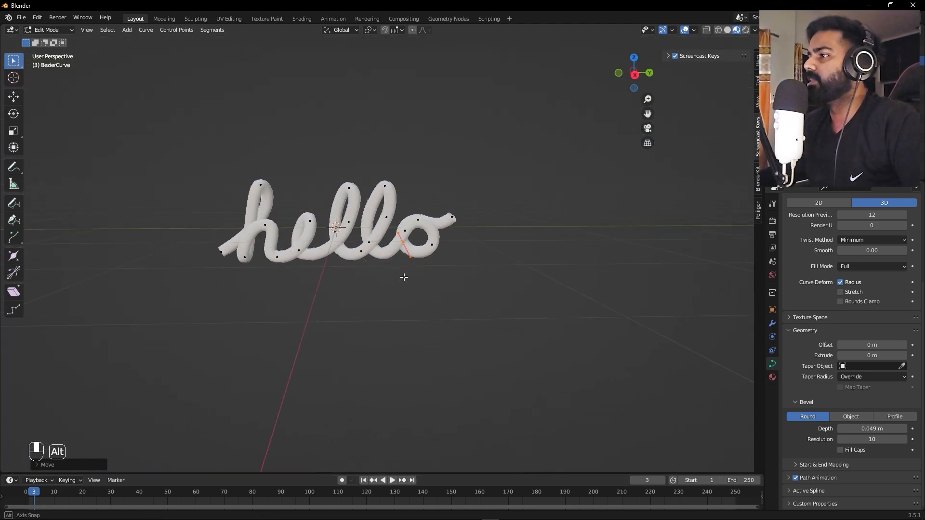
key(KP_3)
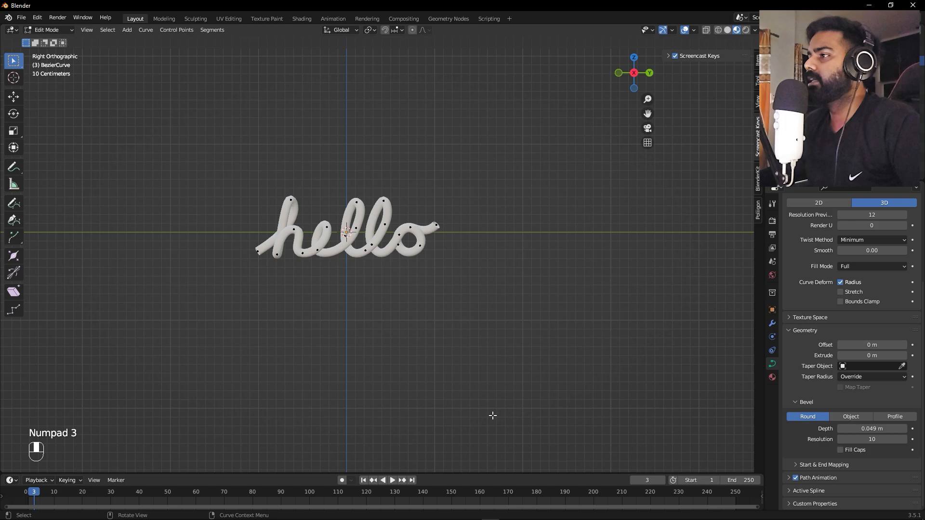
key(Tab)
scroll(448, 344, up, 3)
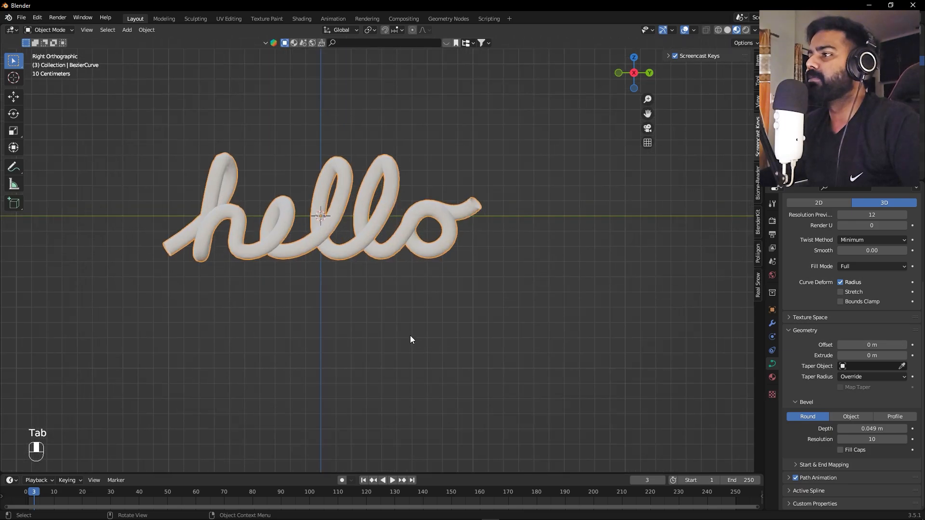
click(397, 330)
shift+middle_drag(397, 330, 458, 321)
scroll(387, 304, down, 5)
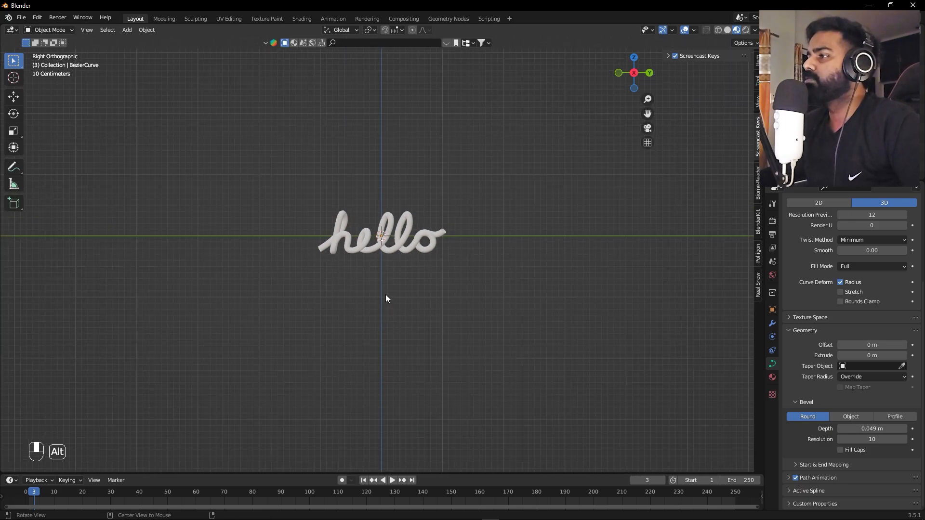
- Add a camera to the scene at the world origin
middle_drag(385, 299, 432, 317)
key(shift+a)
mouse_move(355, 284)
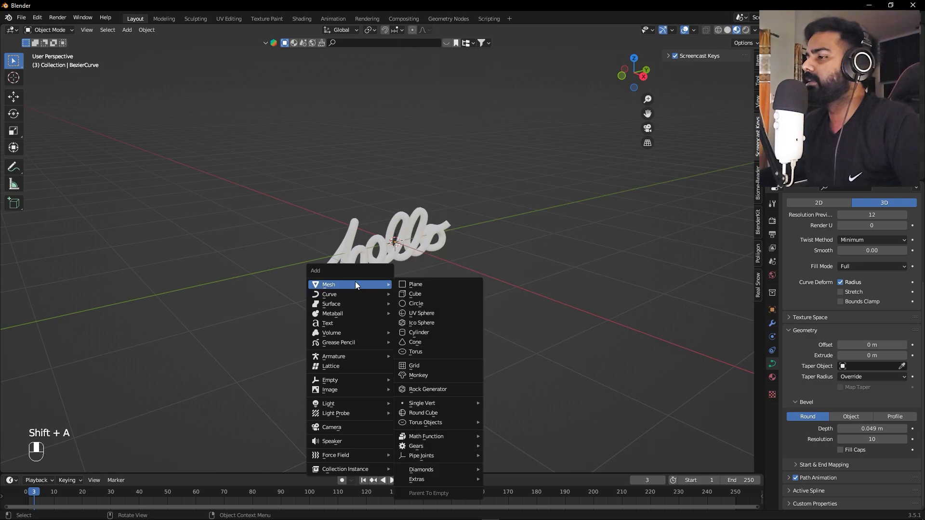
click(345, 425)
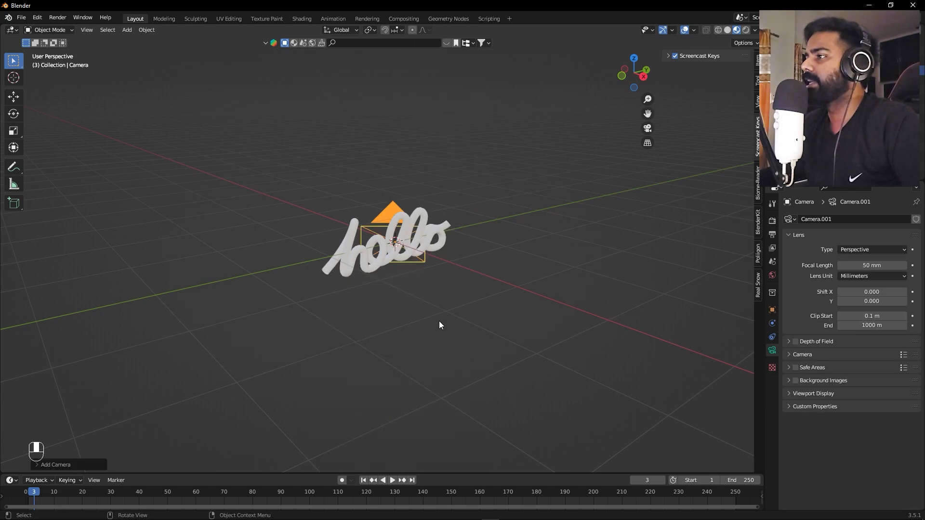
- Set the camera's rotation to 90° on X, 0° on Y and 90° on Z
click(758, 58)
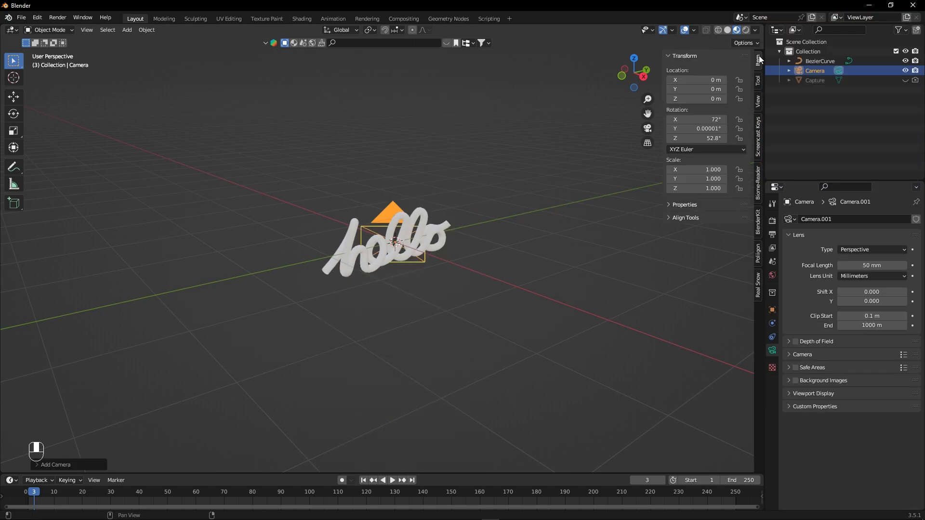
click(713, 119)
key(Tab)
text(0)
key(Tab)
key(Return)
drag(713, 120, 732, 138)
click(713, 120)
text(90)
key(Return)
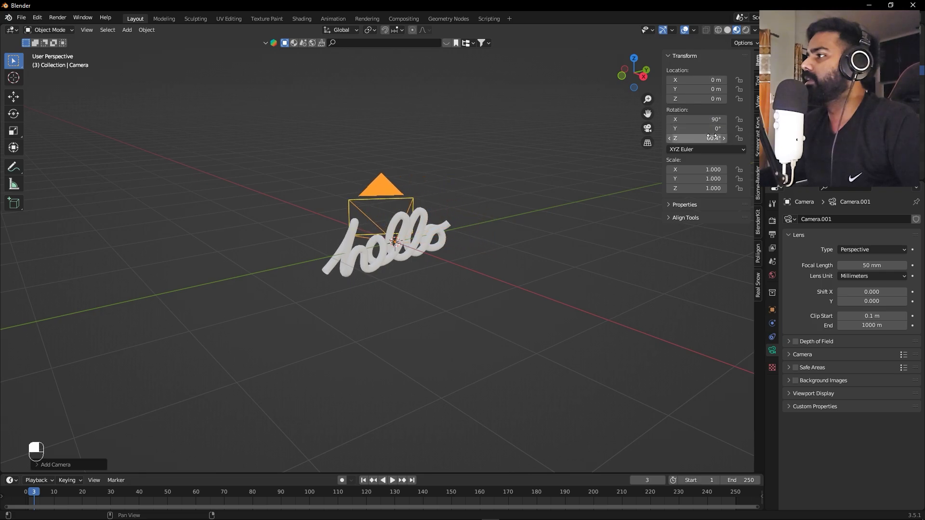
click(713, 137)
text(90)
key(Return)
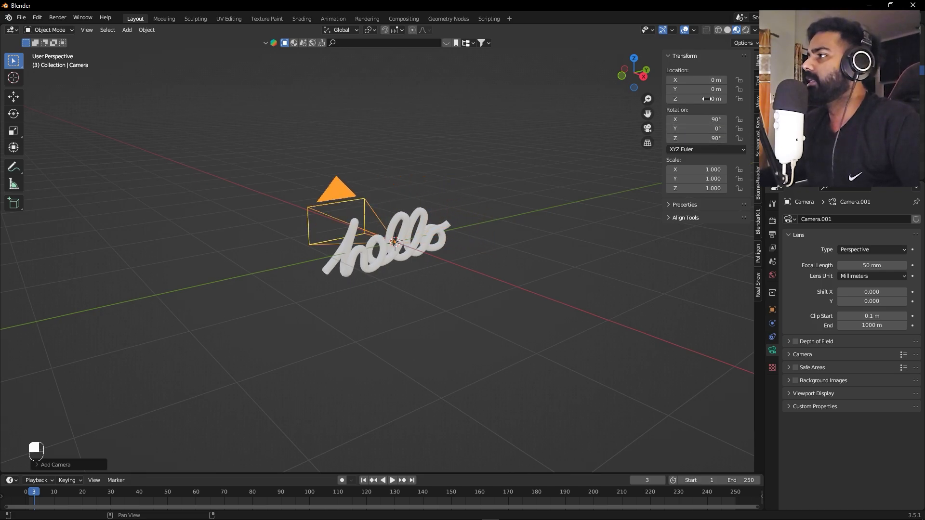
- Move the camera to 5.05 m on X in front of the lettering and set its focal length to 120 mm
drag(703, 80, 725, 80)
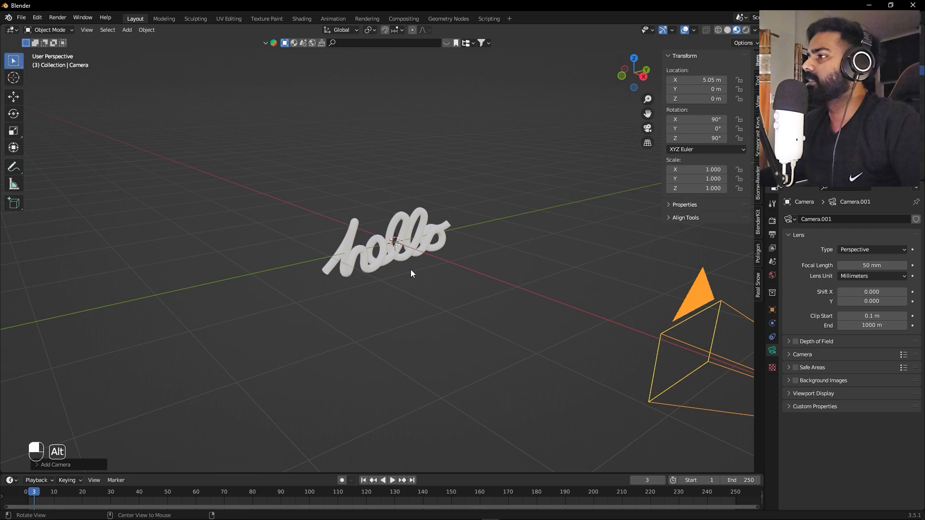
alt+shift+drag(410, 270, 759, 340)
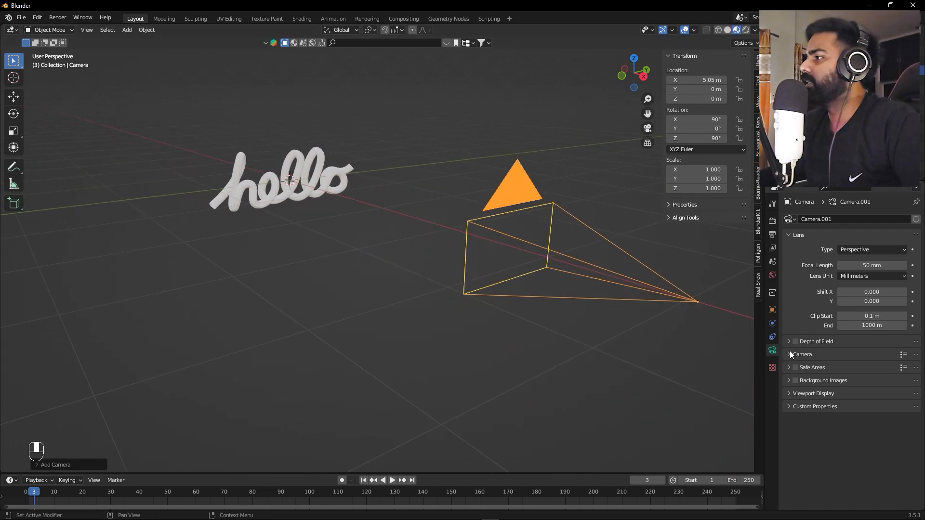
double_click(867, 266)
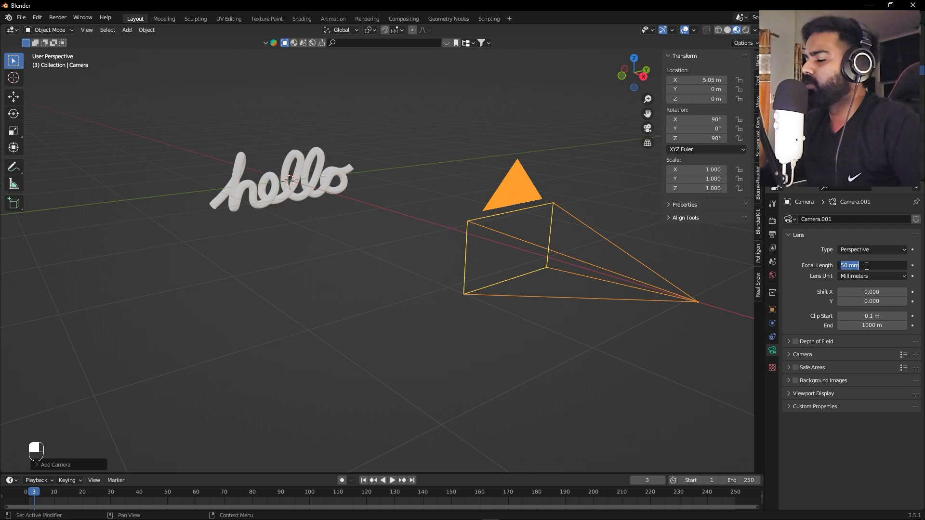
text(120)
key(Return)
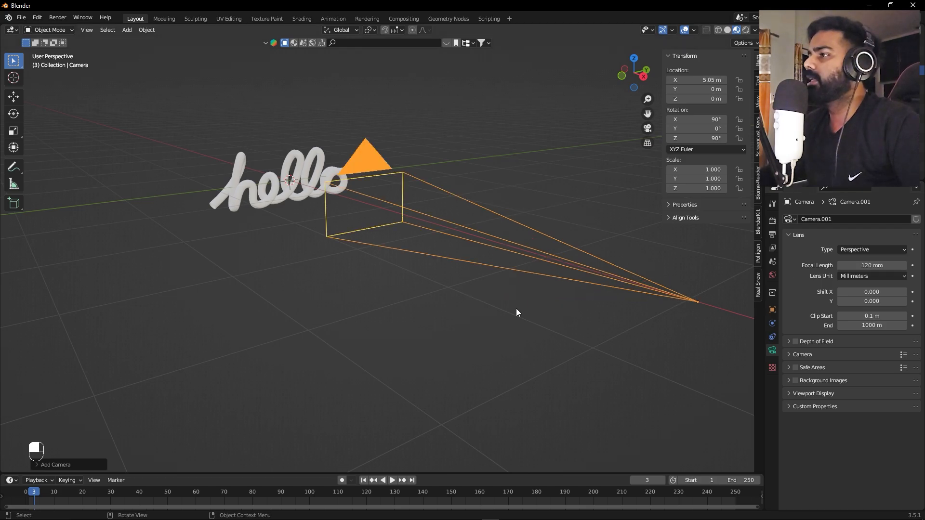
- Look through the camera and move it back to 12.57 m on X so the whole word fits the frame
key(KP_0)
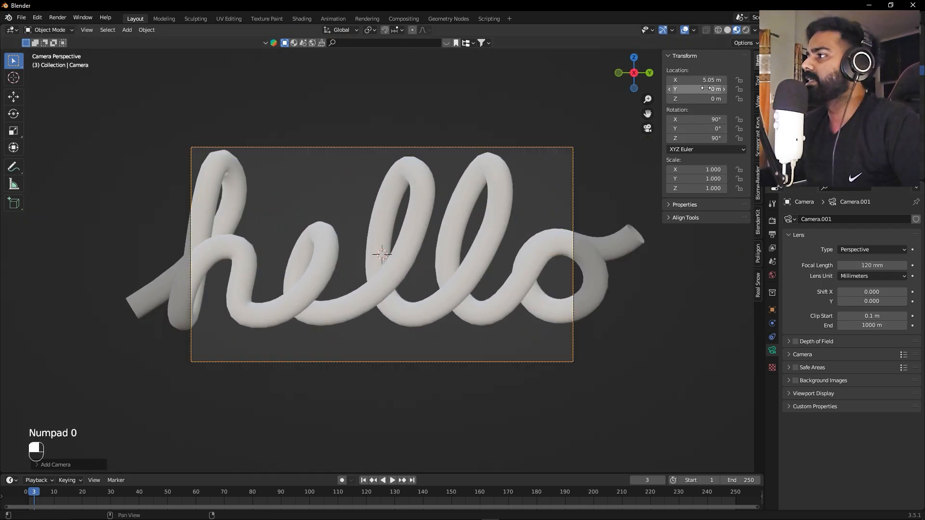
drag(706, 80, 745, 79)
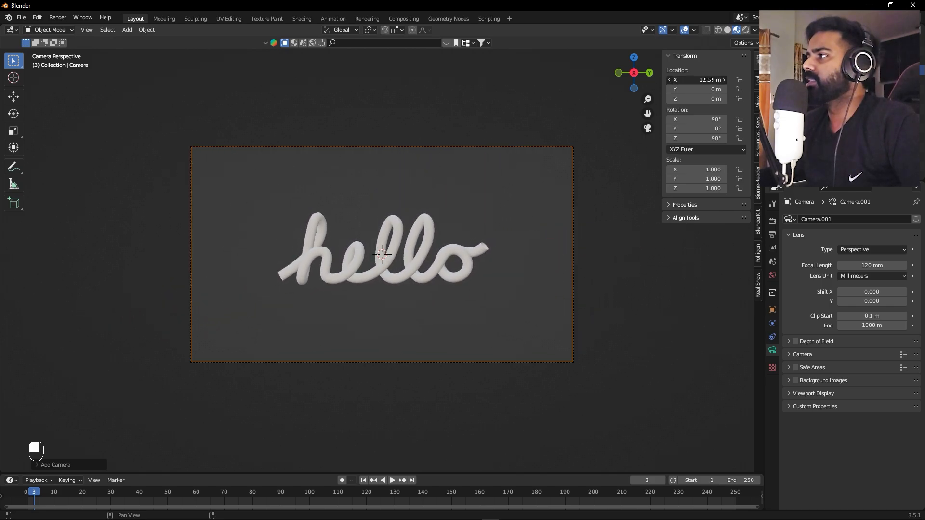
click(545, 186)
alt+scroll(479, 199, down, 3)
key(KP_0)
key(KP_0)
- Duplicate the hello curve in place and hide the copy in the viewport
scroll(383, 213, up, 5)
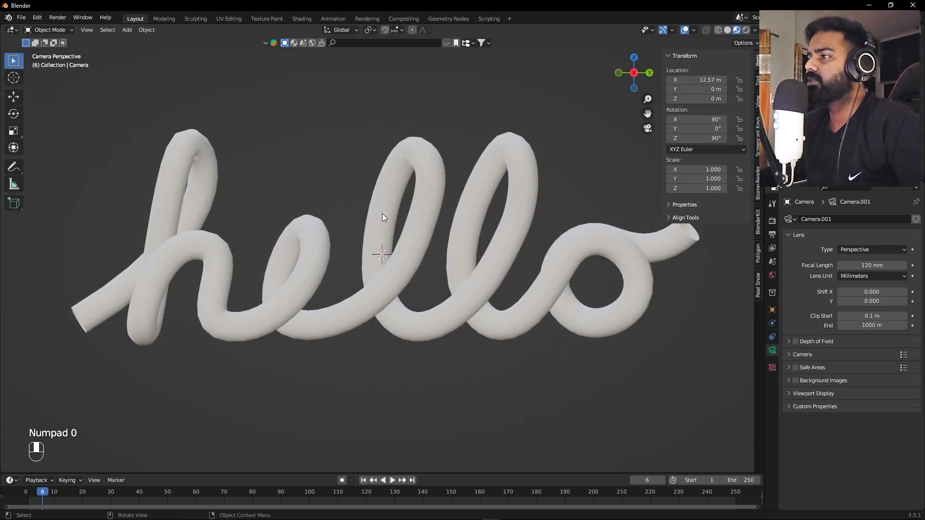
scroll(154, 155, up, 2)
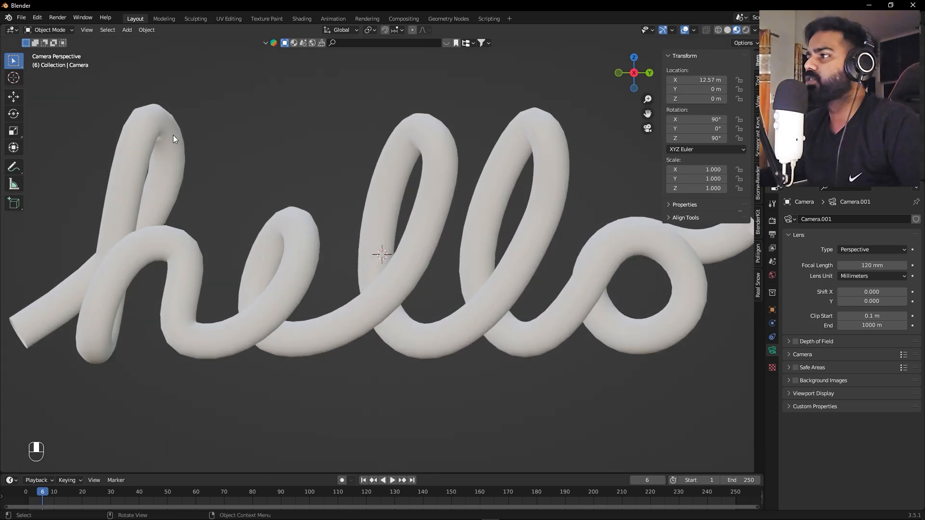
scroll(538, 118, down, 5)
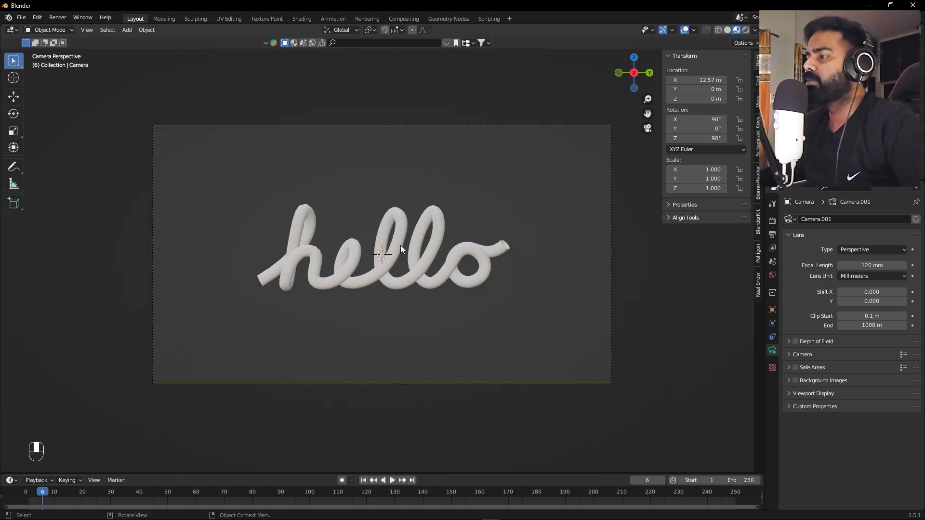
click(397, 242)
key(shift+d)
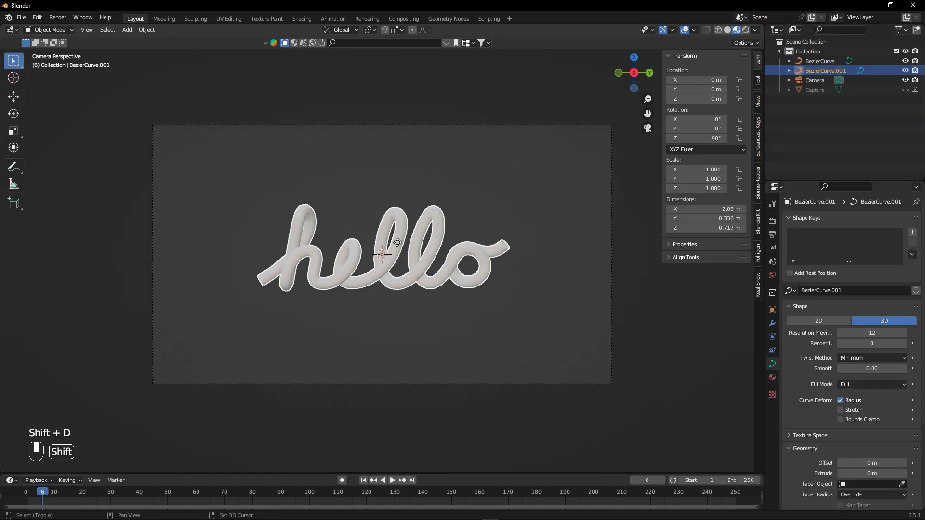
click(397, 242)
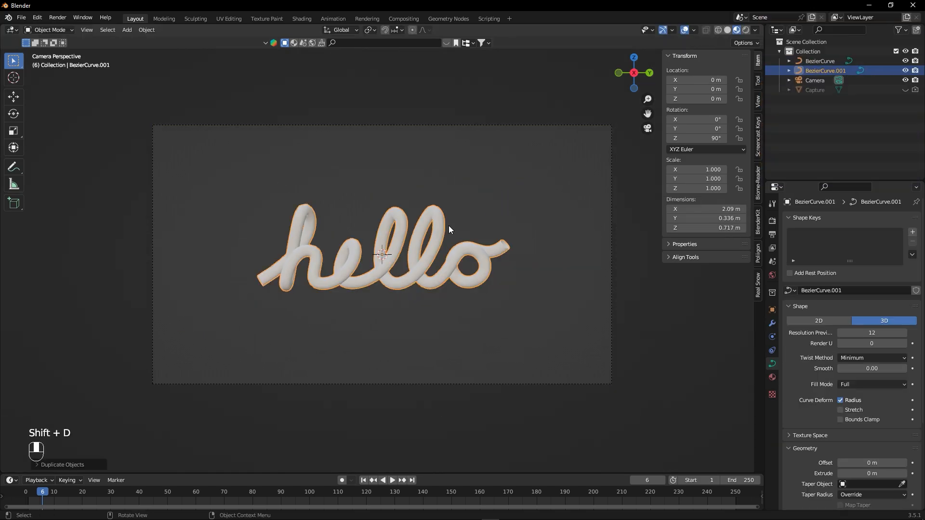
click(906, 71)
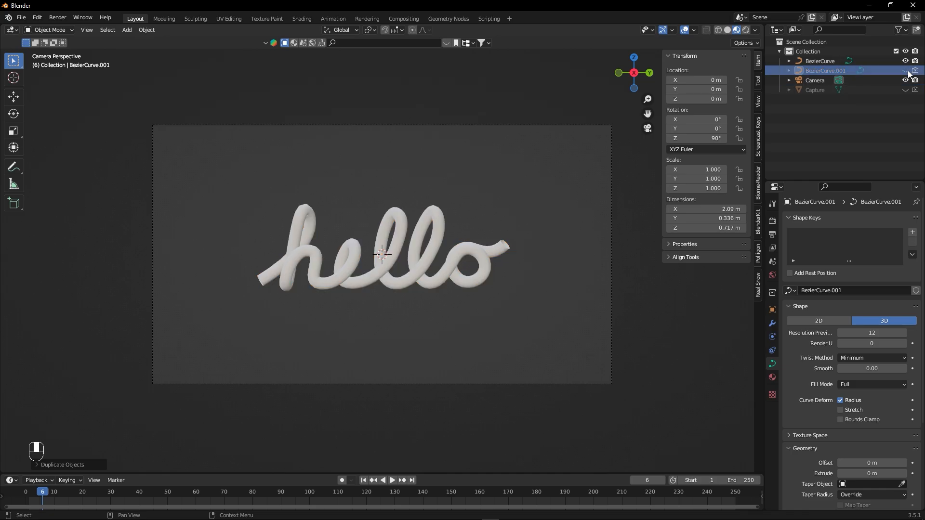
- Subdivide all segments of the visible hello curve with 10 cuts in Edit Mode and return to Object Mode
click(439, 234)
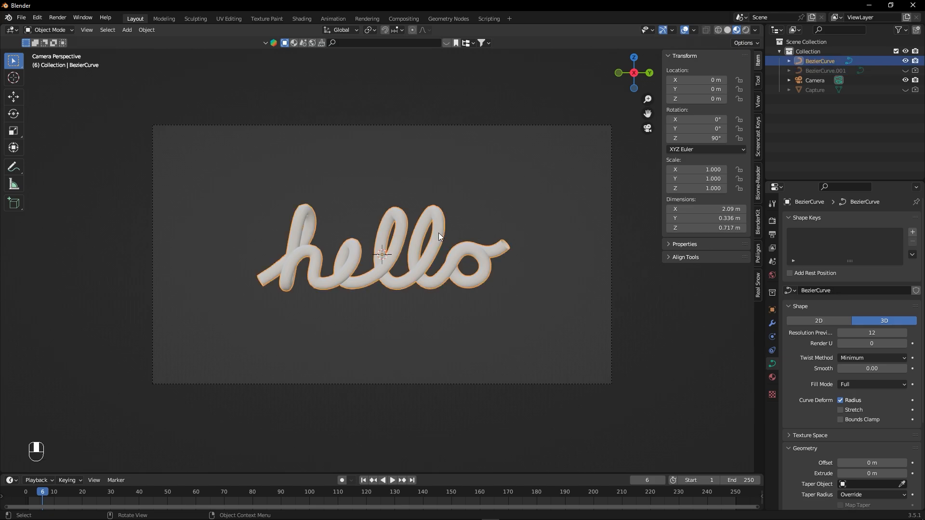
key(Tab)
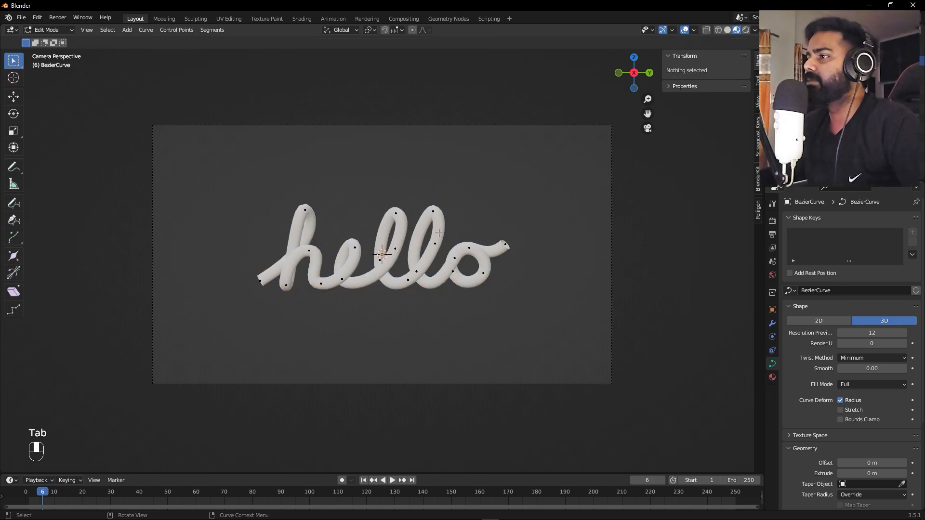
key(a)
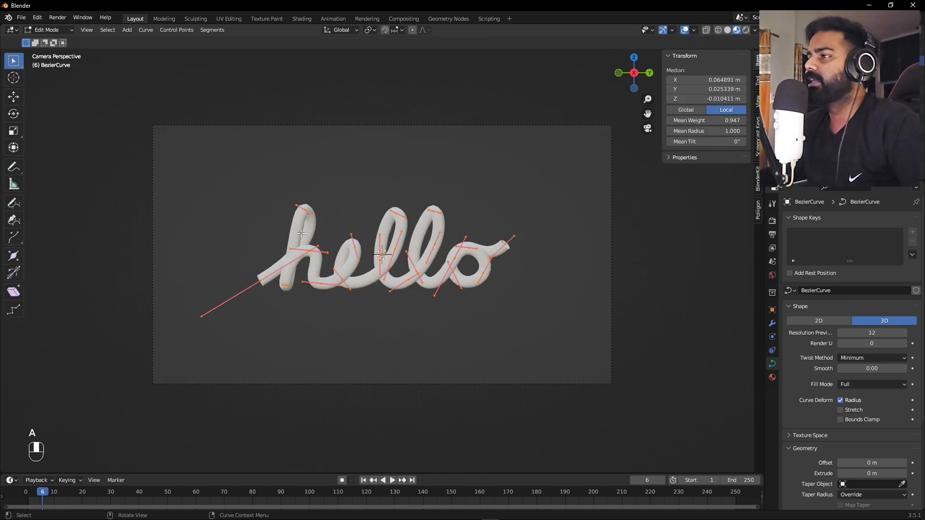
right_click(301, 234)
click(288, 237)
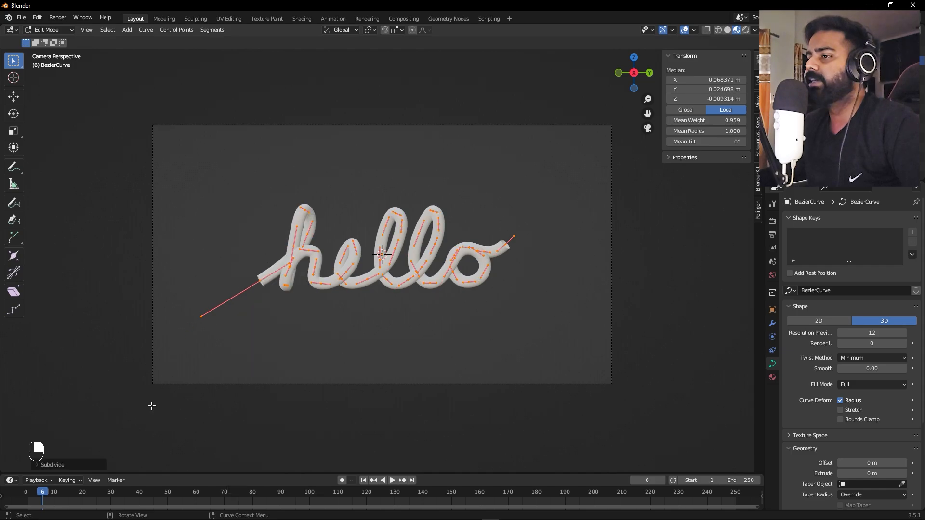
click(39, 465)
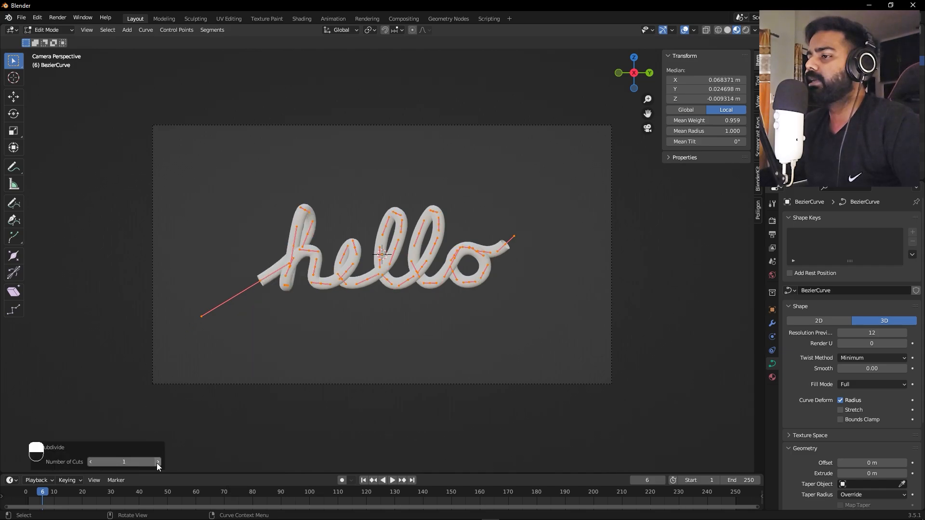
drag(124, 462, 159, 462)
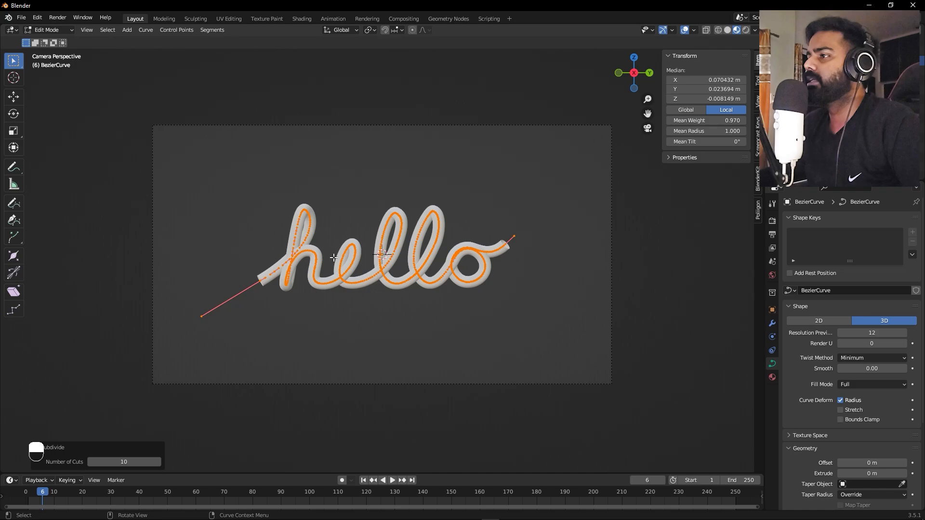
right_click(334, 258)
click(334, 256)
key(Tab)
scroll(267, 263, up, 5)
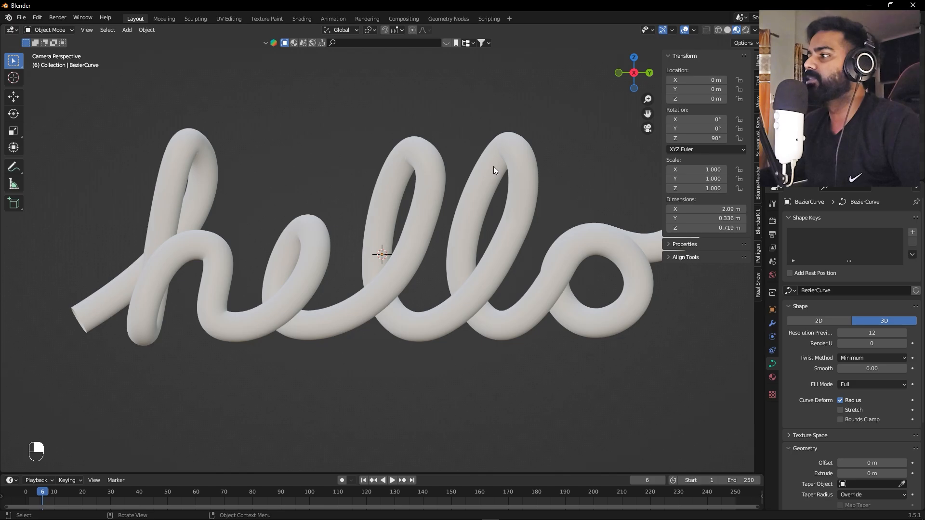
scroll(539, 284, down, 5)
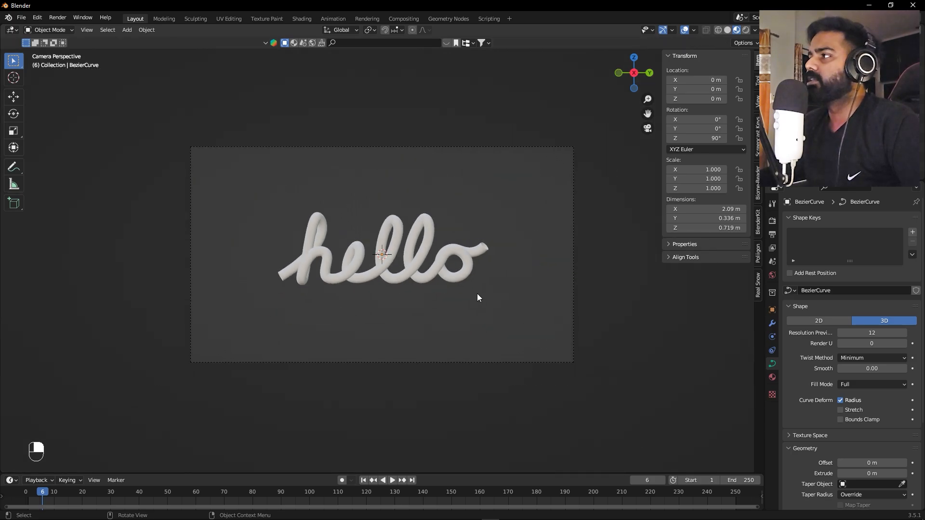
- Display the viewport in rendered shading and set the render engine to Cycles with GPU Compute as the device
click(746, 30)
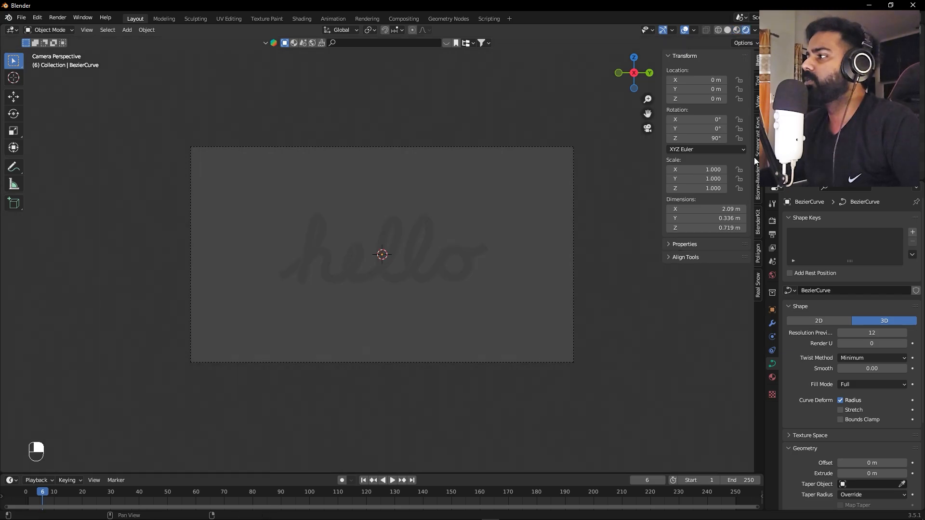
click(773, 222)
click(854, 222)
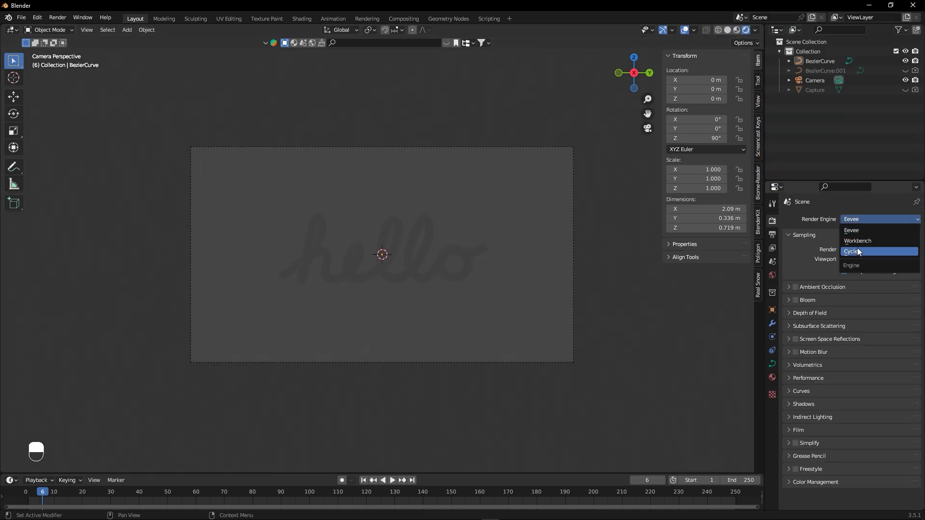
click(857, 248)
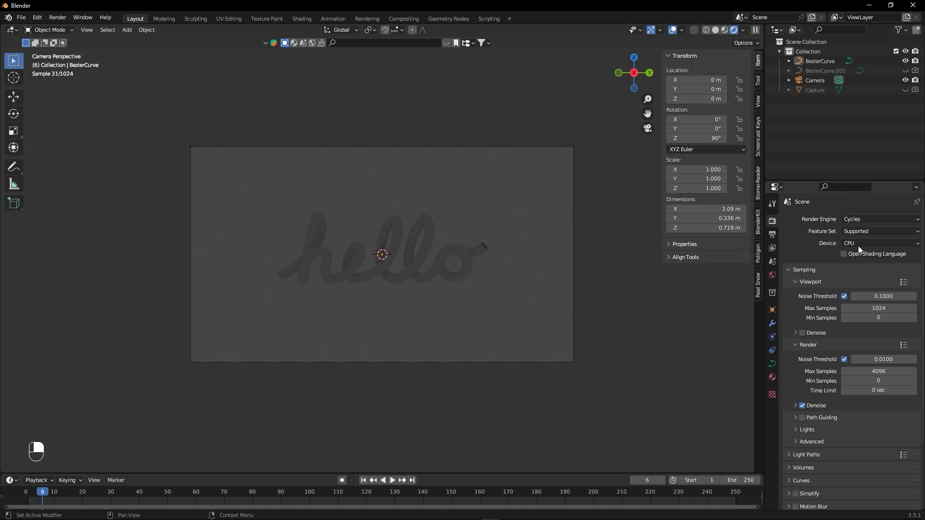
click(859, 241)
click(854, 268)
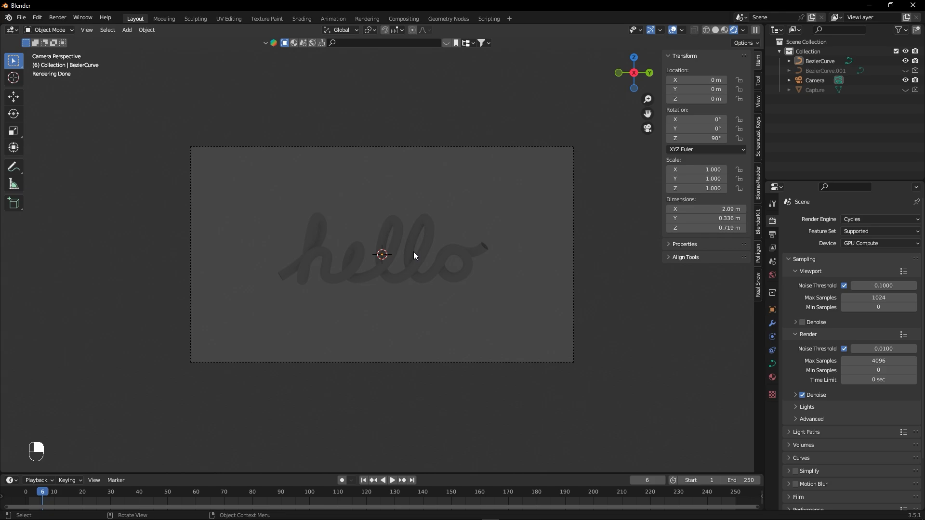
- Enlarge the timeline area, turn it into a Shader Editor and display the World shader nodes
drag(218, 471, 193, 314)
click(10, 321)
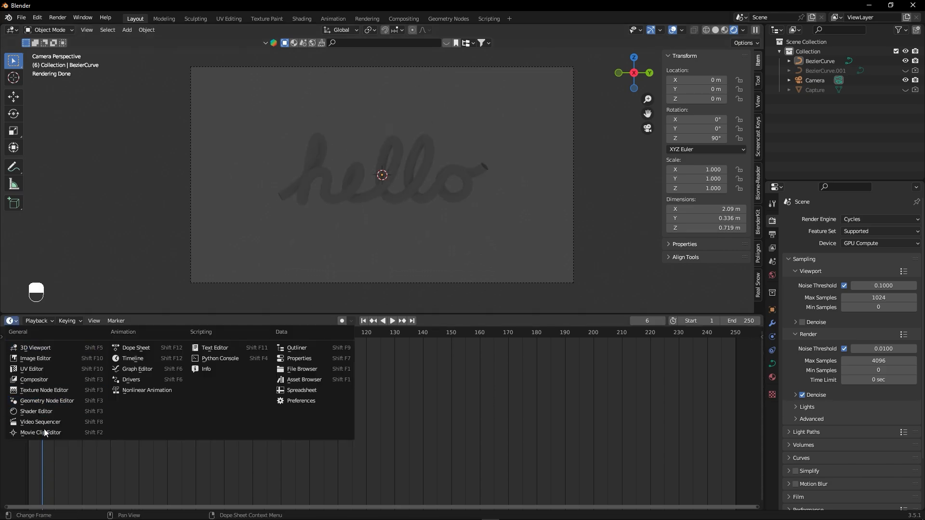
click(44, 412)
click(43, 321)
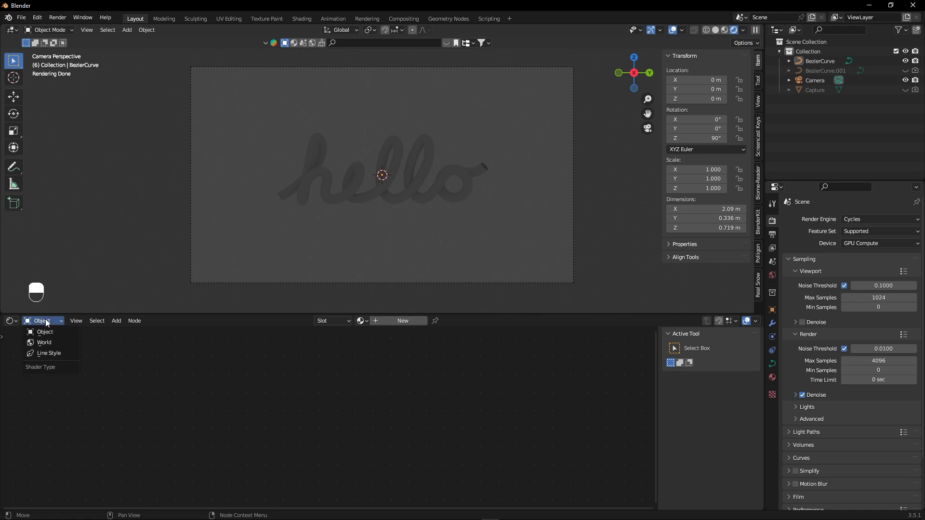
click(42, 355)
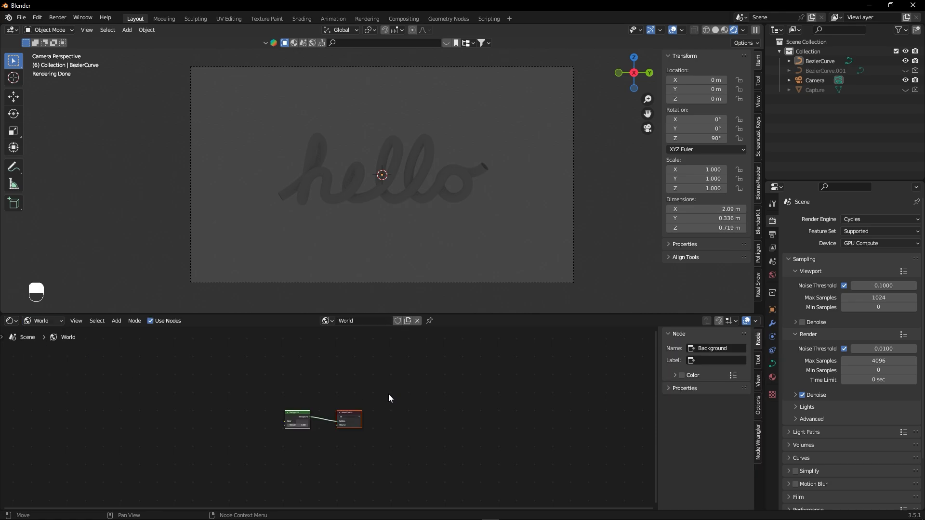
- Add an Environment Texture with Mapping and Texture Coordinate nodes to the world's Background node using the Node Wrangler texture setup
scroll(346, 395, up, 1)
scroll(273, 397, up, 3)
scroll(273, 397, up, 3)
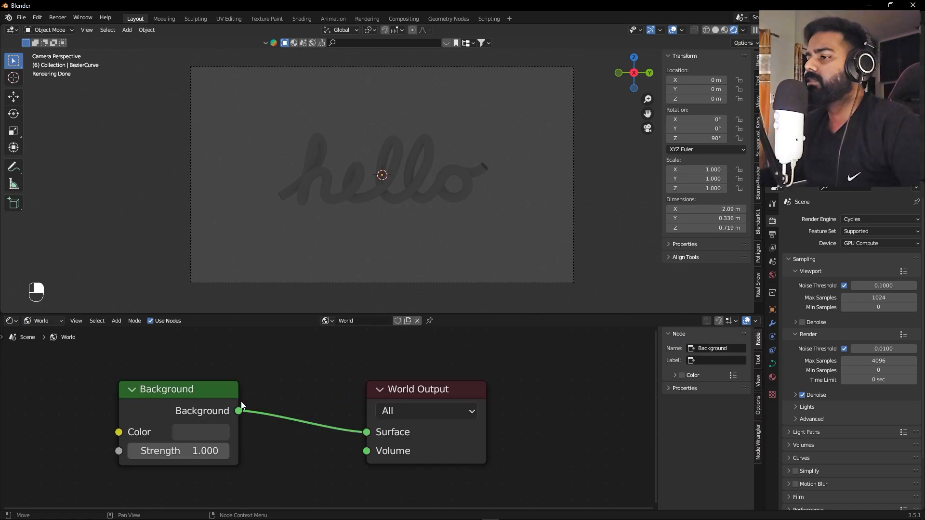
scroll(276, 392, down, 1)
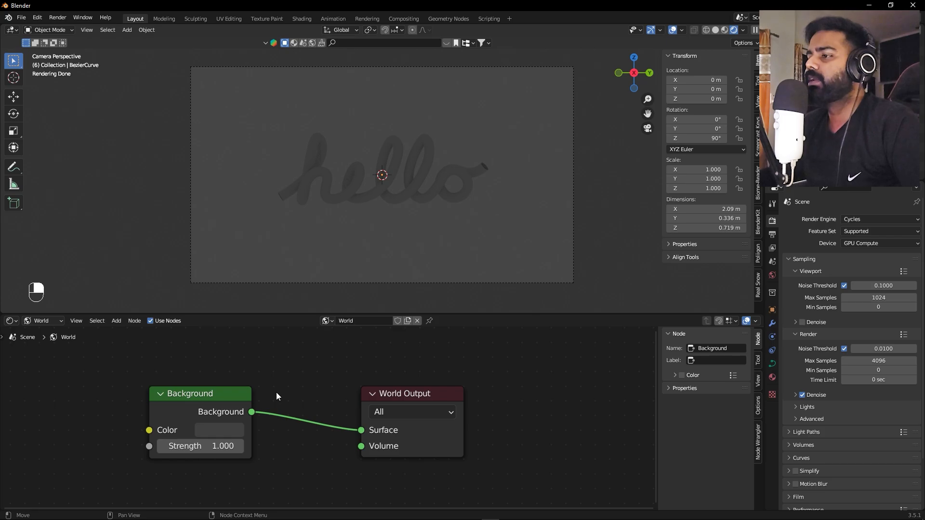
scroll(290, 380, down, 1)
scroll(383, 366, down, 4)
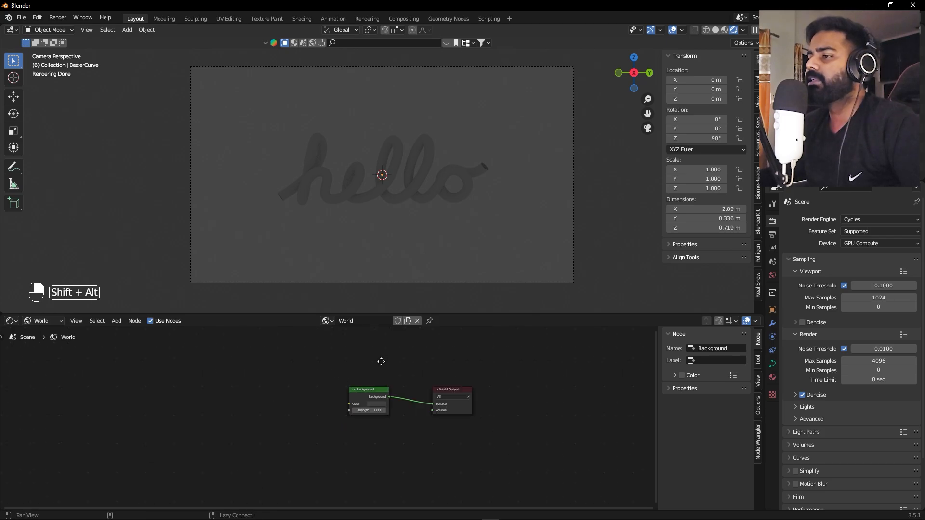
click(376, 393)
key(ctrl+t)
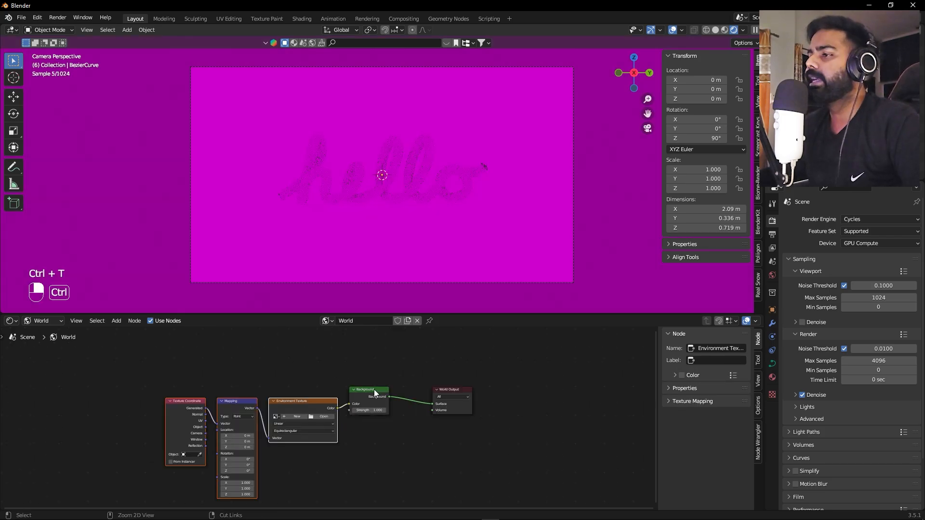
scroll(132, 395, up, 1)
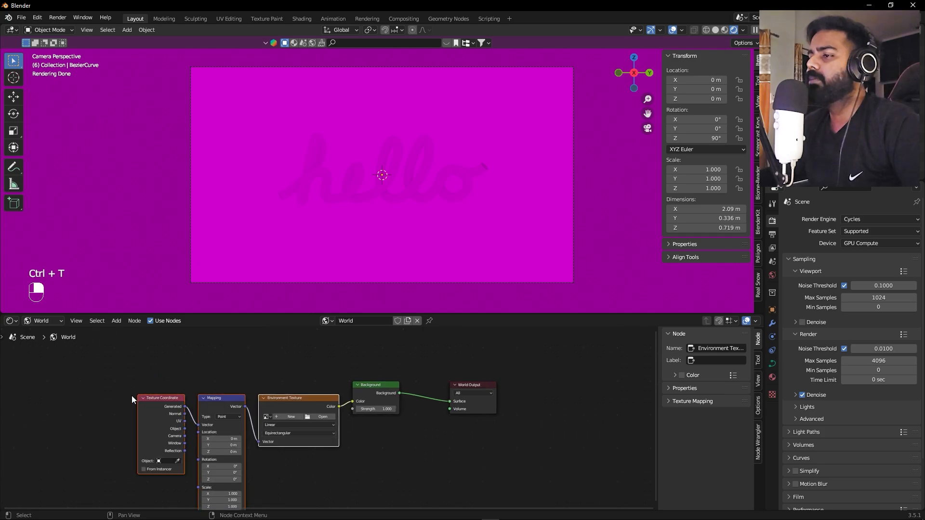
click(272, 446)
drag(297, 388, 151, 460)
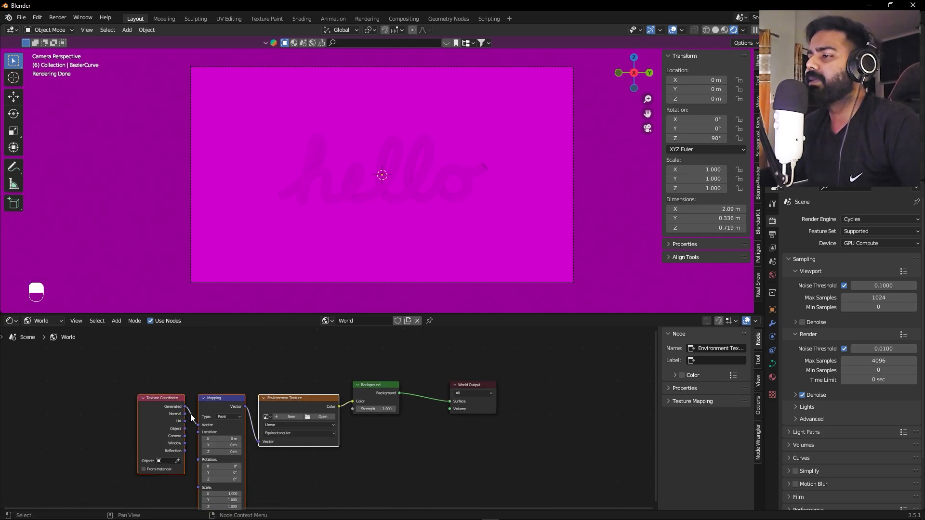
click(255, 367)
alt+shift+drag(255, 367, 252, 423)
key(shift+a)
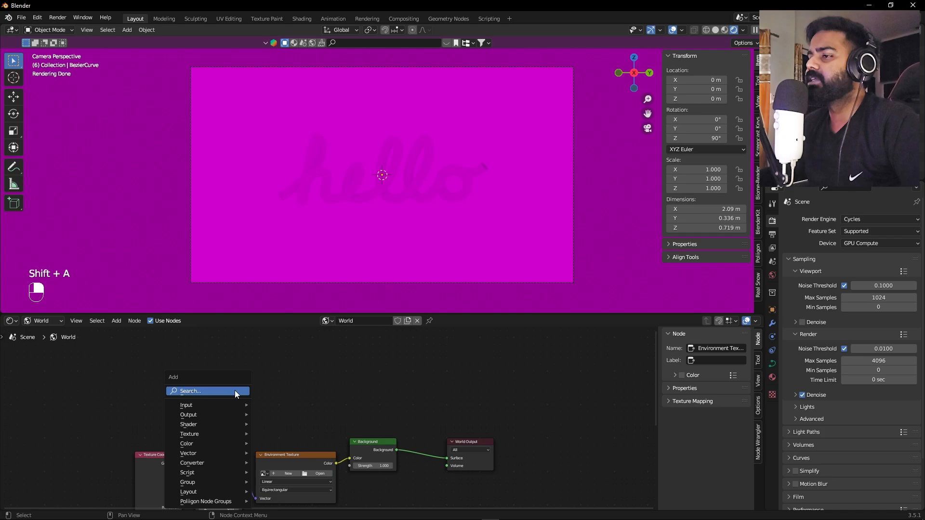
click(235, 391)
text(env)
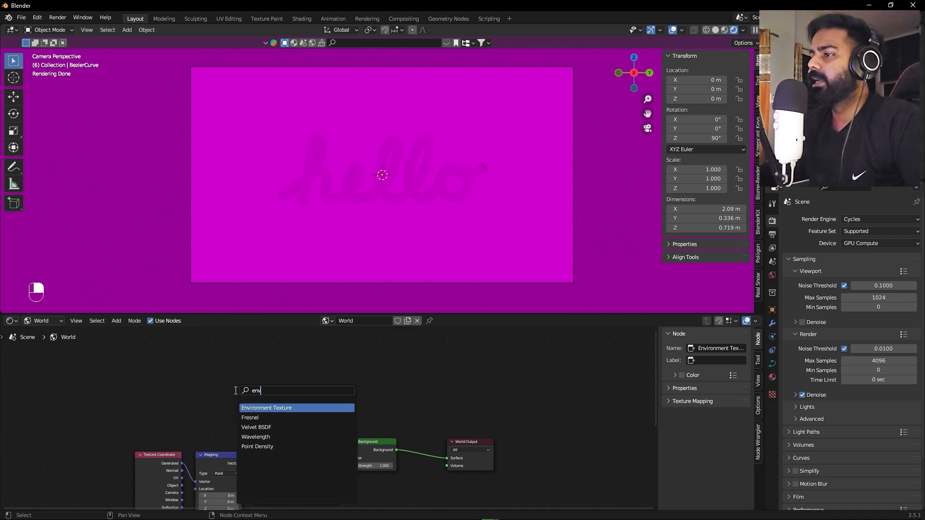
click(281, 408)
click(289, 401)
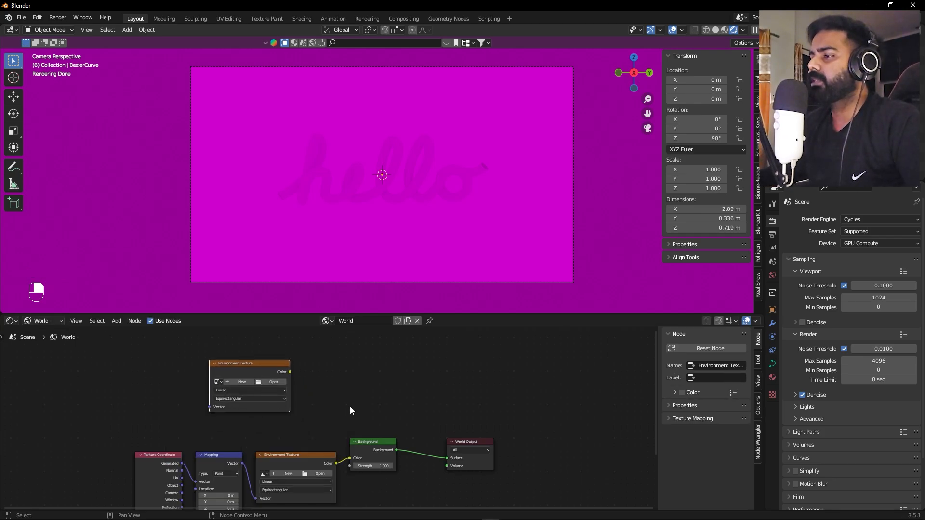
alt+shift+drag(335, 400, 325, 377)
scroll(324, 378, up, 1)
click(324, 378)
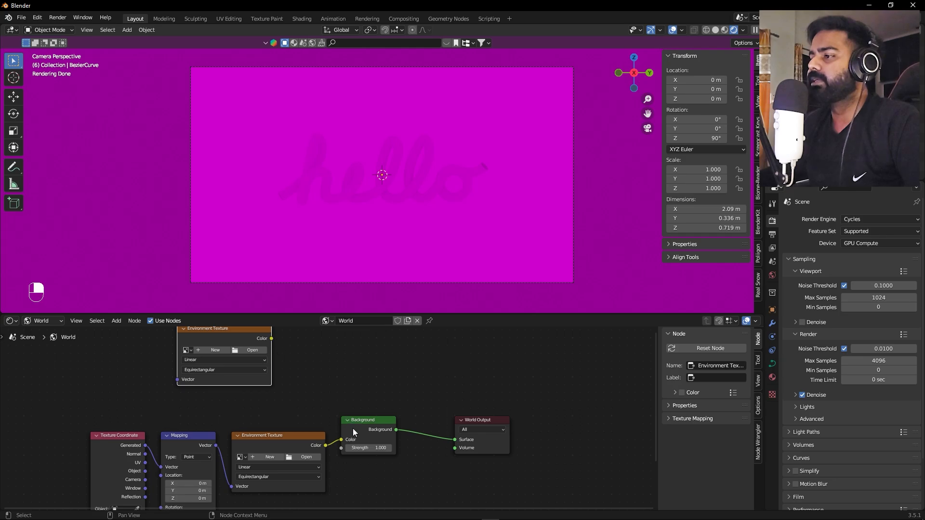
scroll(352, 429, up, 1)
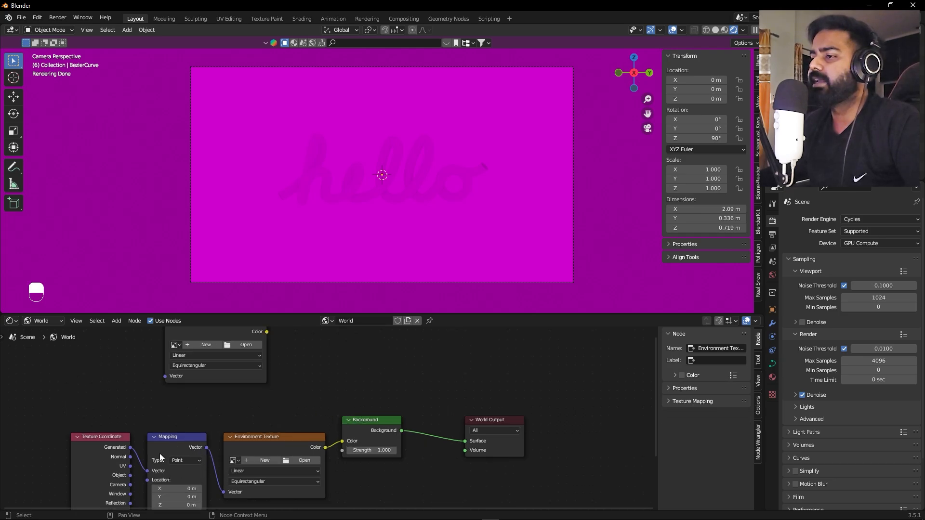
alt+shift+drag(196, 428, 185, 452)
click(222, 352)
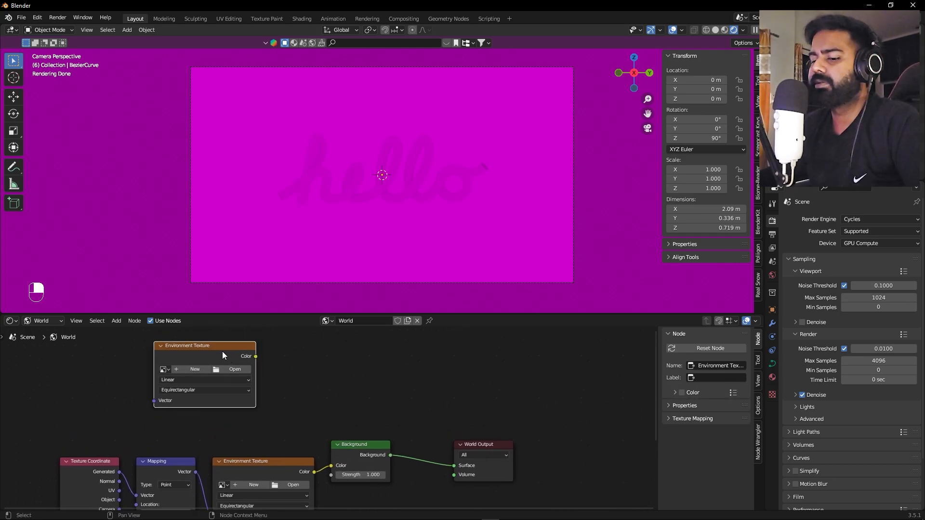
key(x)
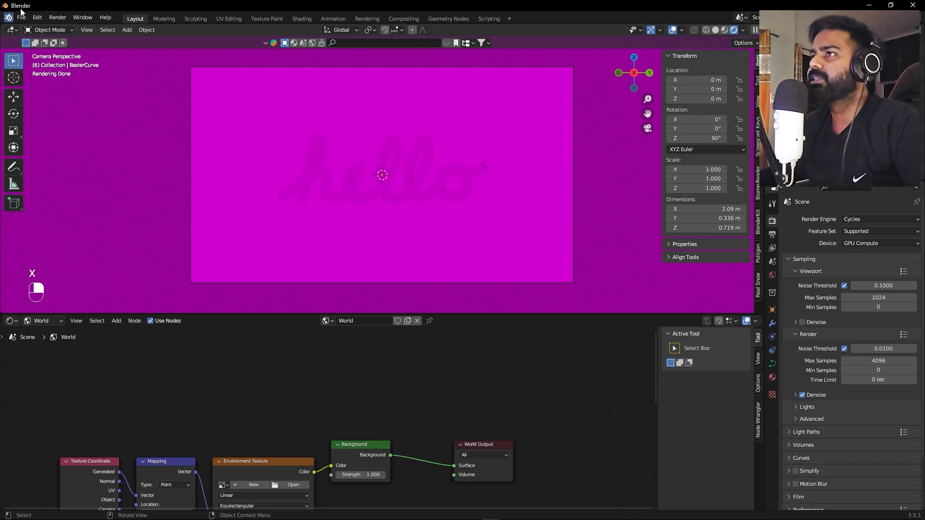
- Search the add-ons in Preferences for "node" to check that Node Wrangler is enabled, and close Preferences
click(37, 18)
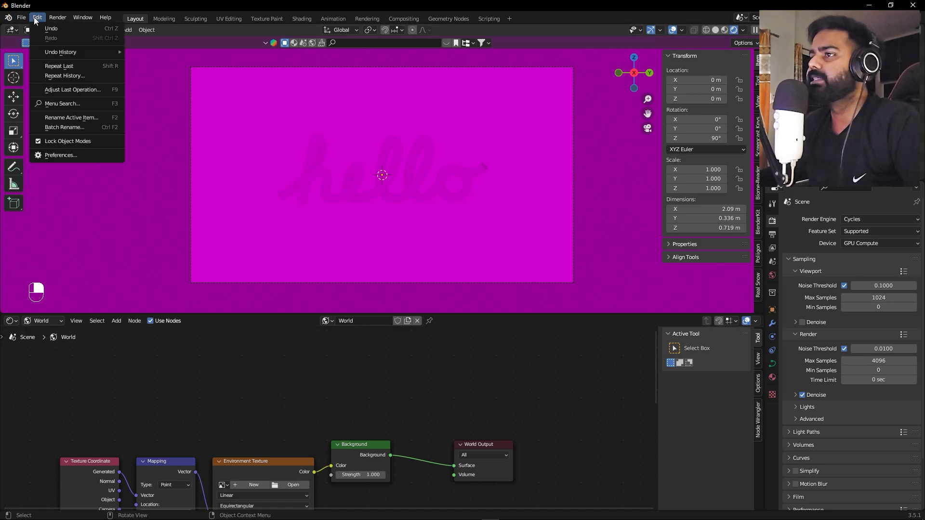
click(69, 156)
click(28, 64)
click(29, 118)
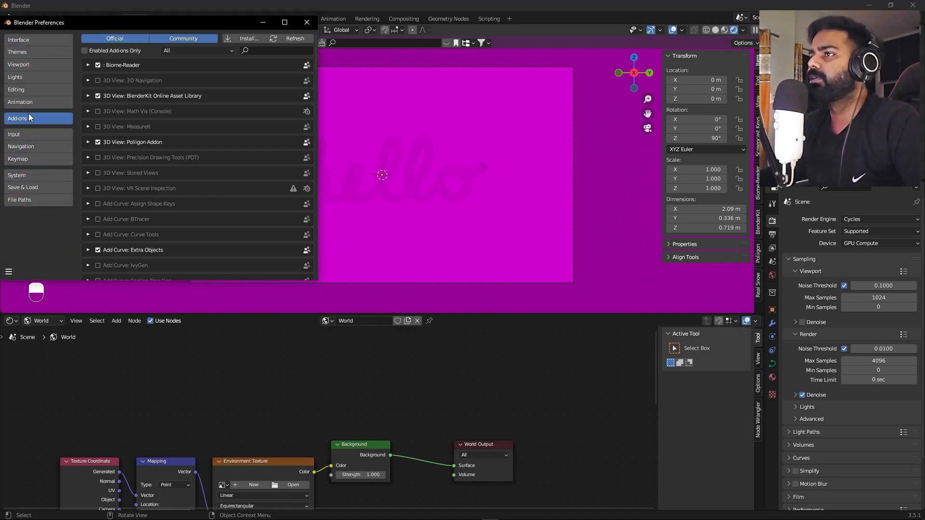
click(256, 48)
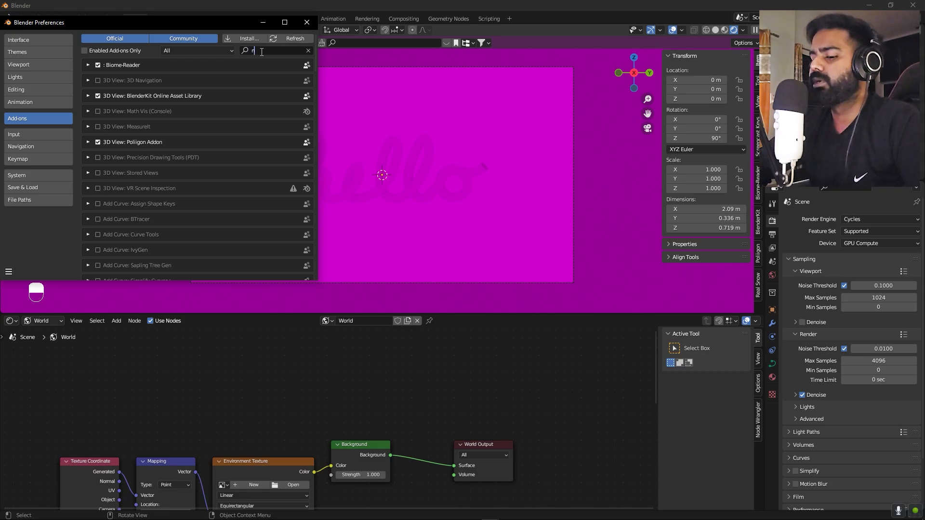
text(node)
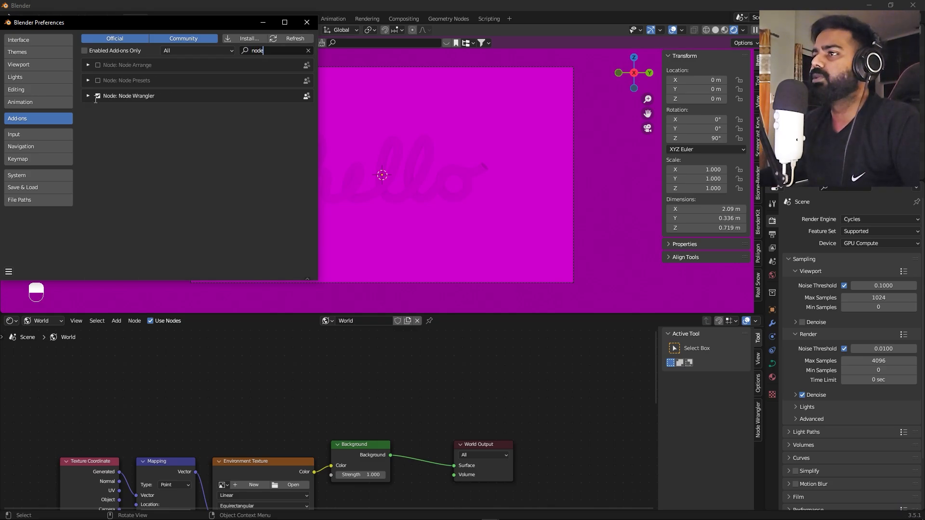
click(307, 22)
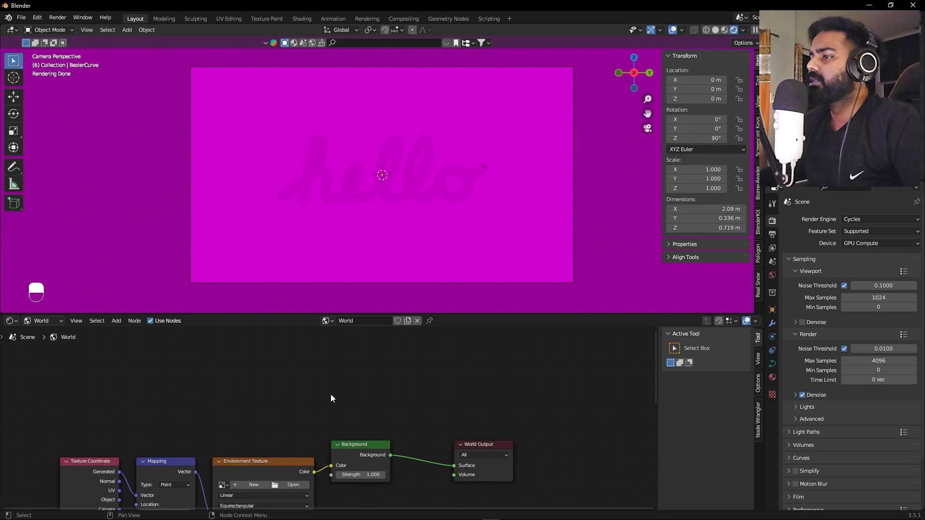
- Load the studio_small_09_4k.exr HDRI from the PolyHaven folder into the Environment Texture node
alt+shift+drag(310, 402, 270, 336)
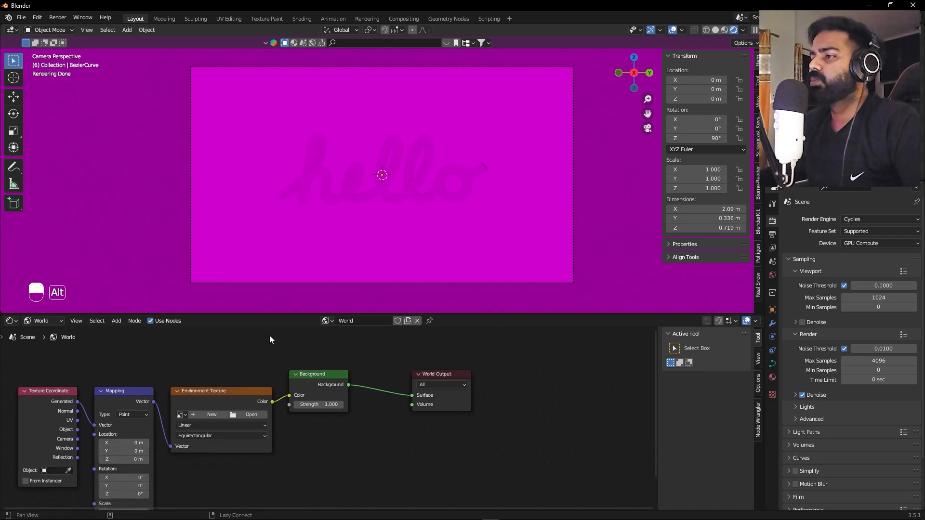
click(245, 414)
click(244, 411)
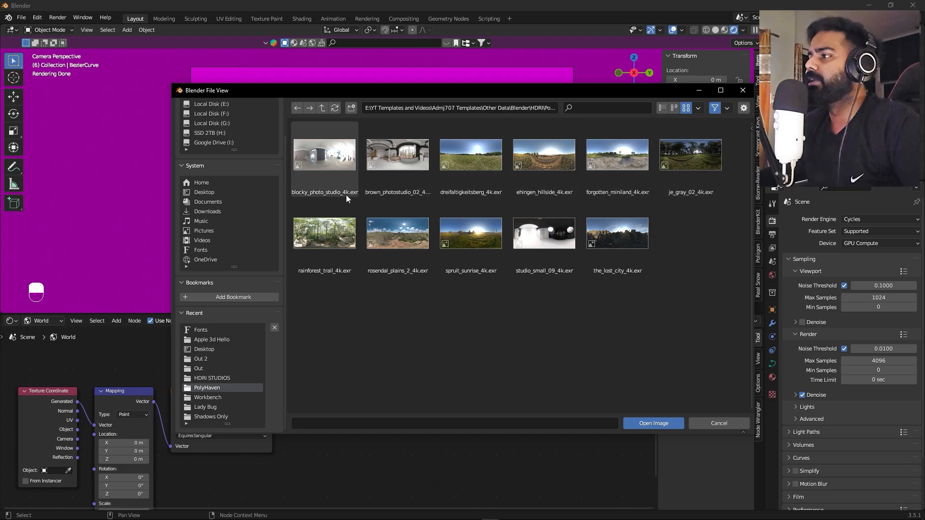
double_click(547, 233)
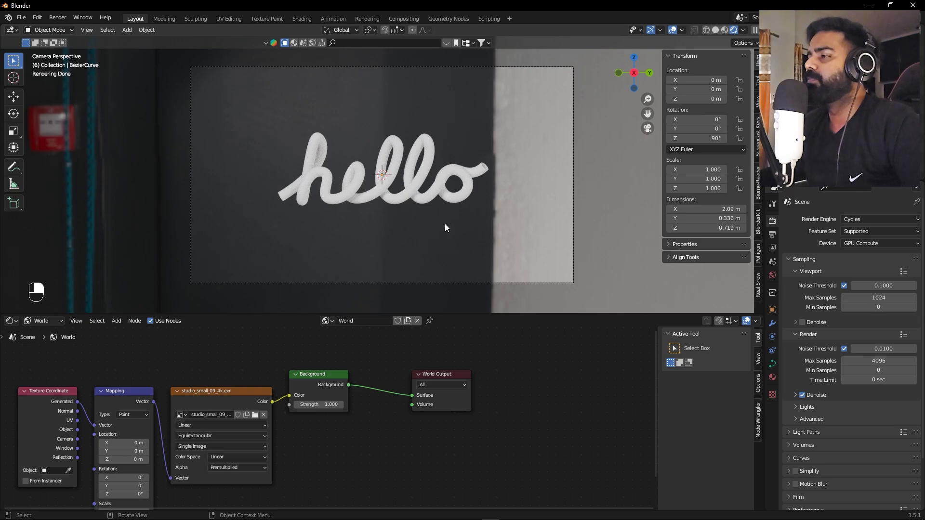
- Switch to the web browser and browse the HDRI library on the Poly Haven site
key(alt+Tab)
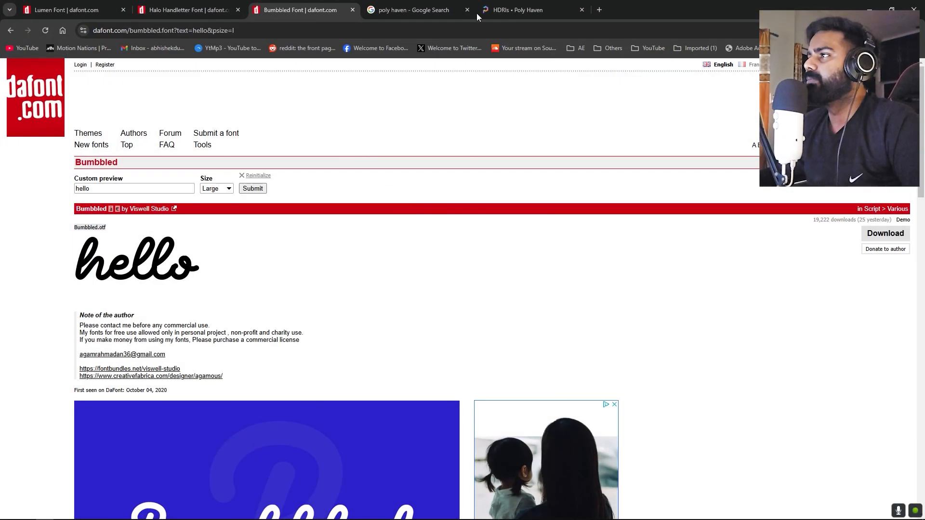
click(483, 11)
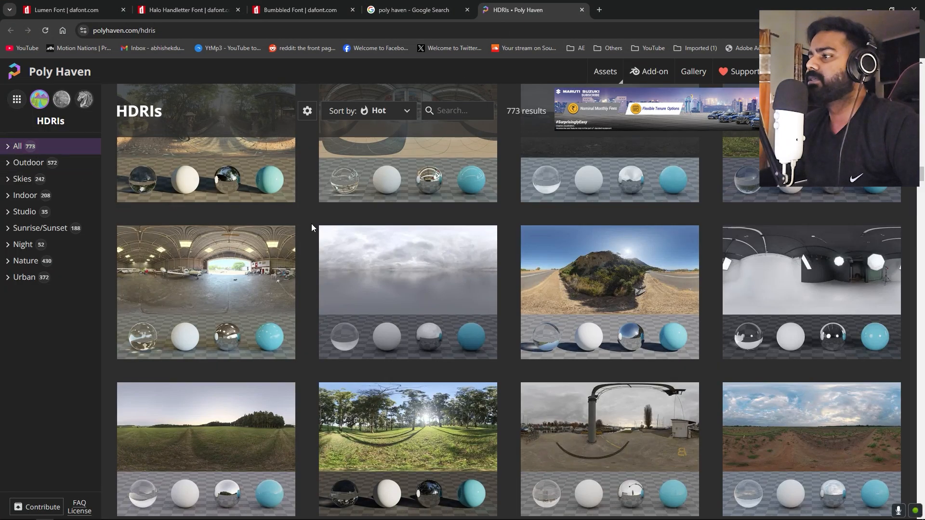
scroll(610, 341, down, 4)
scroll(372, 362, up, 6)
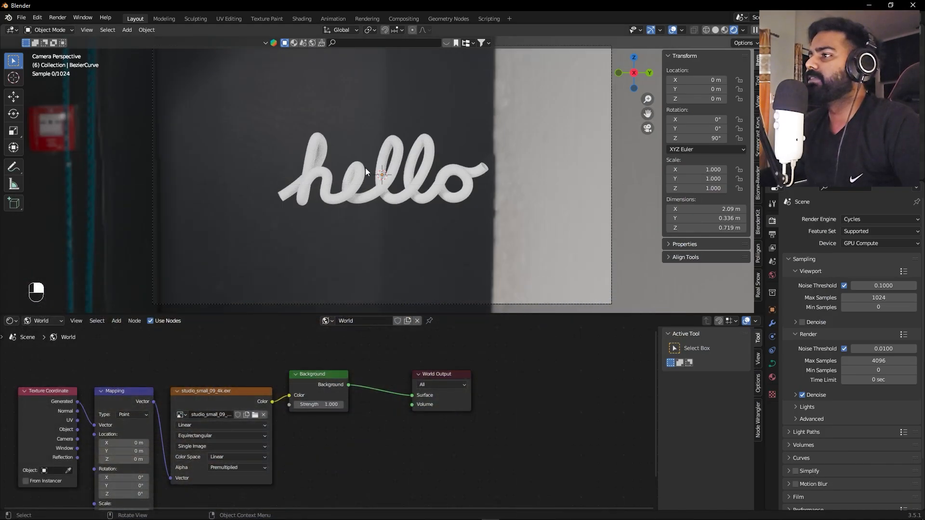
- Back in Blender, set the Mapping node's Z rotation to 174° to turn the HDRI behind the lettering
scroll(365, 167, up, 3)
scroll(365, 168, down, 3)
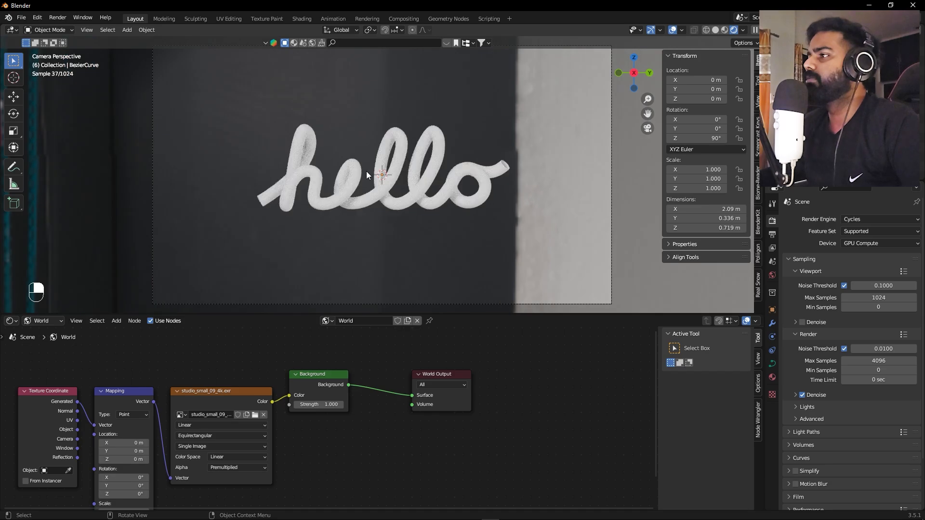
alt+shift+drag(516, 128, 391, 198)
shift+scroll(160, 388, down, 2)
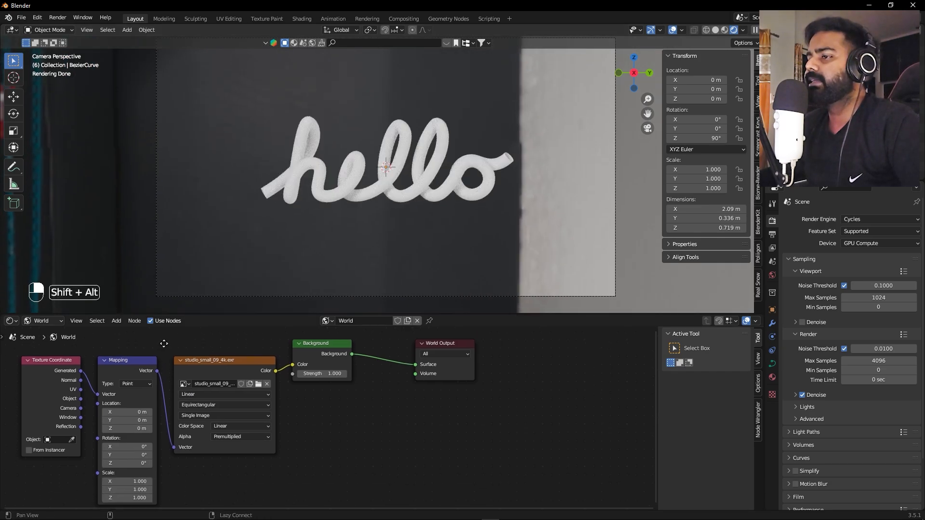
drag(144, 439, 174, 455)
key(ctrl+z)
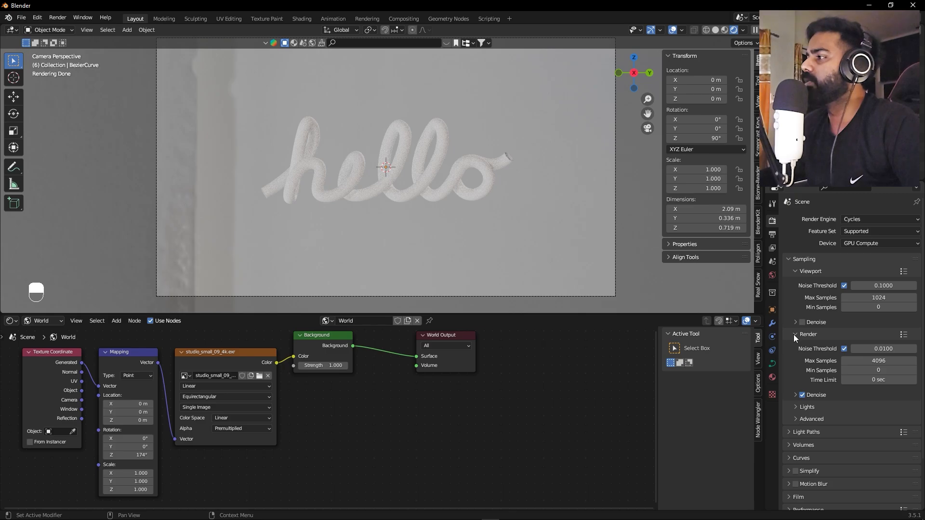
- Enable Transparent in the Film render settings to hide the HDRI background
scroll(792, 317, down, 3)
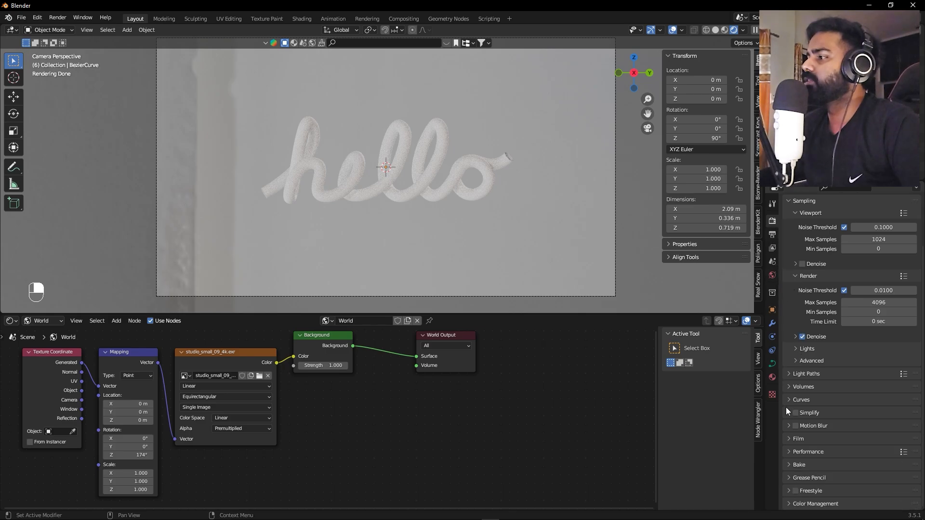
click(788, 439)
scroll(789, 443, down, 5)
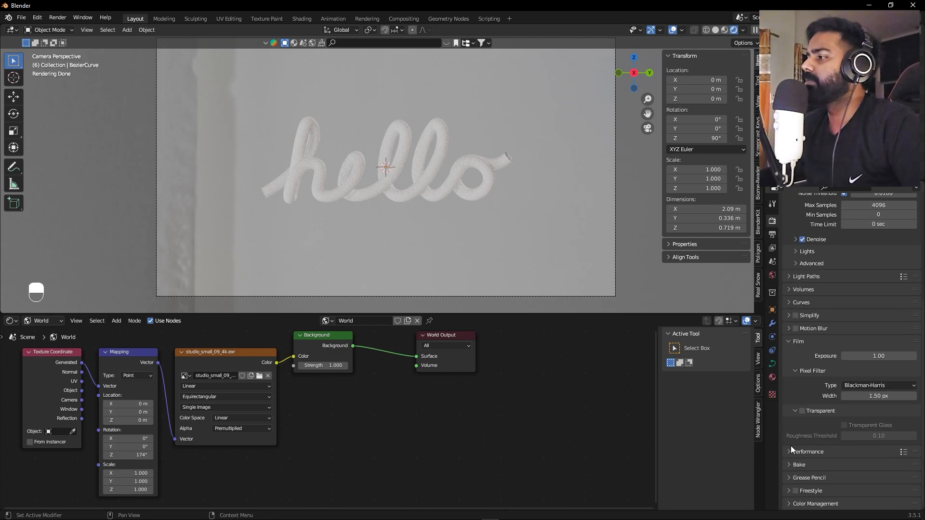
click(802, 411)
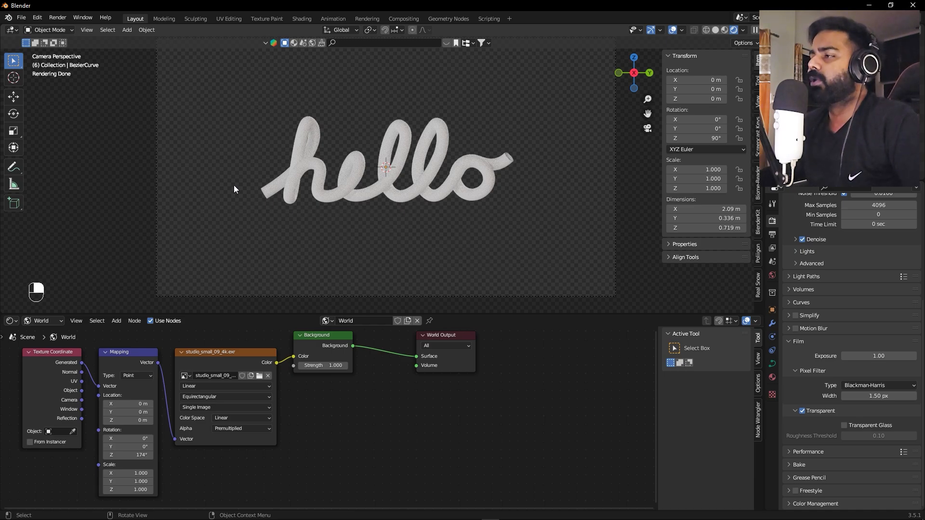
- Add a mesh plane at the origin and scale it up by about 2.3
key(shift+a)
mouse_move(233, 186)
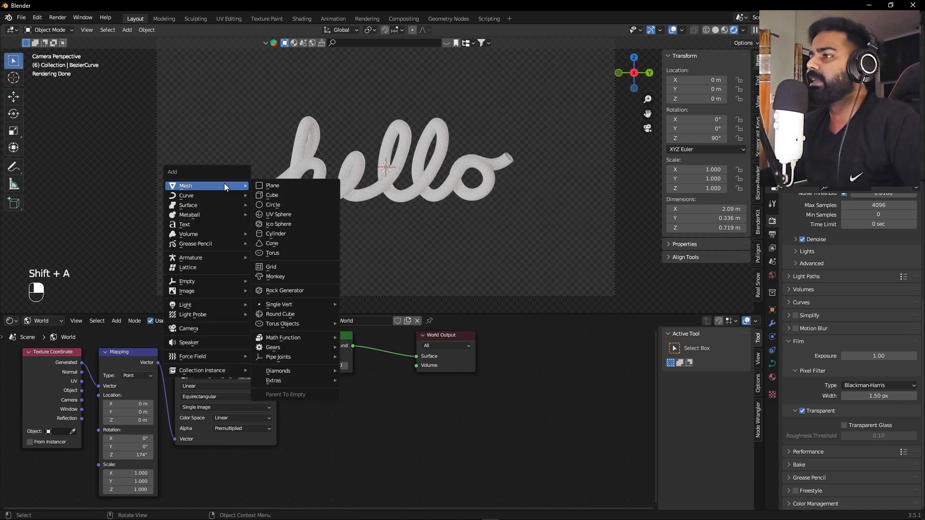
click(273, 186)
key(s)
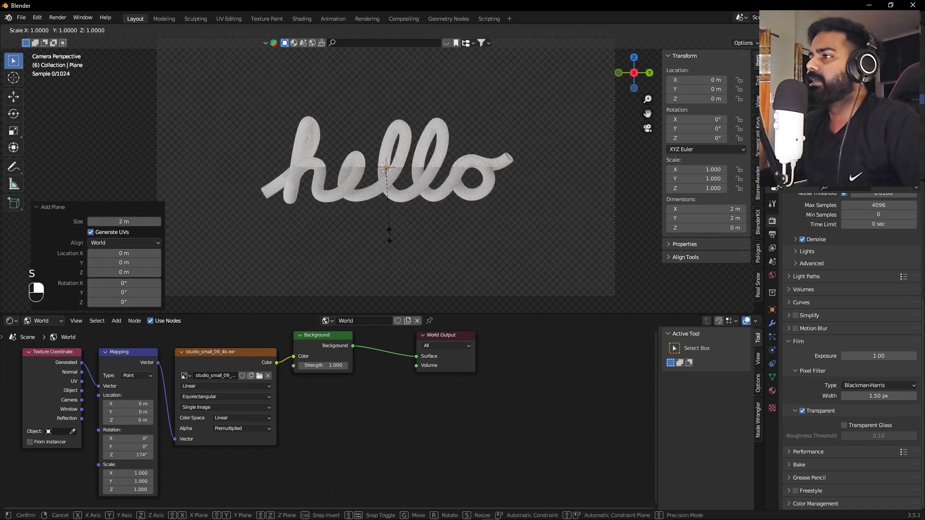
click(514, 259)
- Rotate the plane 90° about the Y axis so it stands upright facing the camera
key(r)
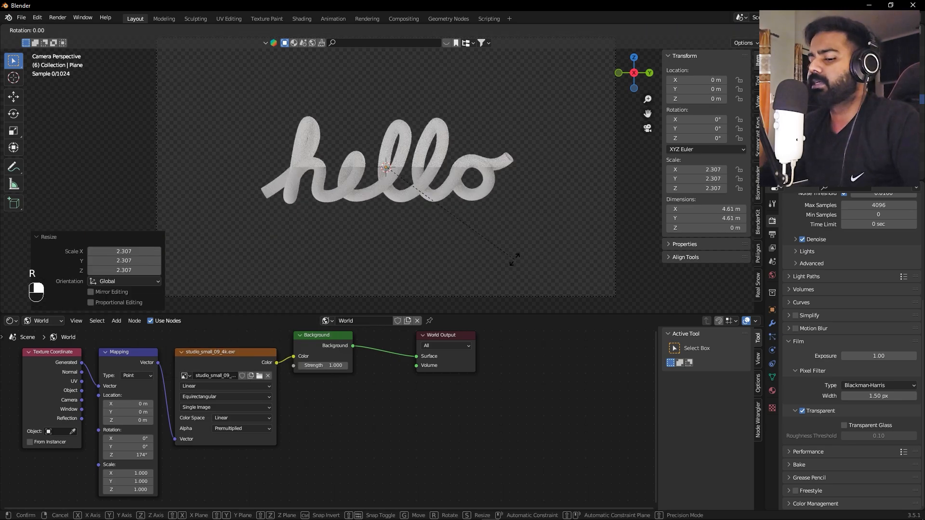
key(y)
key(9)
key(0)
click(514, 260)
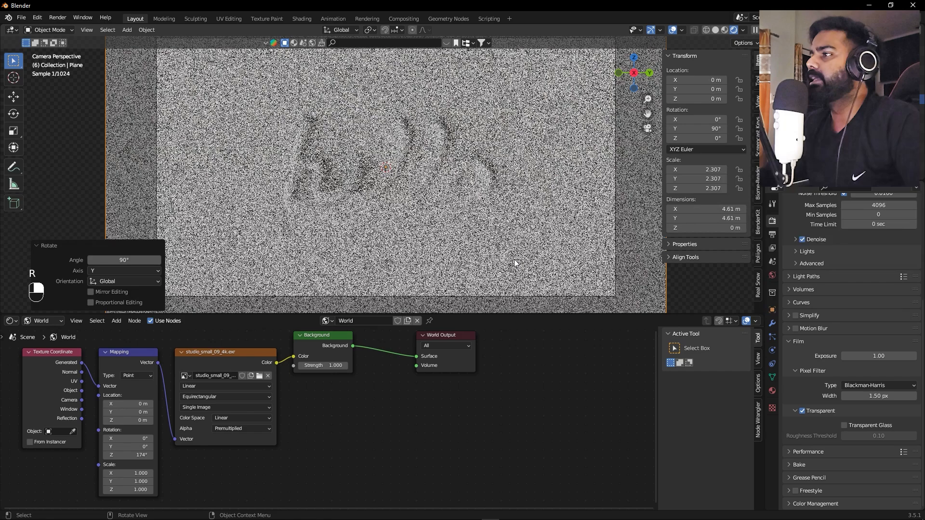
- Move the plane about -10.43 m along the X axis, behind the lettering
key(KP_0)
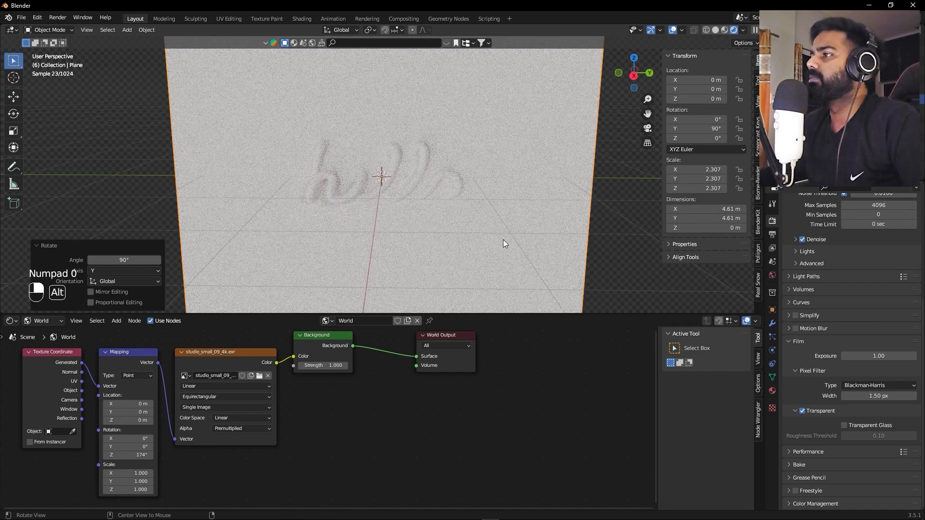
alt+drag(503, 239, 576, 244)
key(g)
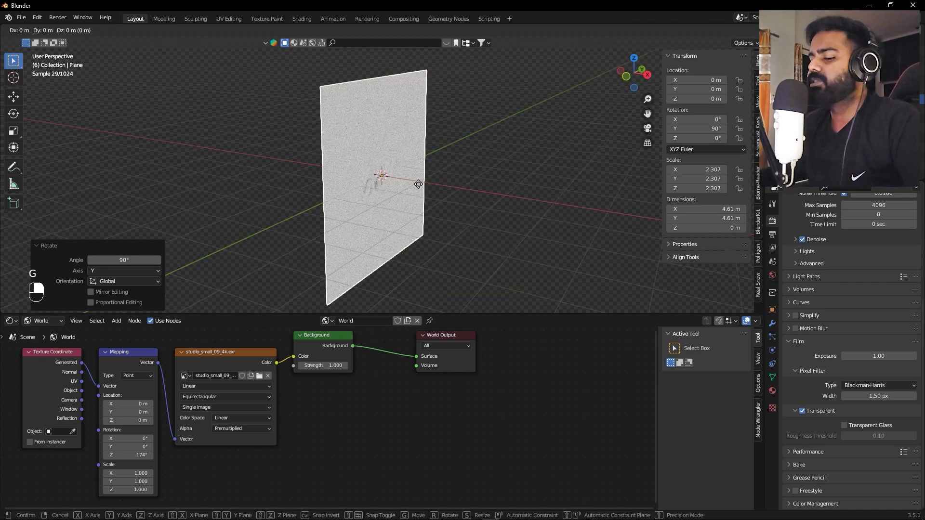
key(x)
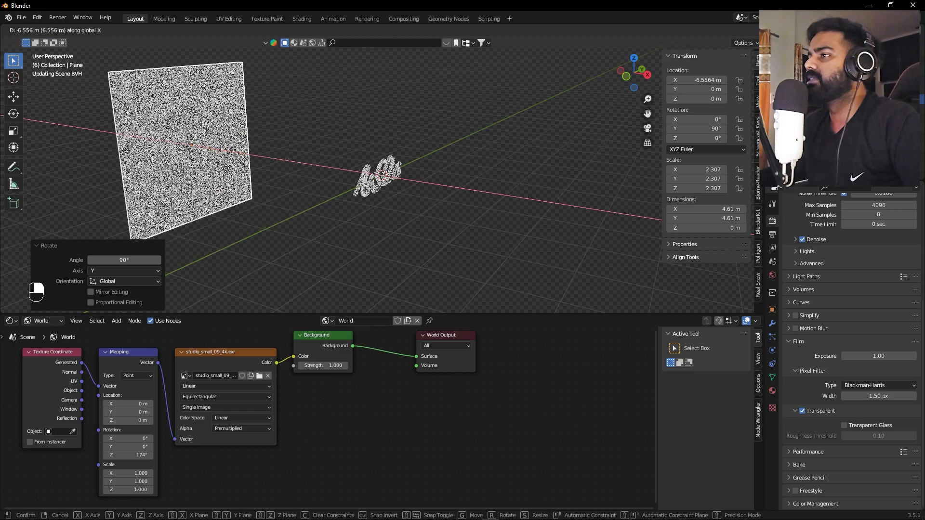
click(145, 154)
- In camera view, scale the backdrop plane by about 2.02 to fill the frame and deselect it
key(KP_0)
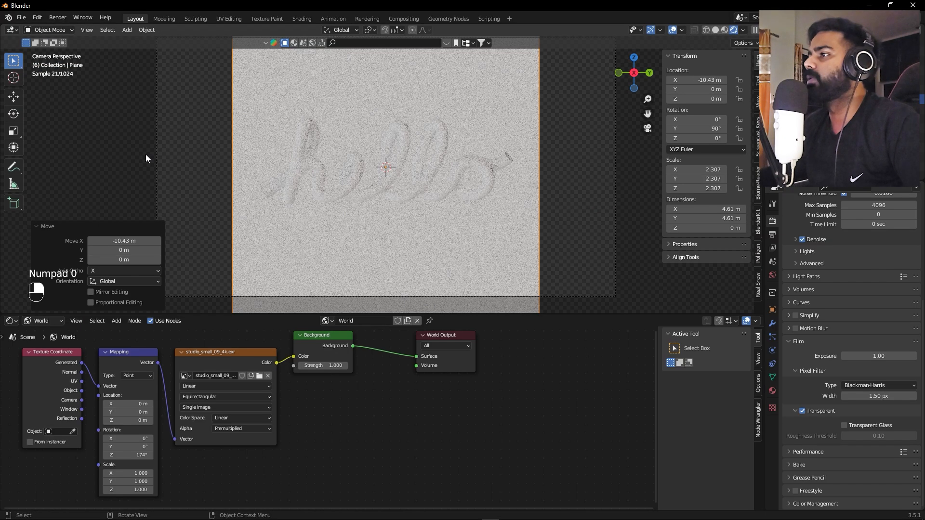
key(s)
click(447, 223)
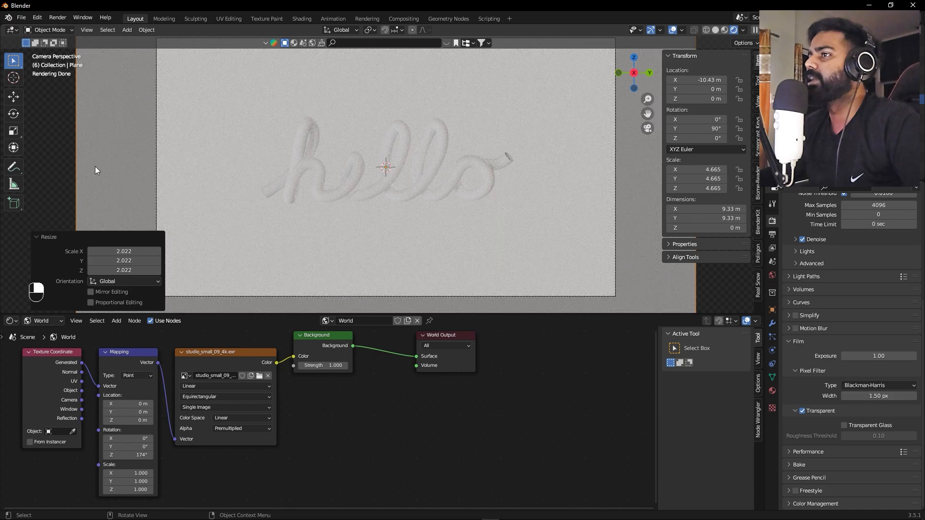
key(alt+a)
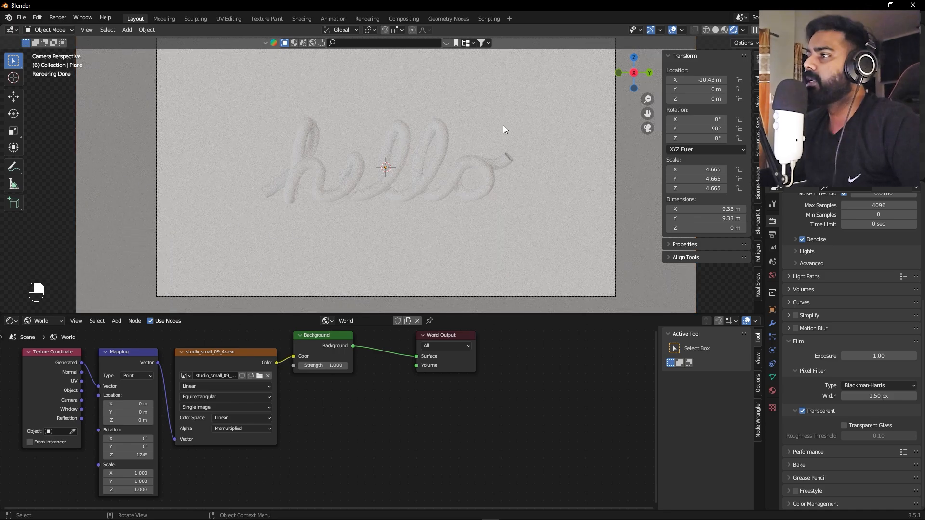
- Select the hello curve, switch the Shader Editor to Object shaders and create a new material for it
click(302, 169)
click(11, 321)
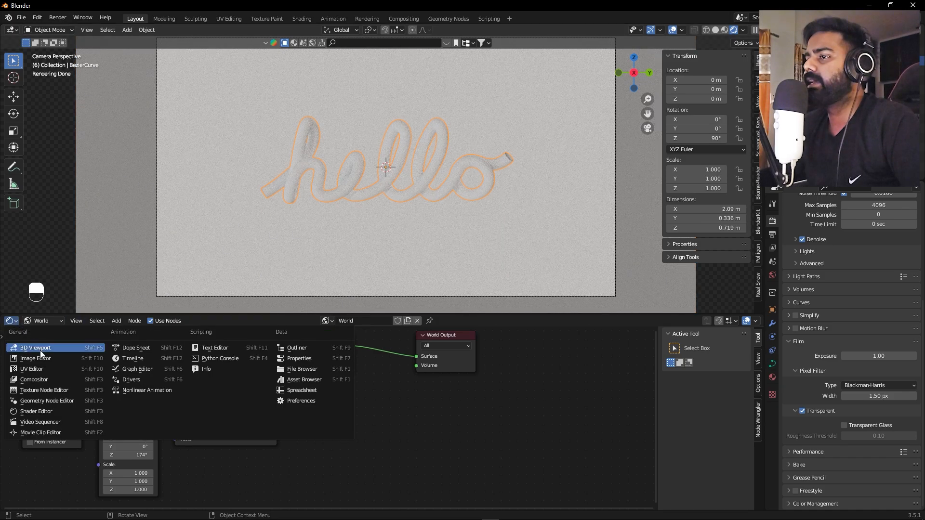
click(40, 321)
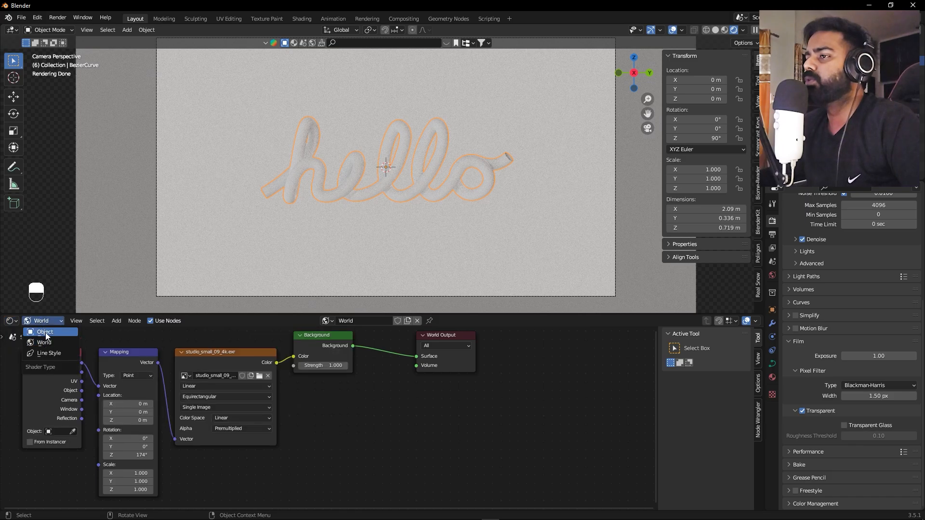
click(45, 332)
click(403, 322)
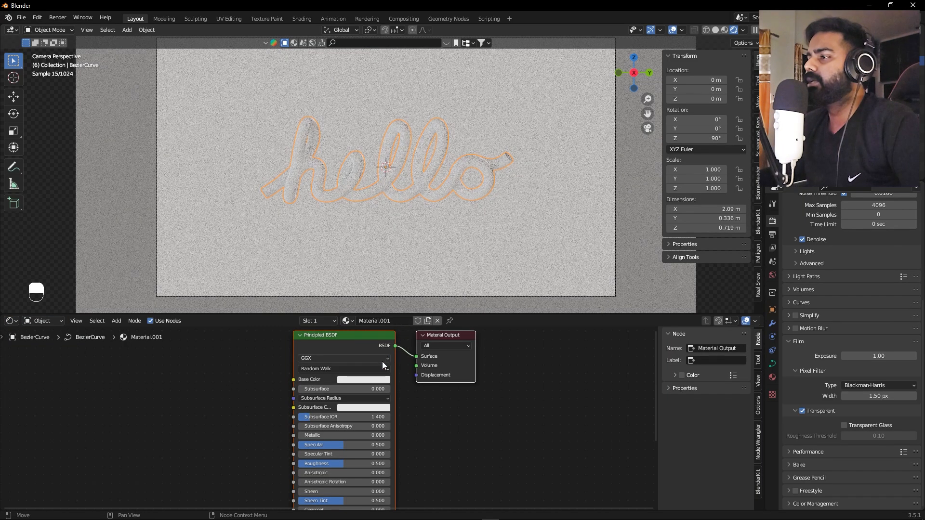
- Add Image Texture, Mapping and Texture Coordinate nodes to the Principled BSDF using the Node Wrangler texture setup
scroll(538, 425, down, 1)
scroll(484, 421, down, 1)
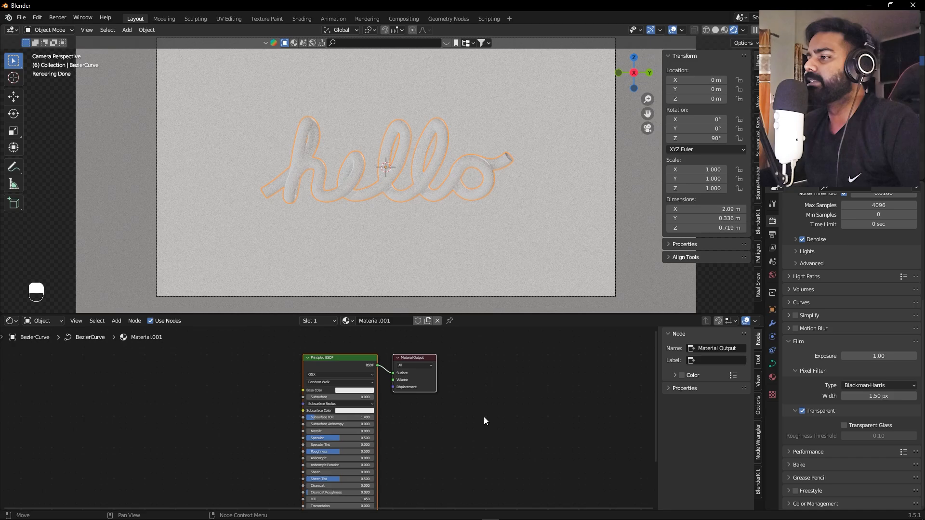
ctrl+scroll(444, 413, left, 5)
click(478, 380)
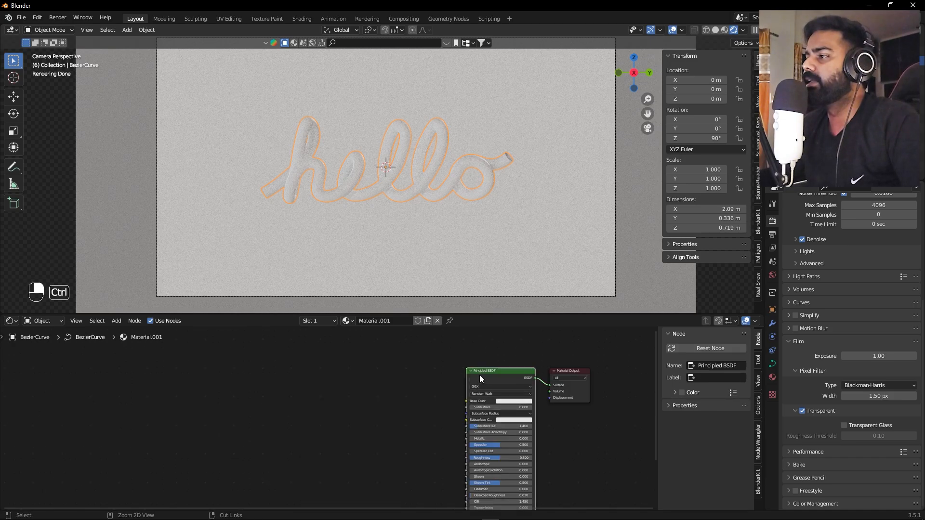
key(ctrl+t)
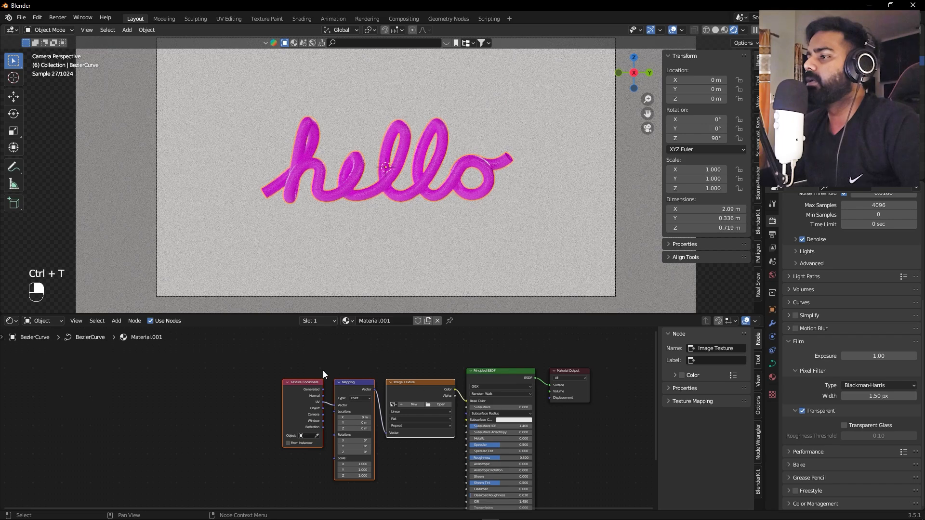
- Move the Texture Coordinate and Mapping nodes farther from the shader and delete the Image Texture node
drag(248, 371, 262, 390)
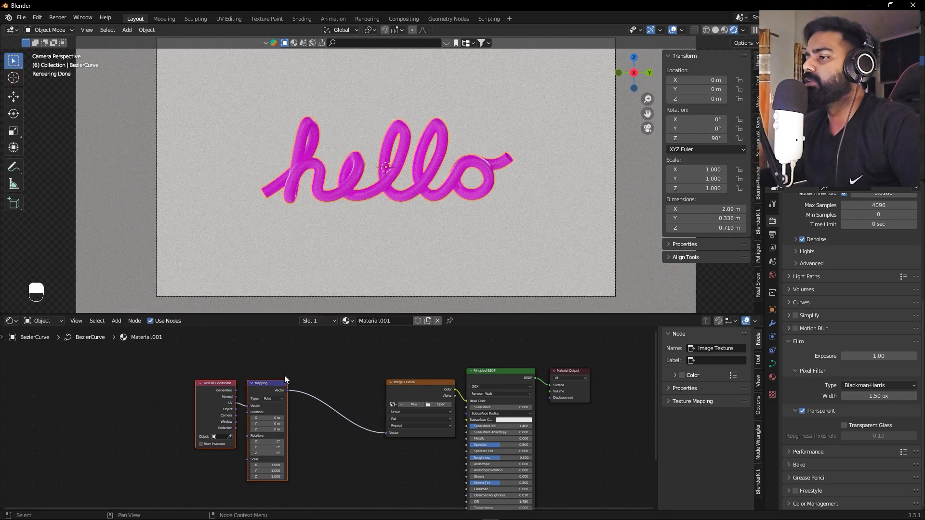
click(285, 374)
scroll(285, 374, up, 1)
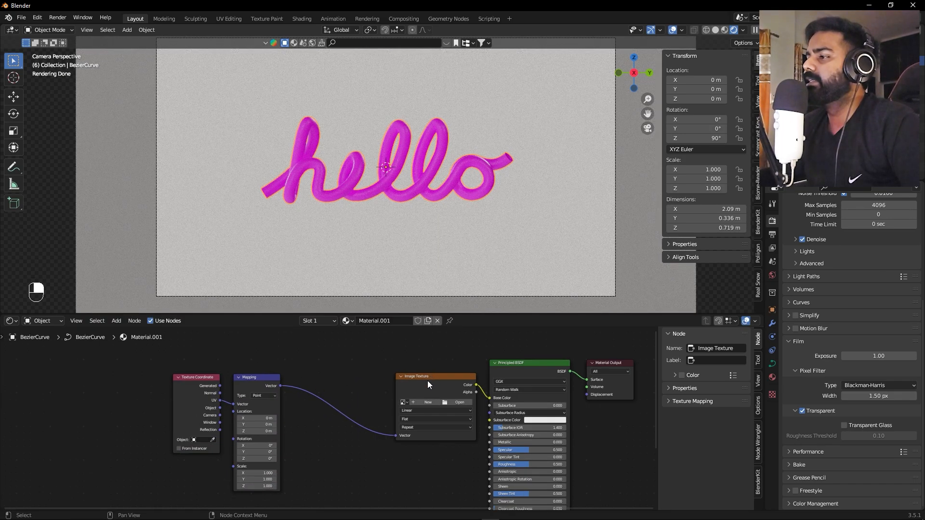
scroll(428, 384, up, 1)
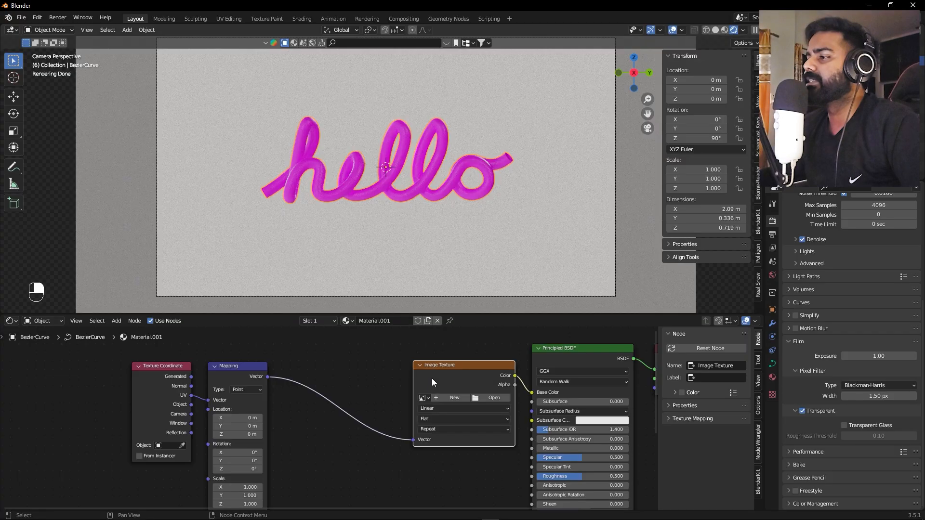
key(x)
- Add a ColorRamp node, feeding it from the Mapping node's Vector and linking its Color to the Principled BSDF's Base Color
key(shift+a)
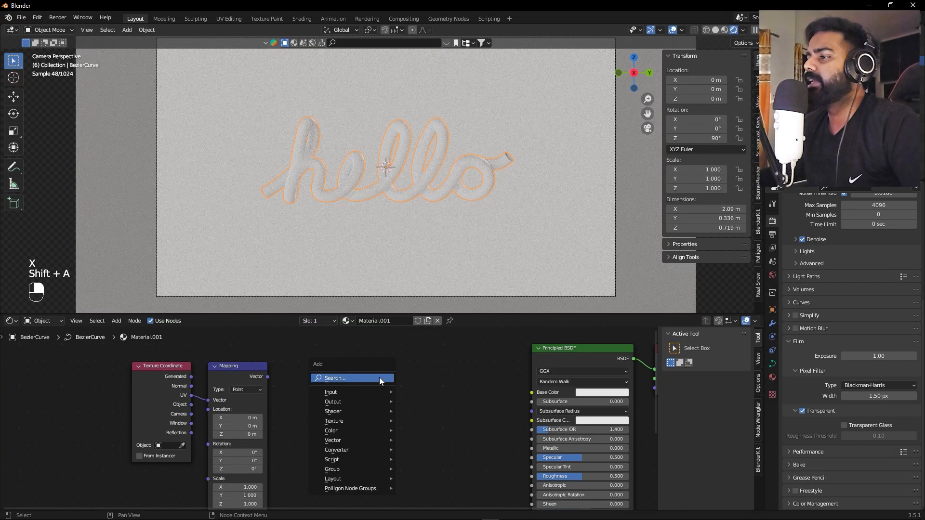
click(380, 378)
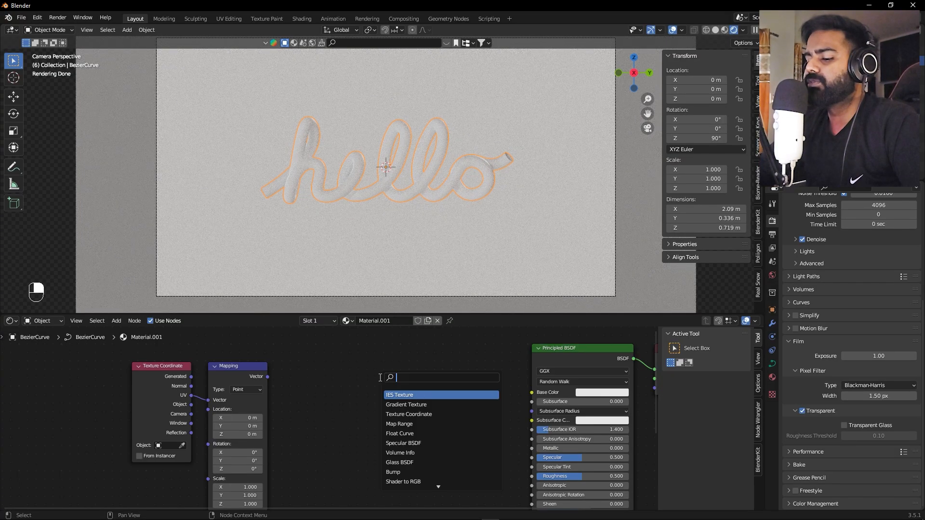
text(ra)
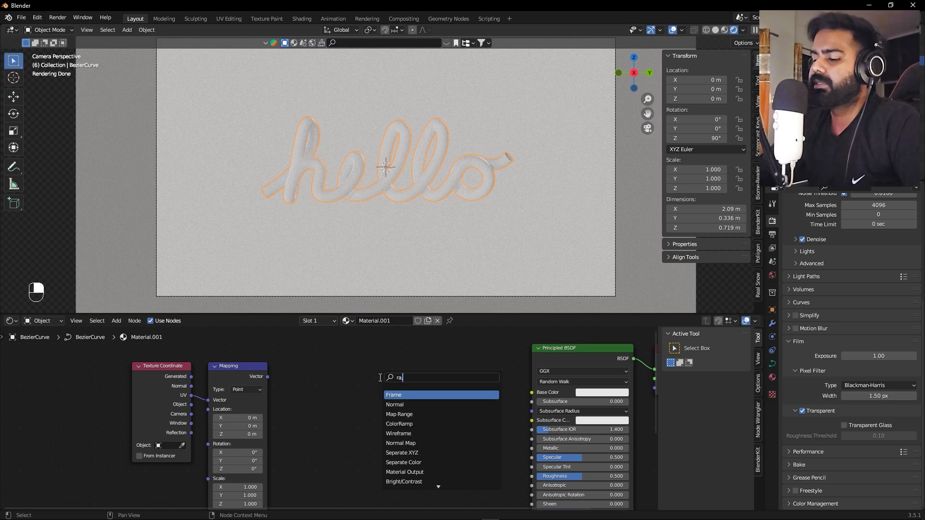
text(mp)
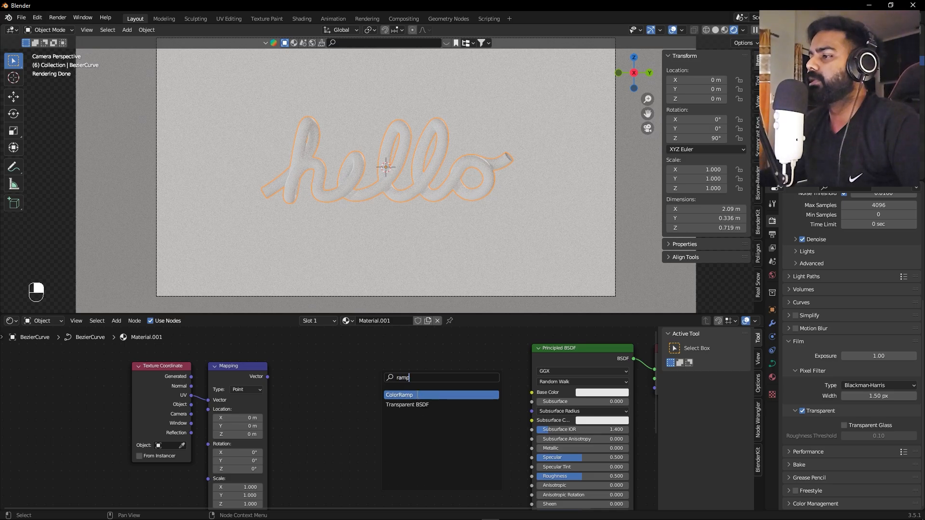
key(Return)
click(352, 388)
drag(268, 377, 357, 443)
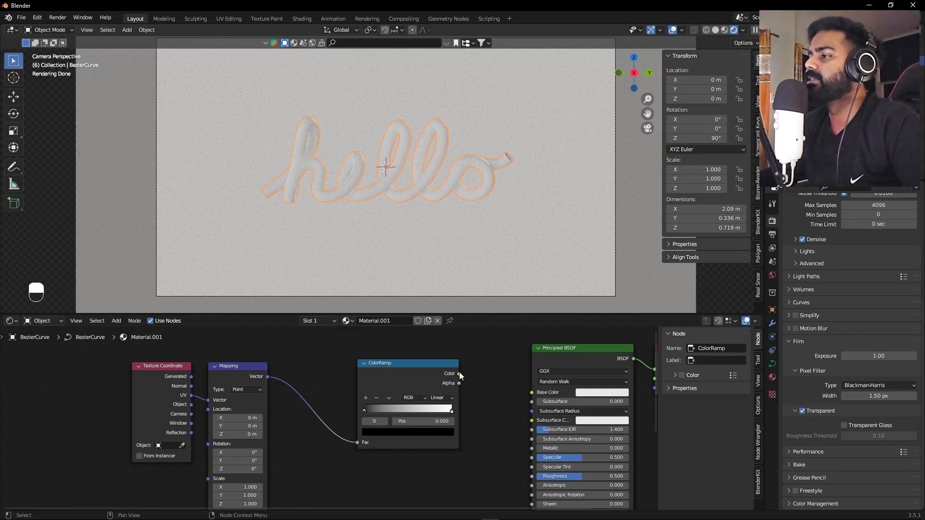
drag(459, 374, 528, 393)
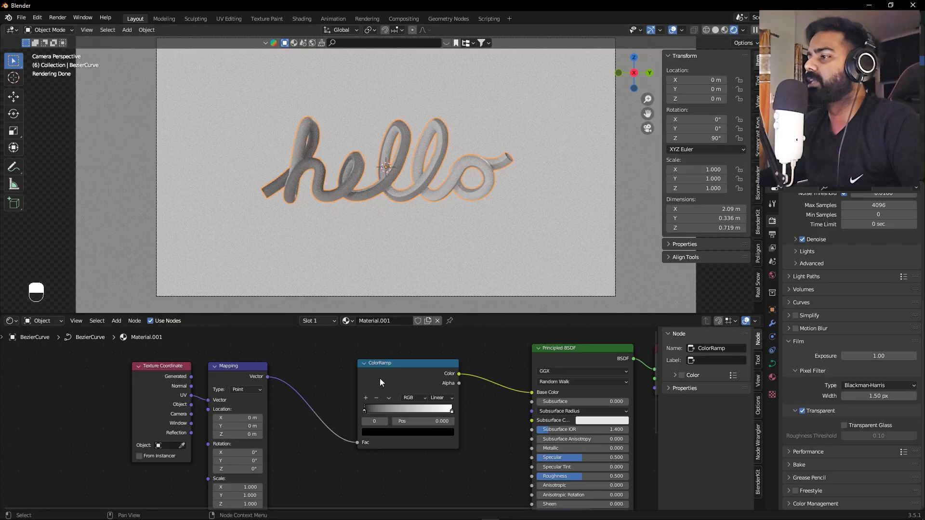
- In Material Preview, drive the Mapping node with Object coordinates and bring the ramp's stops close together, the white one at about 0.177
drag(363, 411, 410, 412)
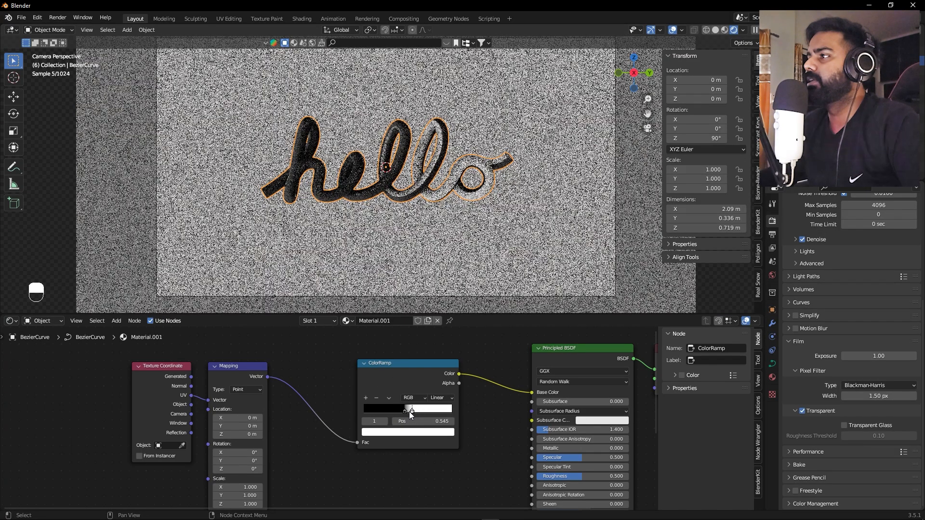
click(724, 30)
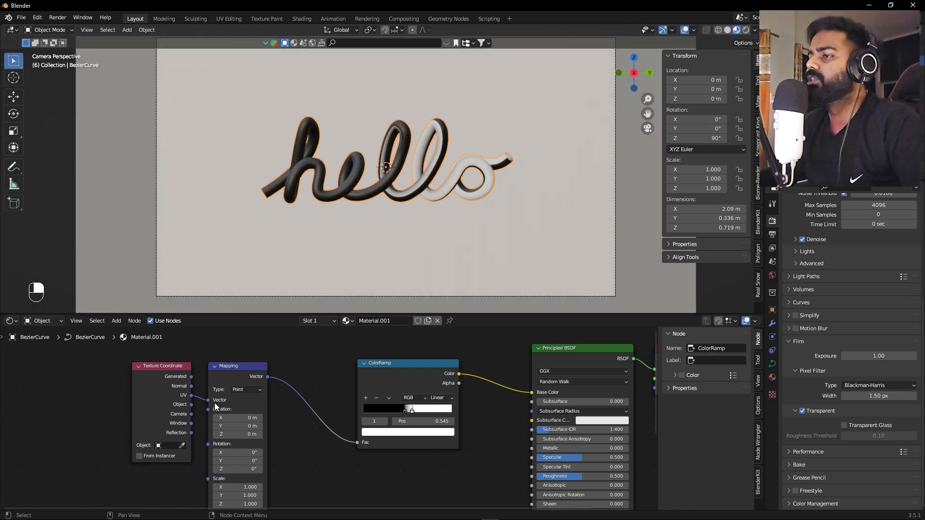
drag(192, 404, 208, 401)
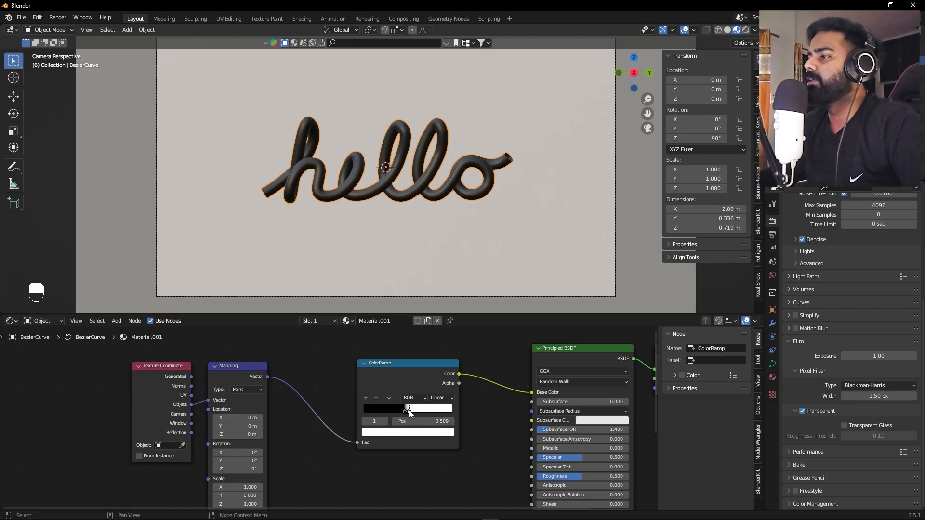
drag(406, 411, 378, 410)
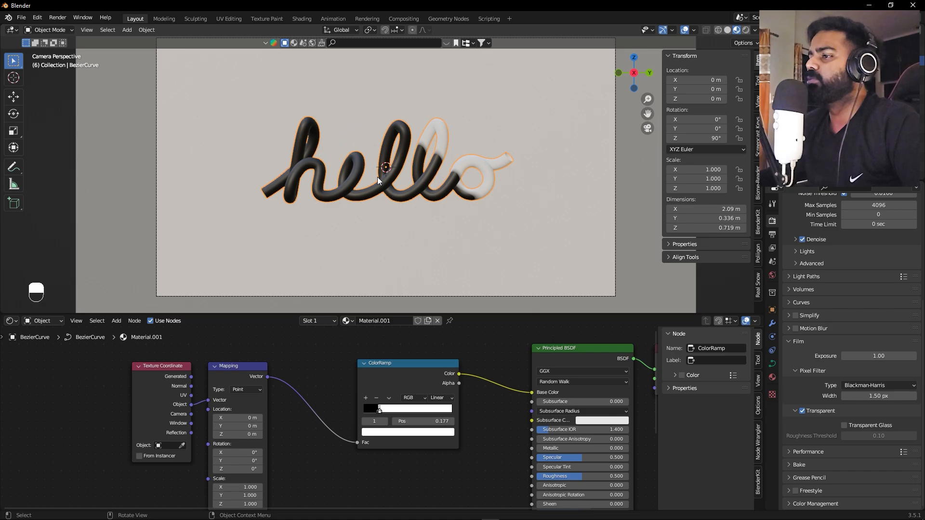
- Set the Mapping node's Y rotation to -45°
alt+shift+drag(286, 465, 217, 433)
key(ctrl+z)
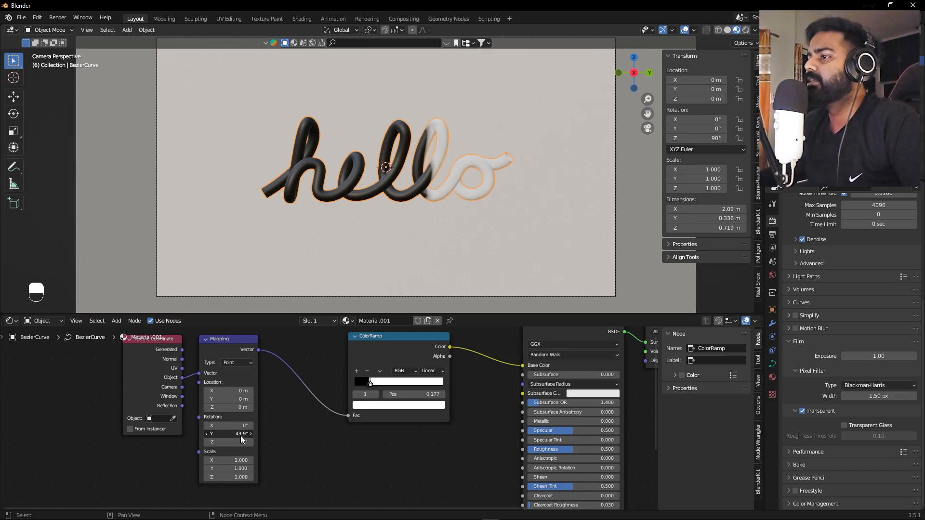
click(247, 434)
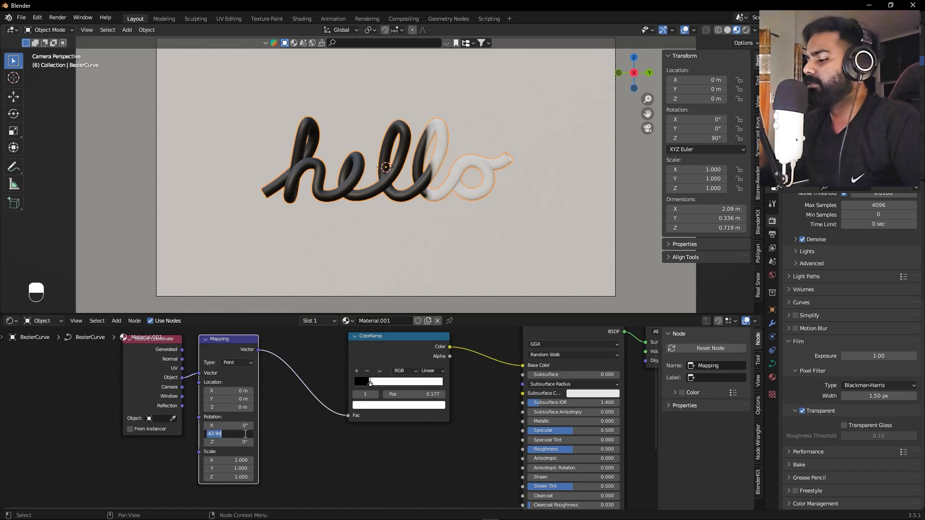
text(-45)
key(Return)
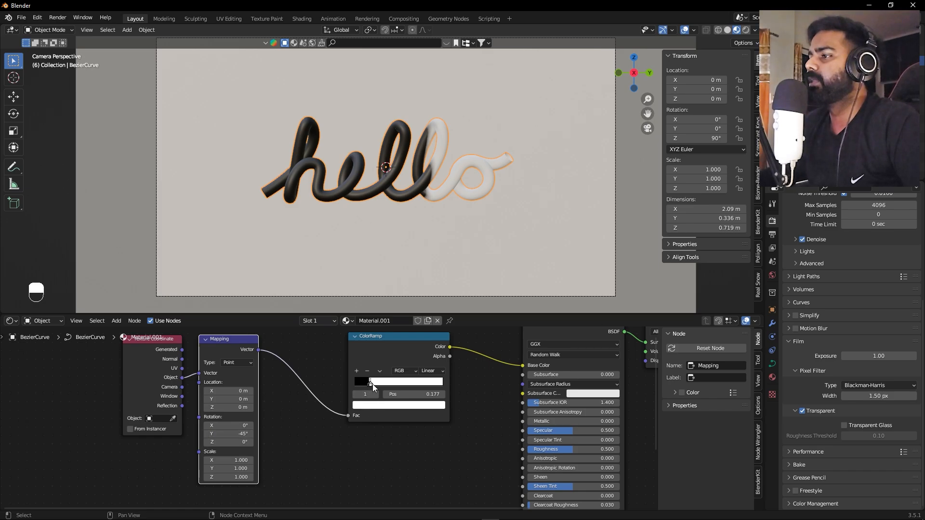
- Shift the Mapping node's Y location to about 1.19 m and space the ramp's black and white stops at about 0.095 and 0.455
drag(371, 383, 379, 383)
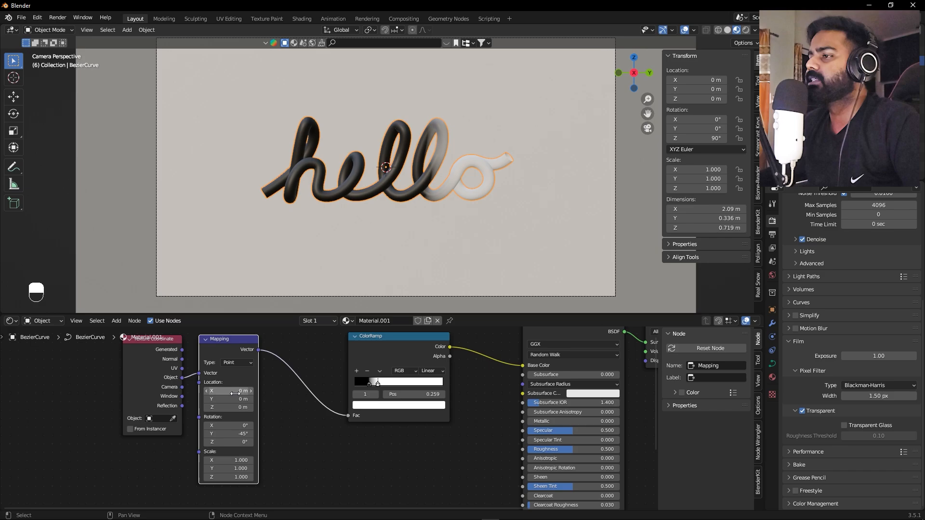
mouse_move(239, 399)
mouse_down()
mouse_move(223, 399)
mouse_move(248, 399)
mouse_up()
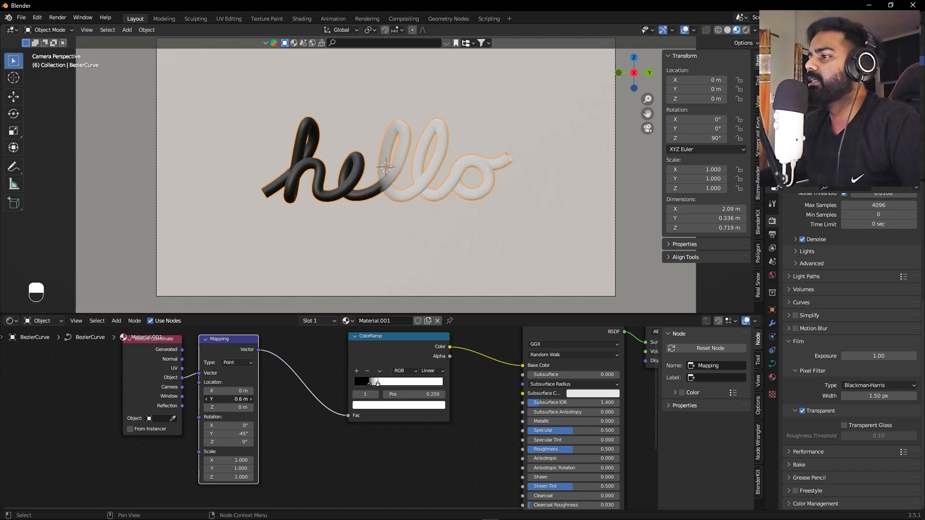
drag(377, 386, 393, 385)
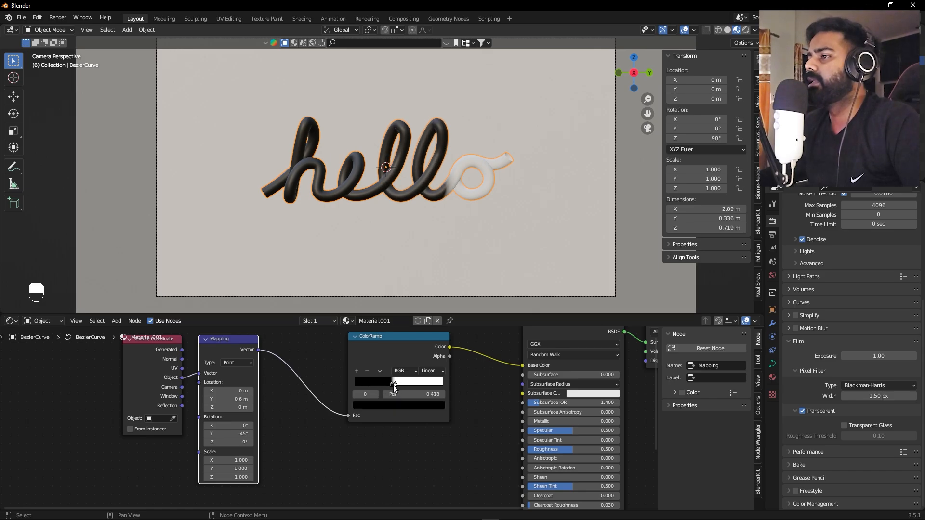
drag(243, 399, 271, 399)
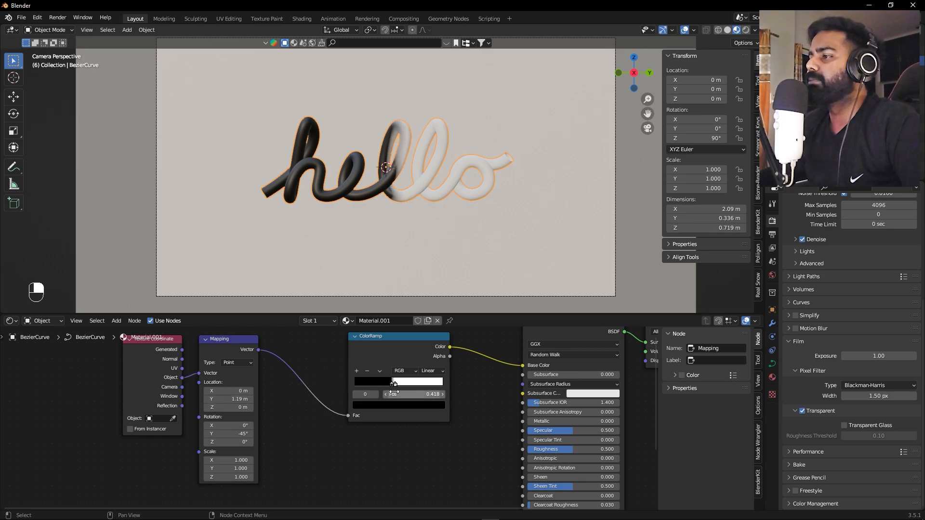
drag(392, 385, 362, 387)
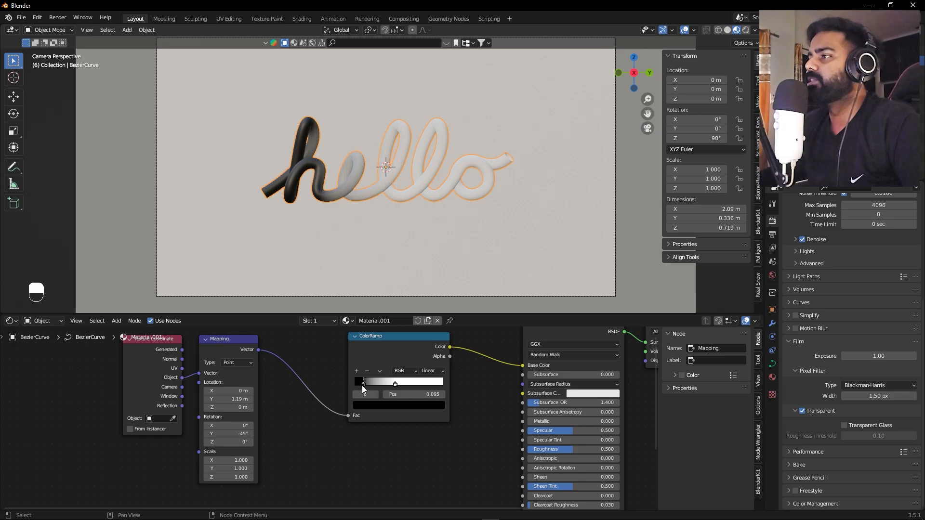
- Colour the ramp's first stop orange and add a cyan stop at position 0.275
click(370, 407)
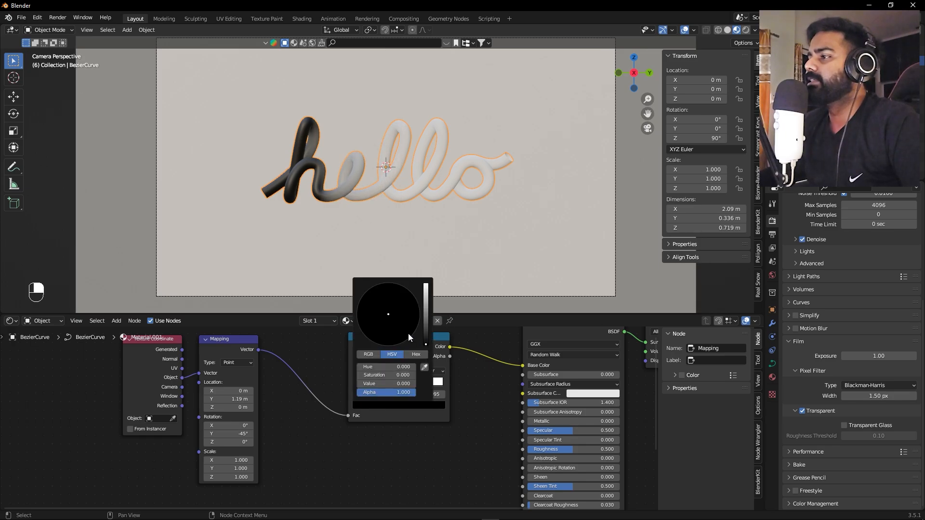
drag(421, 341, 426, 286)
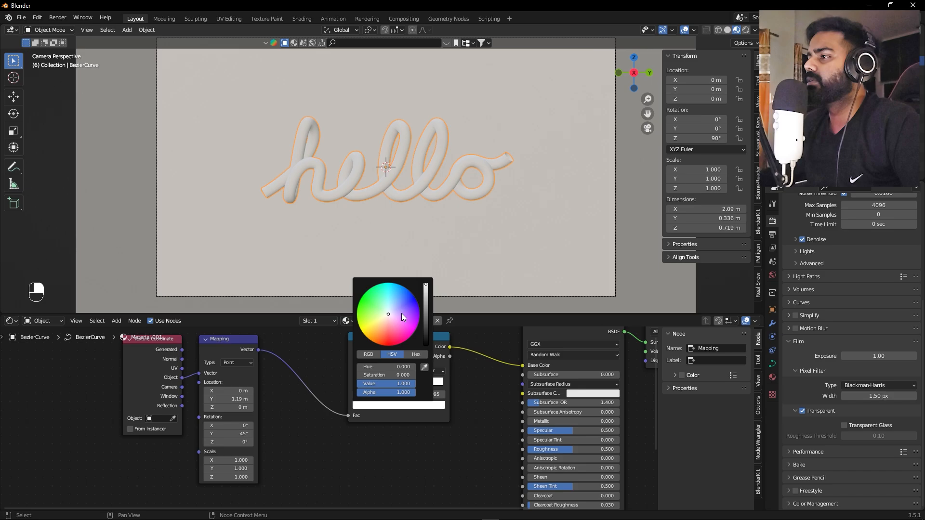
drag(401, 313, 380, 343)
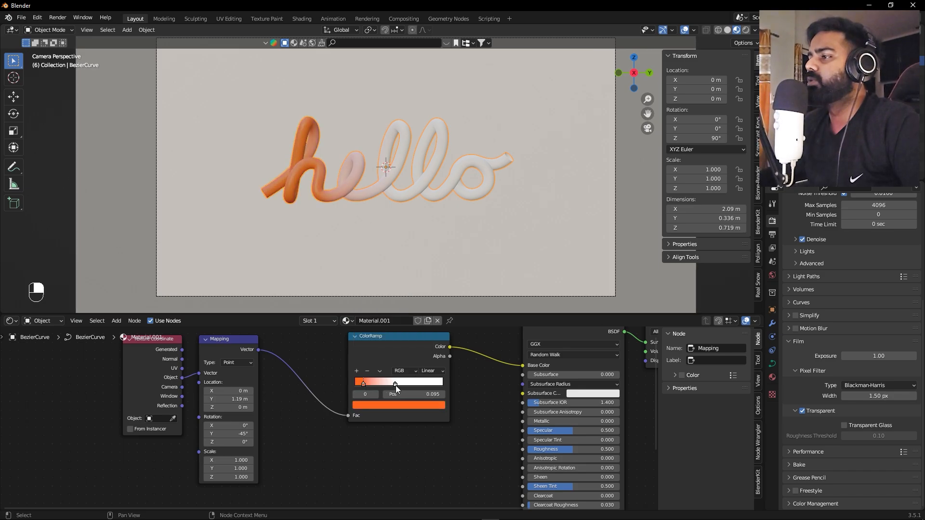
click(356, 371)
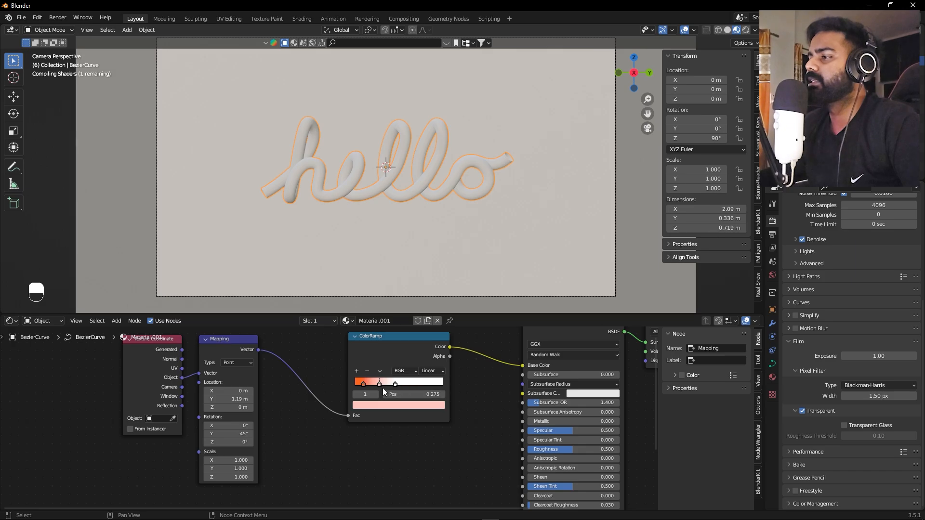
click(383, 407)
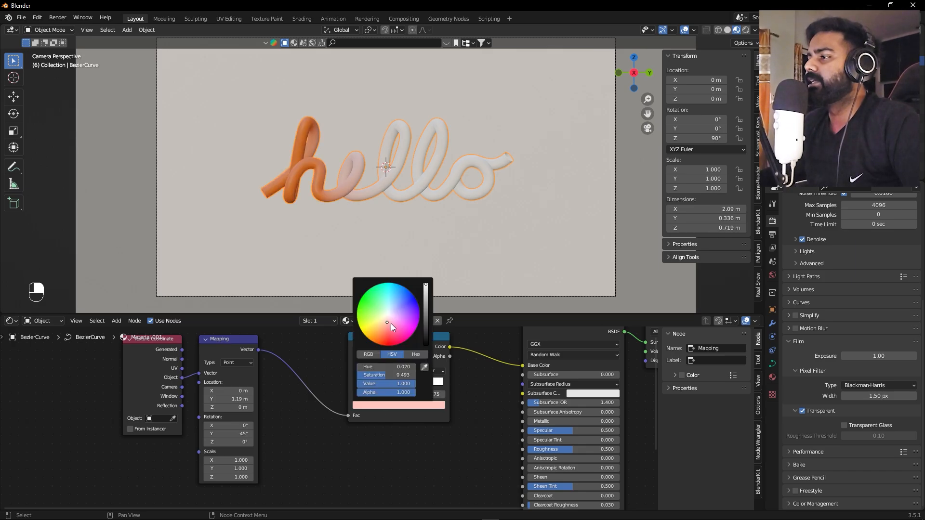
mouse_move(391, 323)
mouse_down()
mouse_move(405, 287)
mouse_move(396, 284)
mouse_up()
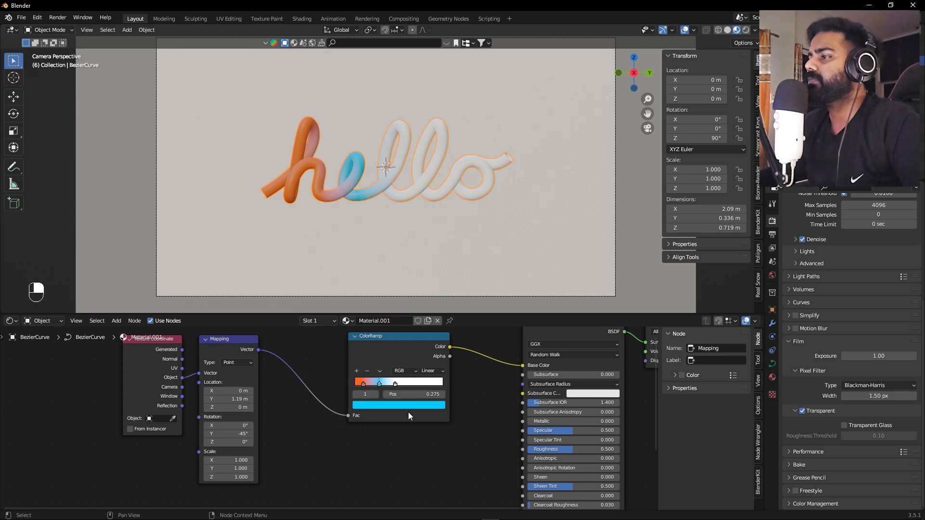
- Extend the color ramp with a yellow stop at about 0.451, a magenta stop at about 0.627 and a purple stop at about 0.803
click(393, 383)
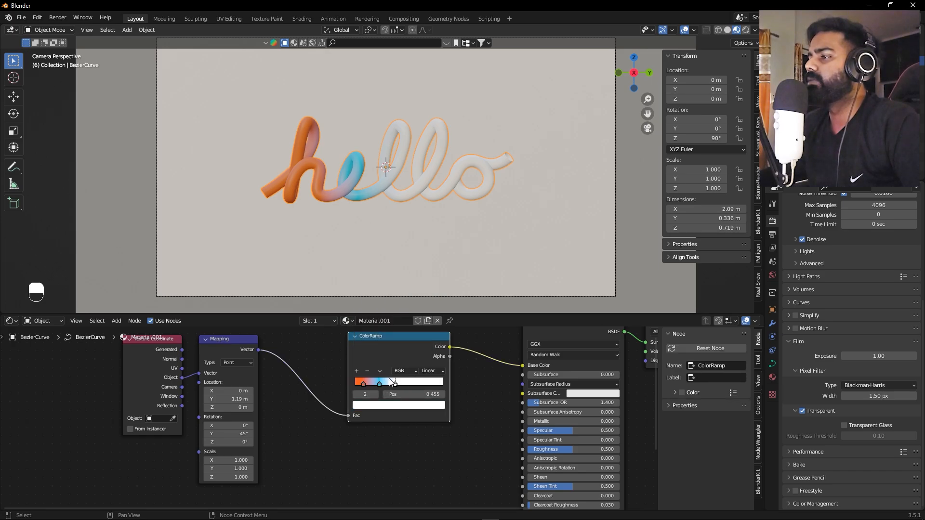
click(357, 371)
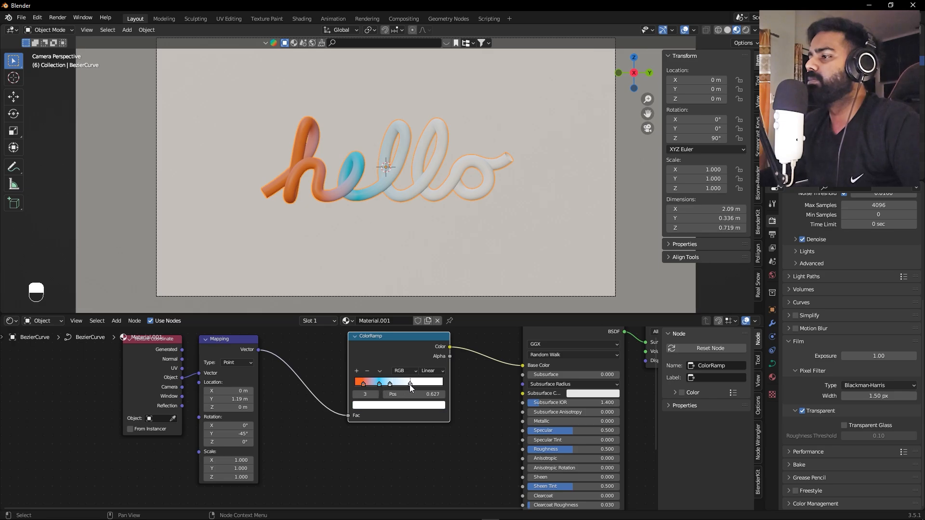
drag(391, 384, 395, 384)
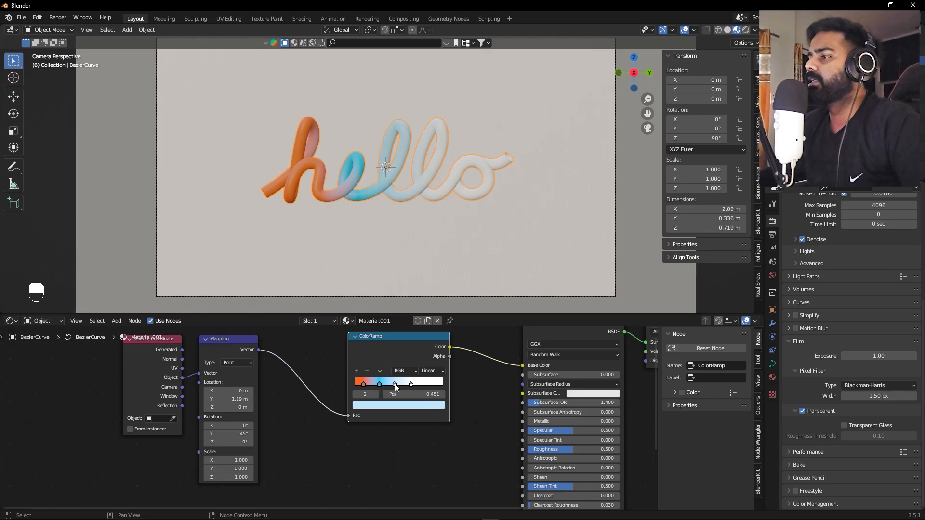
click(395, 406)
drag(395, 306, 365, 335)
click(426, 384)
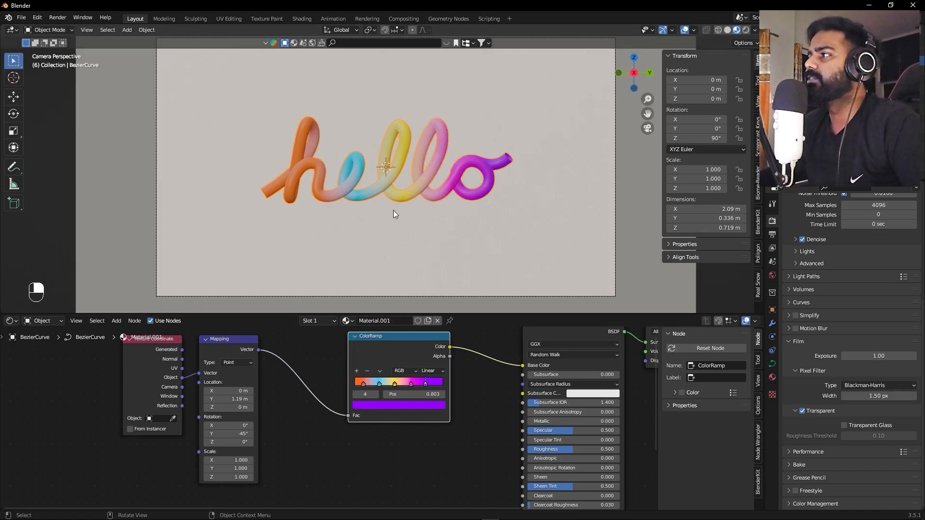
- Switch the viewport to rendered shading, apply Shade Smooth to the hello curve and deselect it
click(748, 31)
click(539, 209)
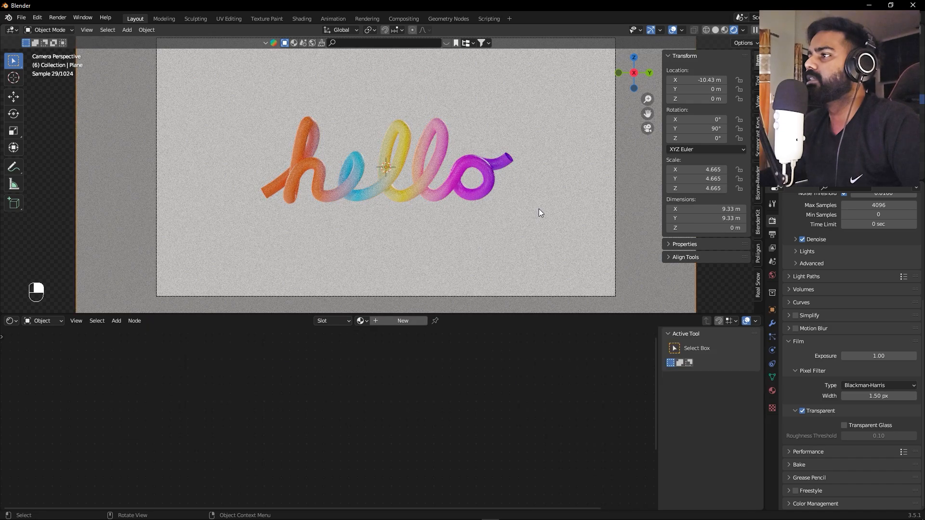
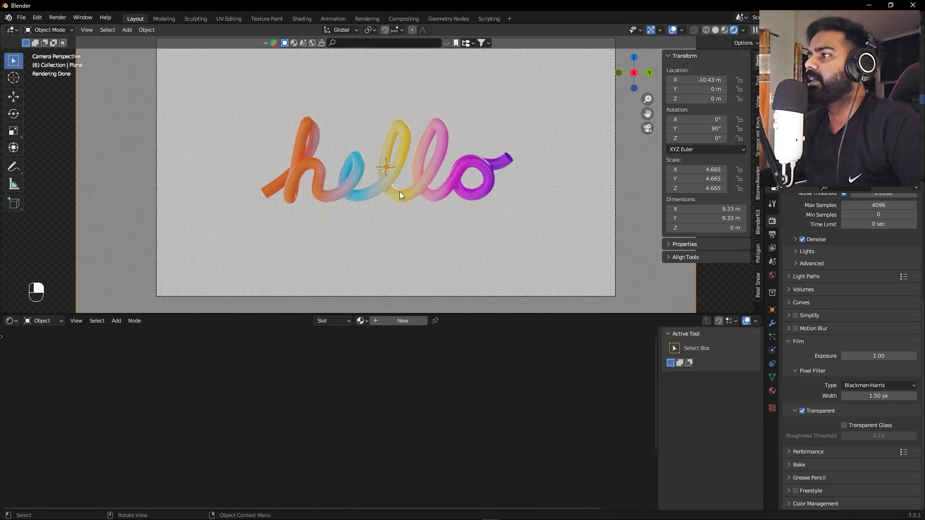
click(309, 169)
right_click(308, 167)
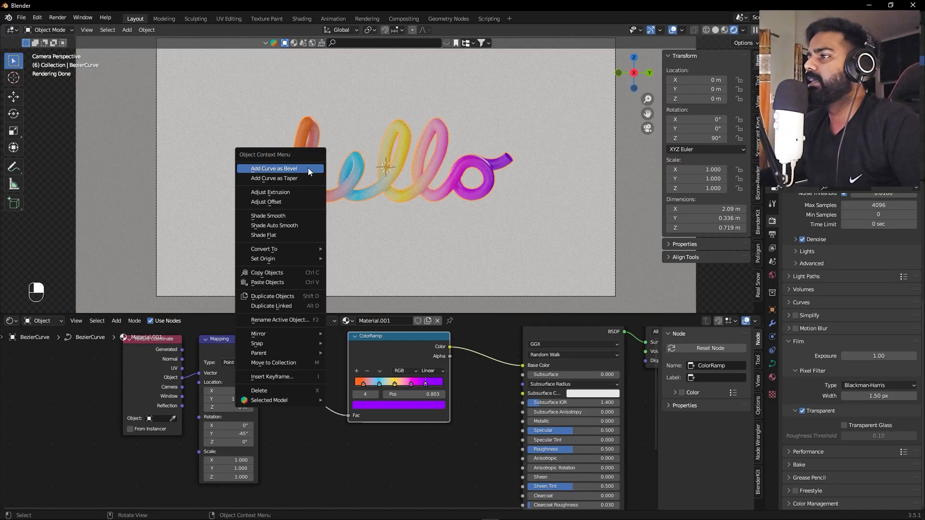
click(279, 215)
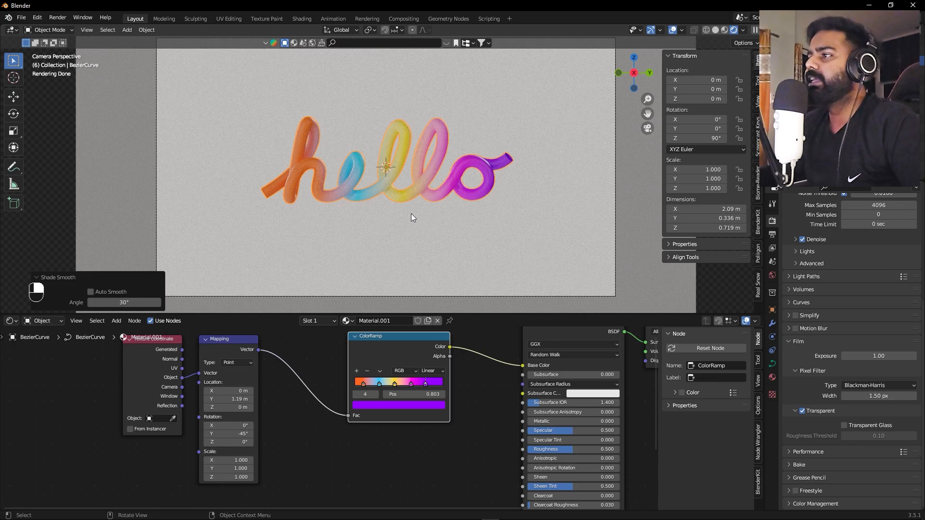
click(375, 221)
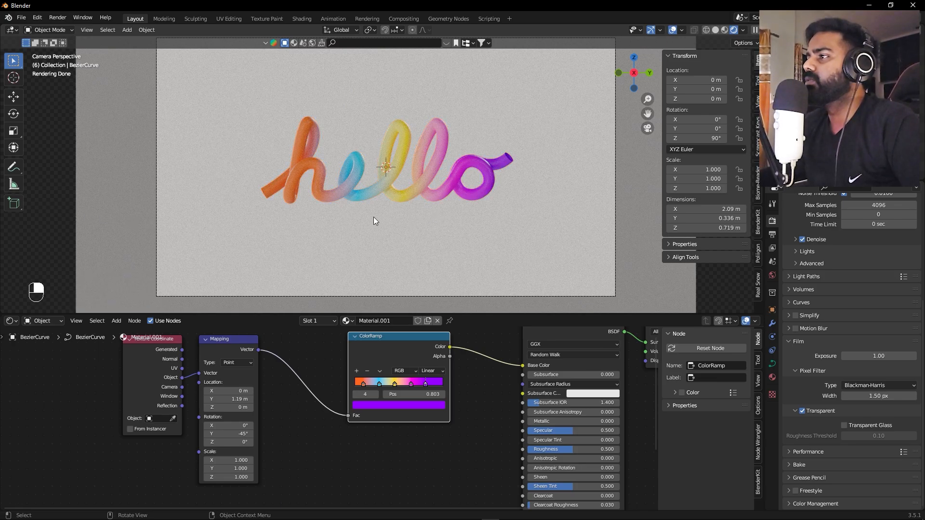
- Add an area light at the origin and scale it up by about 2.04
key(shift+a)
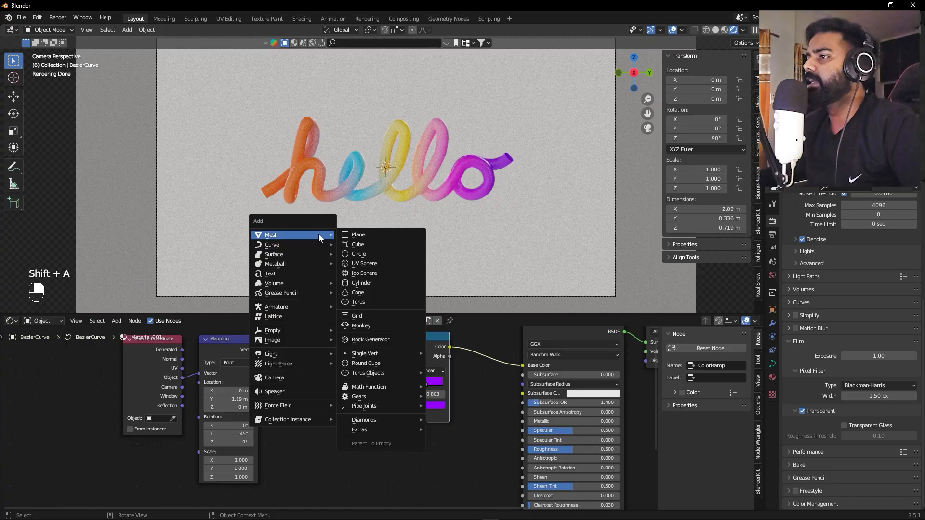
mouse_move(310, 351)
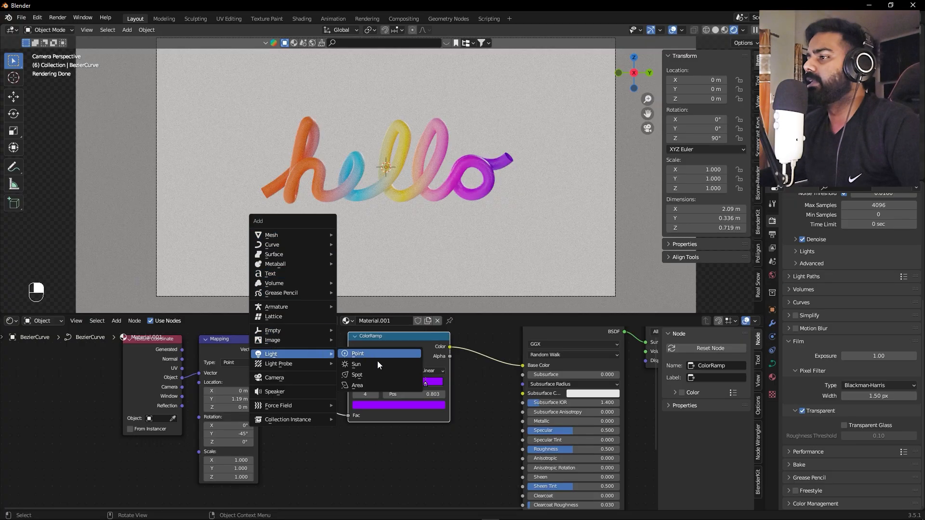
click(365, 385)
key(s)
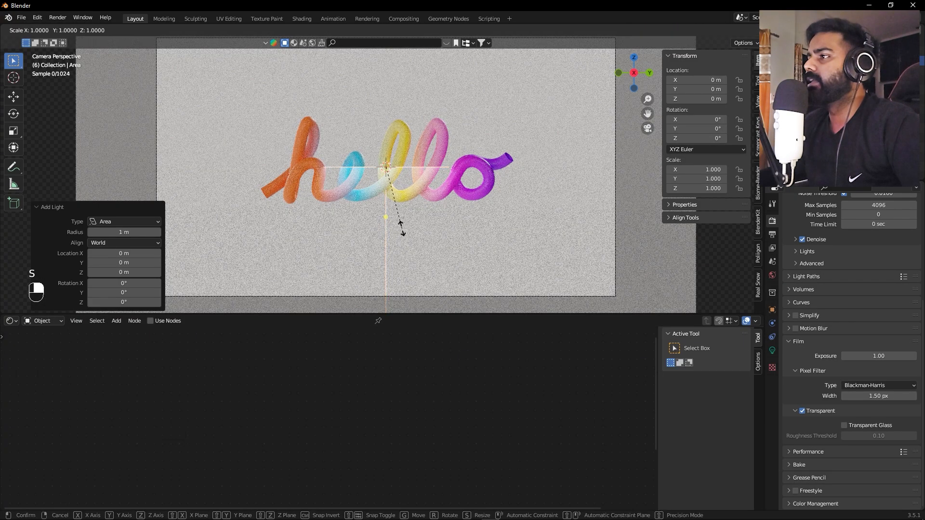
click(497, 241)
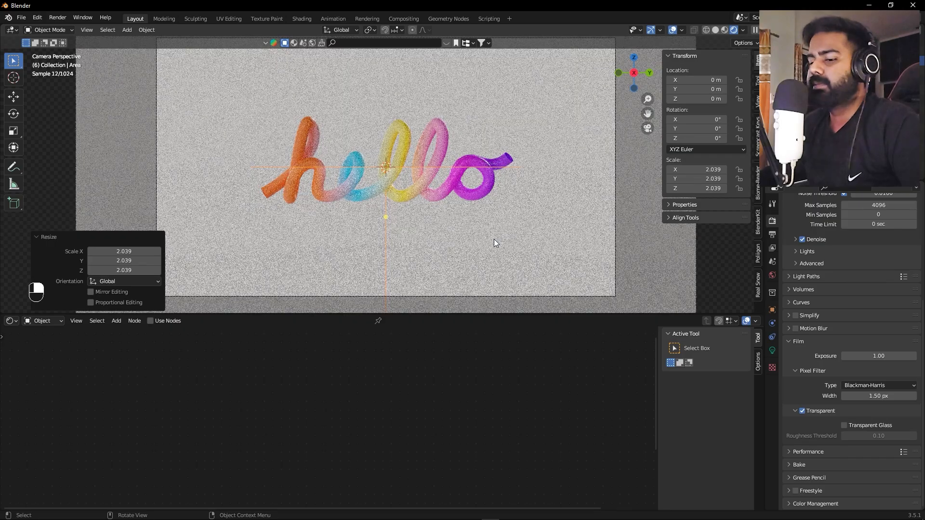
- Rotate the area light 90° about the global Y axis and then a further 180° so it faces away from the backdrop
key(r)
text(y)
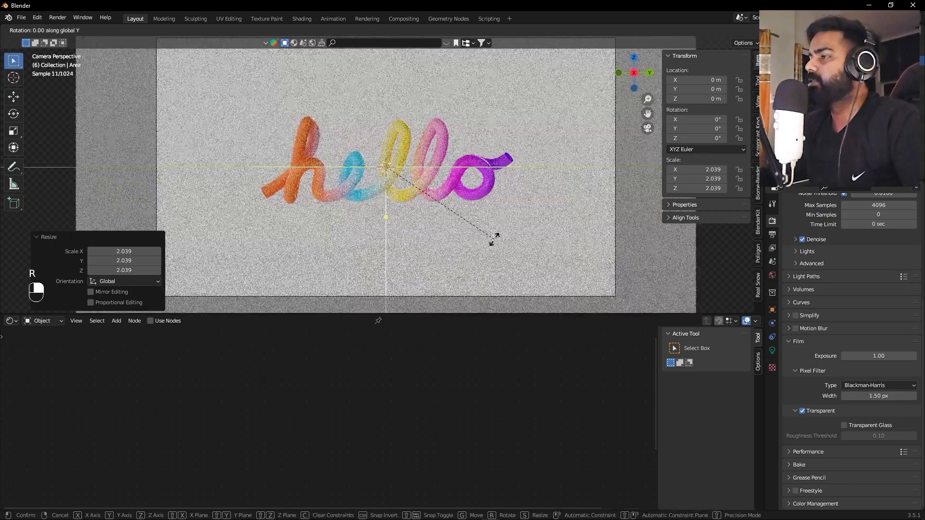
text(90)
key(Return)
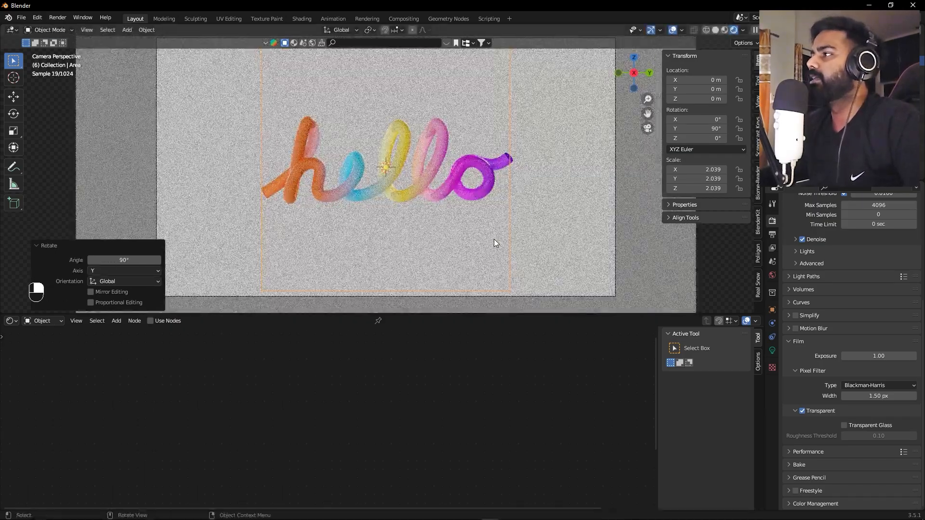
key(KP_0)
middle_drag(494, 239, 562, 247)
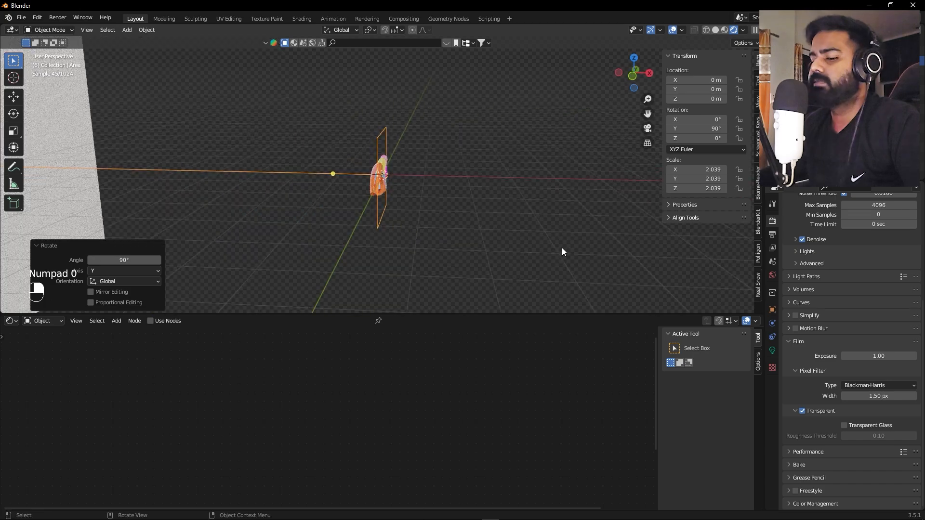
key(r)
text(y)
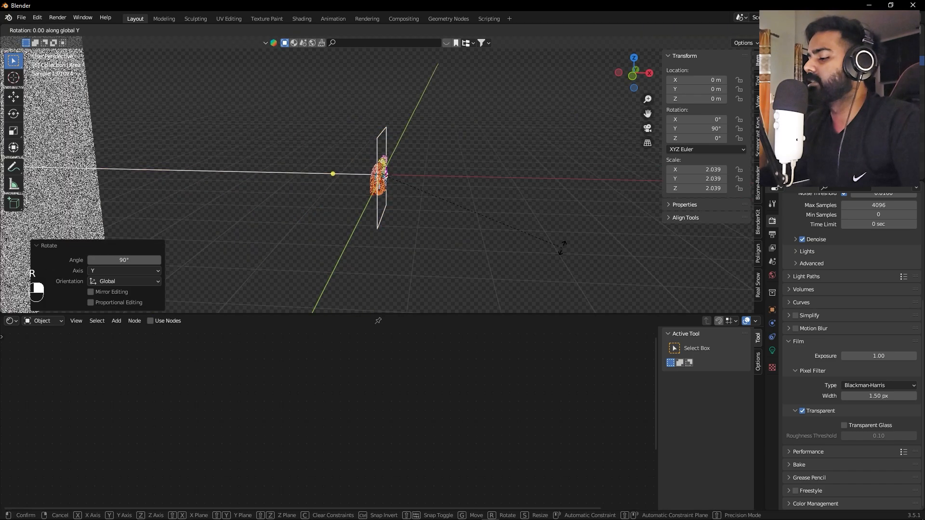
text(180)
key(Return)
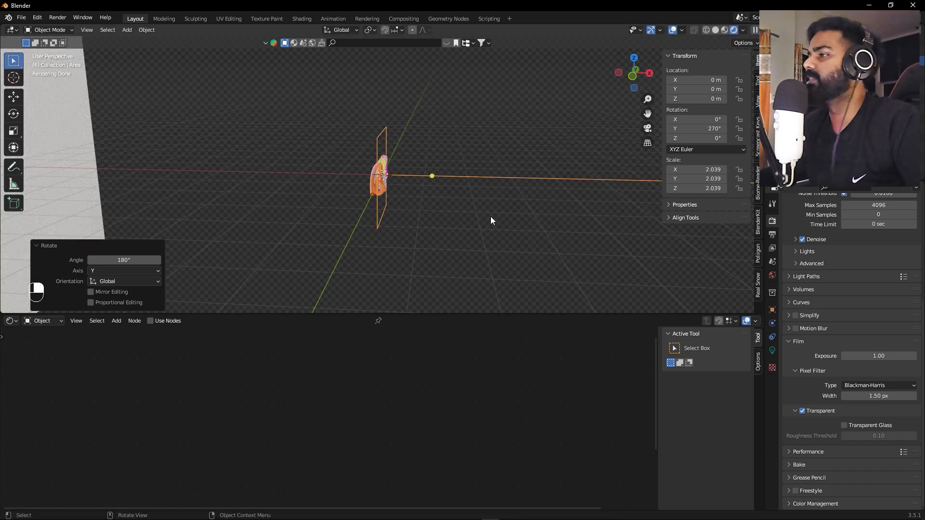
- Move the area light about -2.41 m along X, behind the lettering, and scale it up by about 1.35
key(g)
key(x)
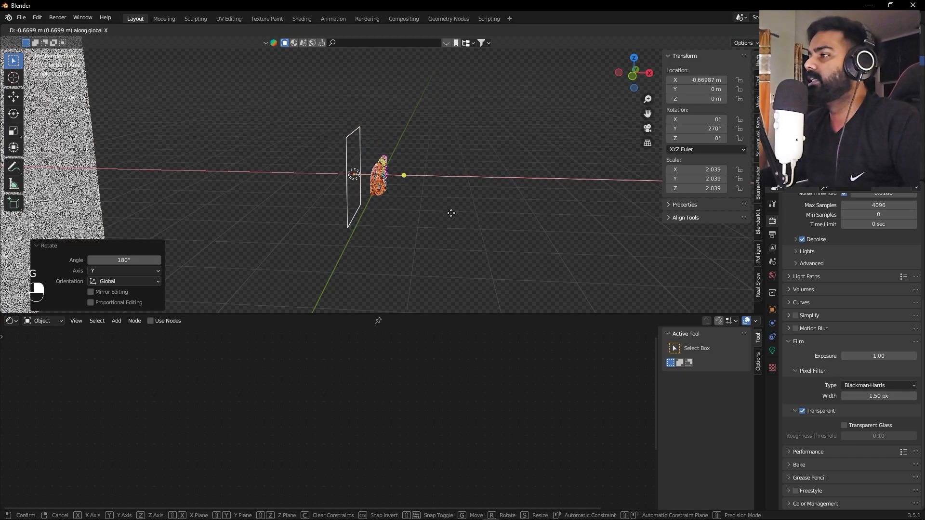
click(393, 208)
alt+drag(433, 210, 466, 209)
key(KP_0)
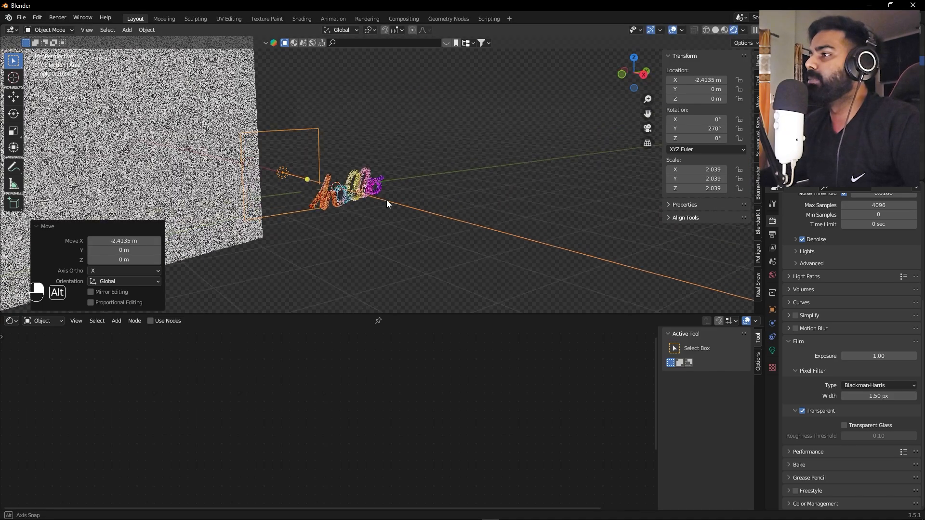
key(s)
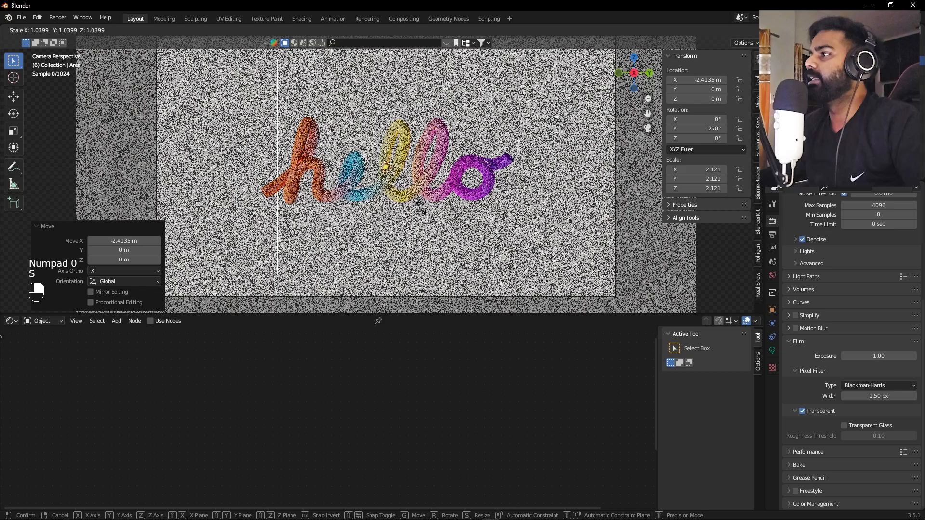
click(433, 209)
shift+middle_drag(483, 230, 452, 221)
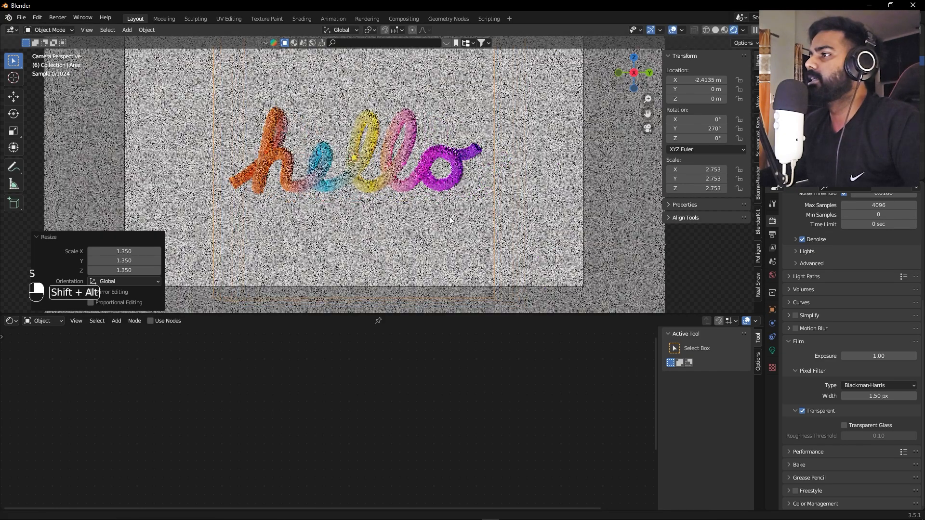
- Set the power of the area light behind the lettering to about 165.2 W
click(772, 350)
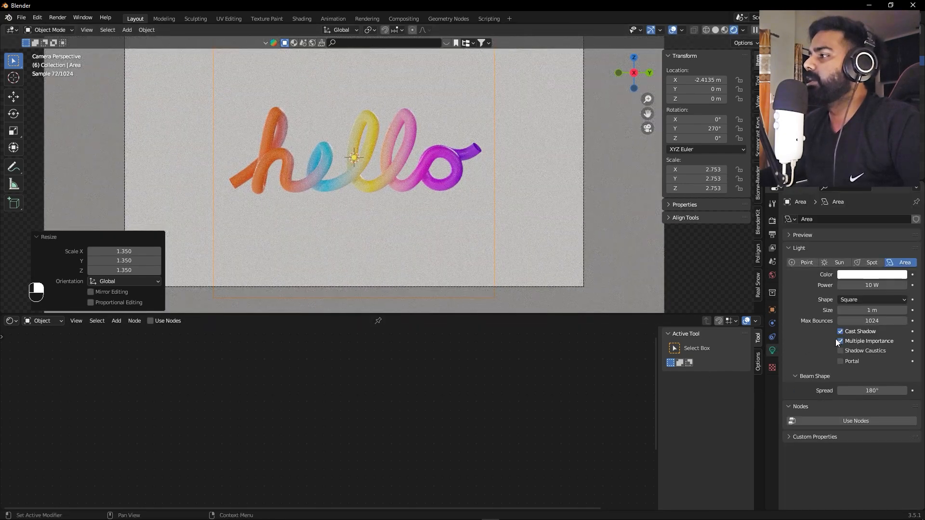
drag(862, 284, 901, 285)
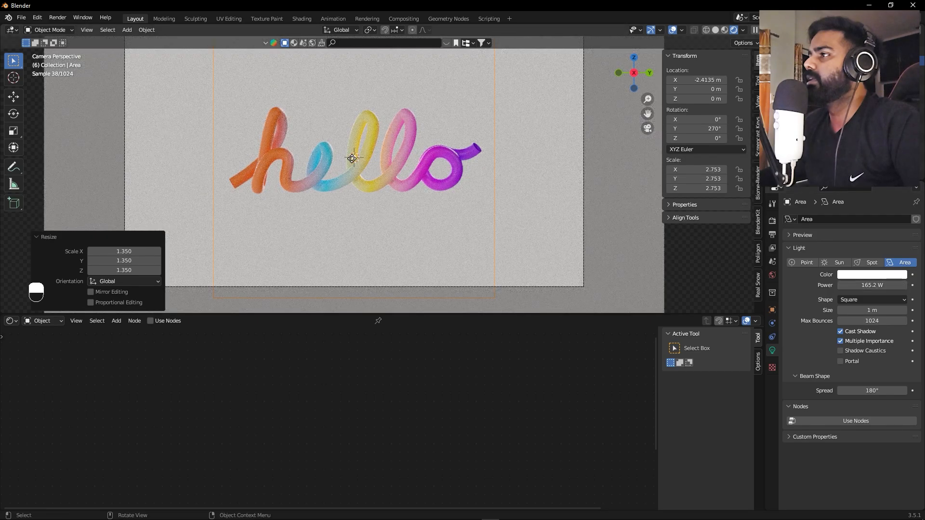
scroll(360, 157, up, 3)
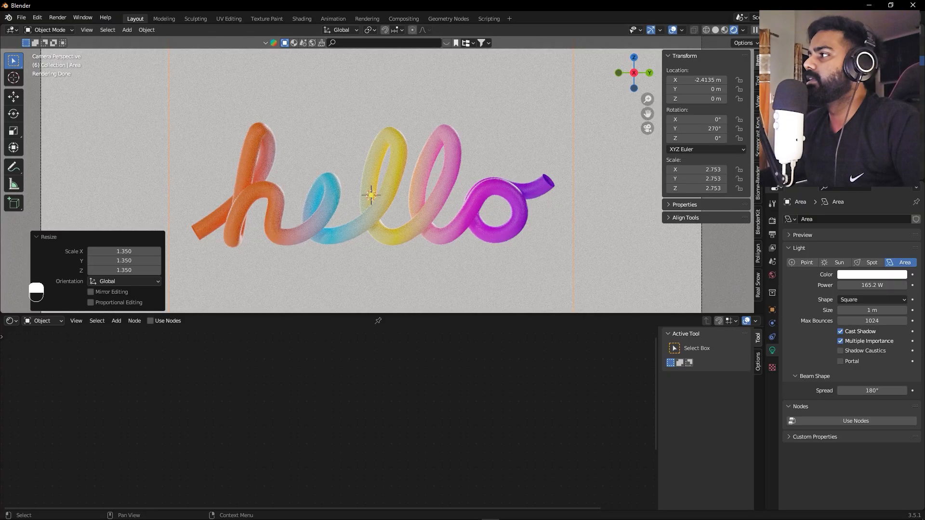
- Hide and show the area light again to compare its effect on the lettering
click(904, 61)
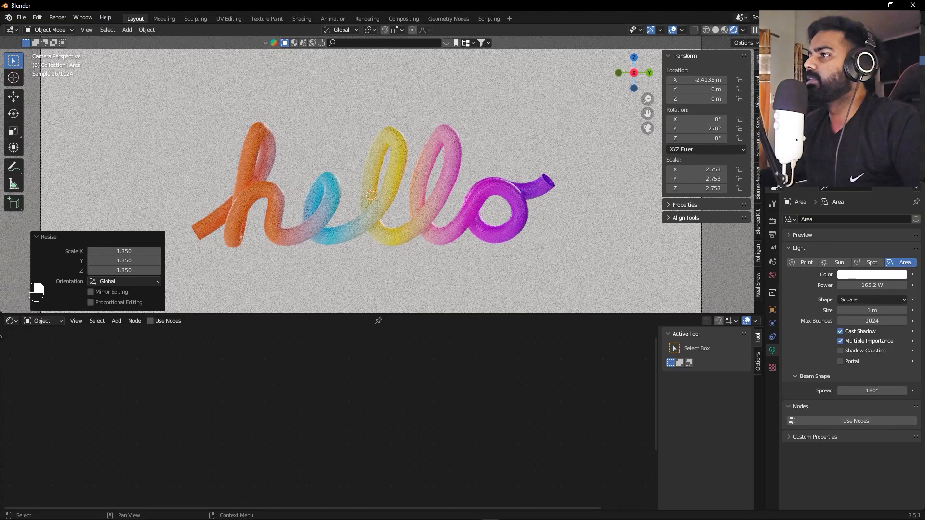
click(904, 61)
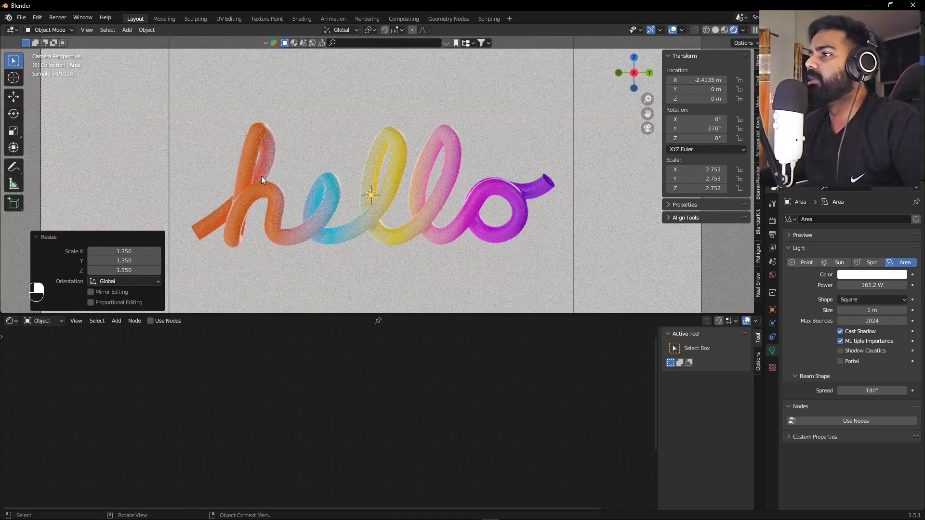
scroll(561, 238, down, 2)
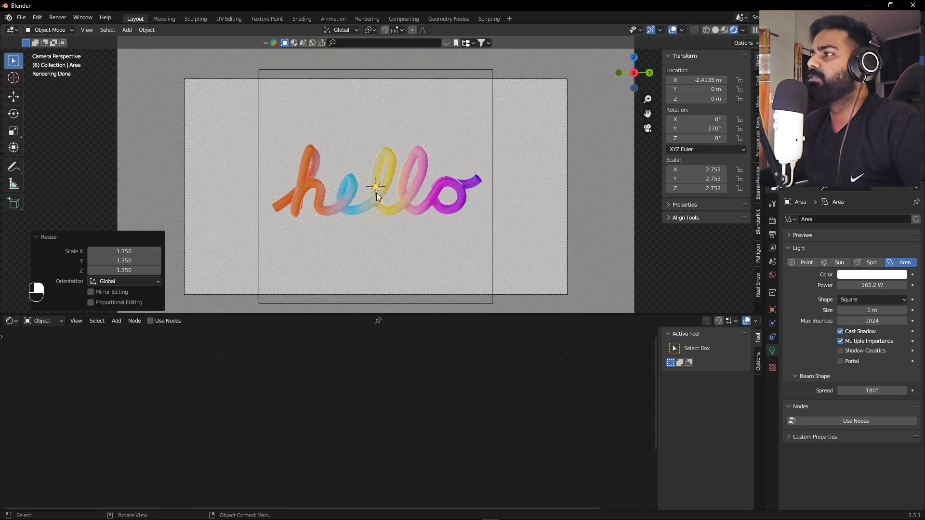
- Add a second area light and raise it about 1.14 m along Z above the lettering
key(shift+a)
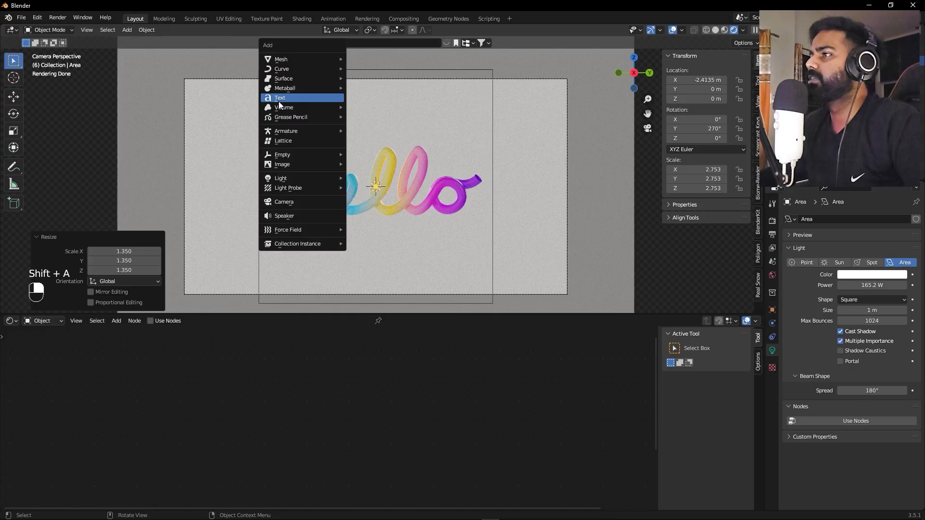
mouse_move(311, 178)
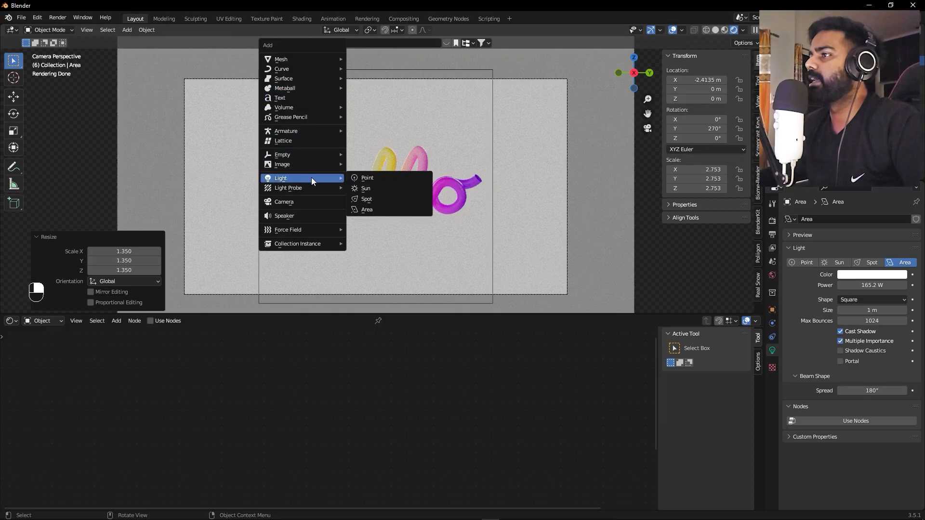
click(383, 208)
key(ctrl+z)
key(g)
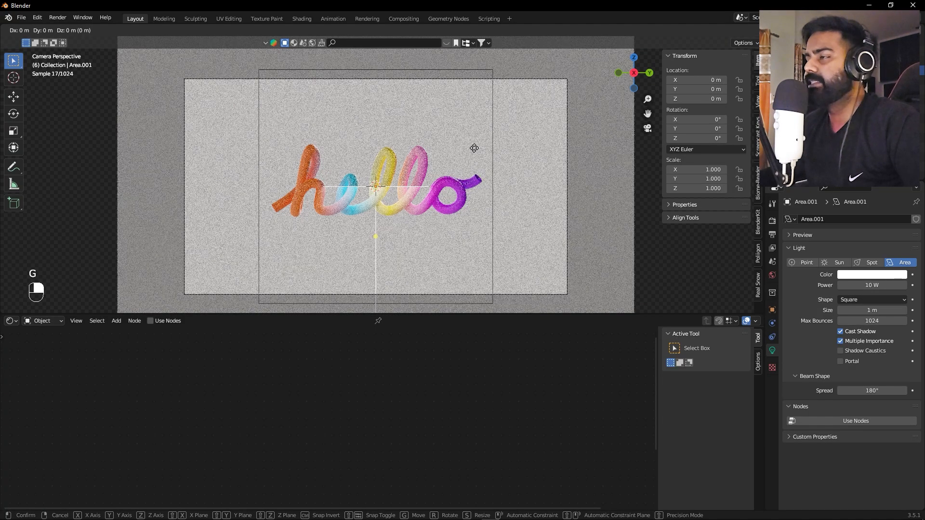
key(z)
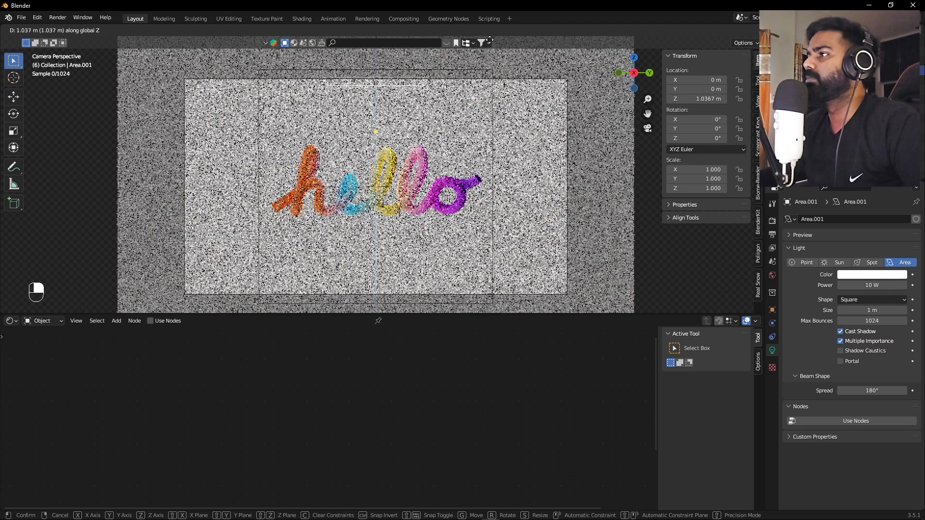
click(491, 308)
- Scale the upper area light by about 2.86, set its power to about 27.4 W and deselect it
key(s)
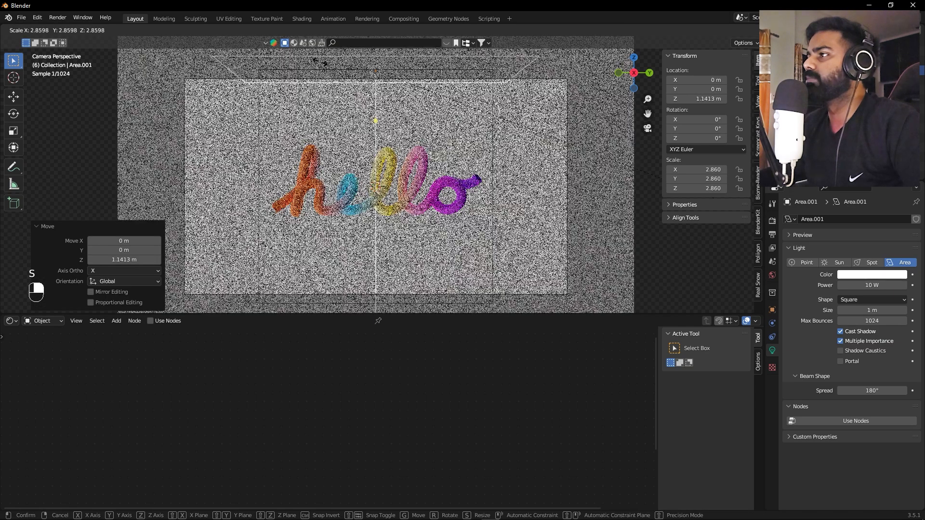
click(482, 410)
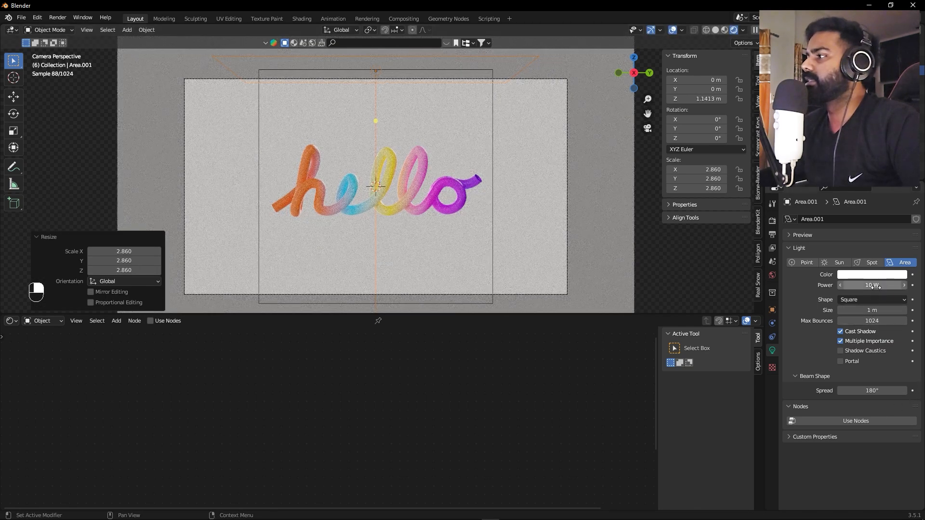
drag(867, 286, 893, 285)
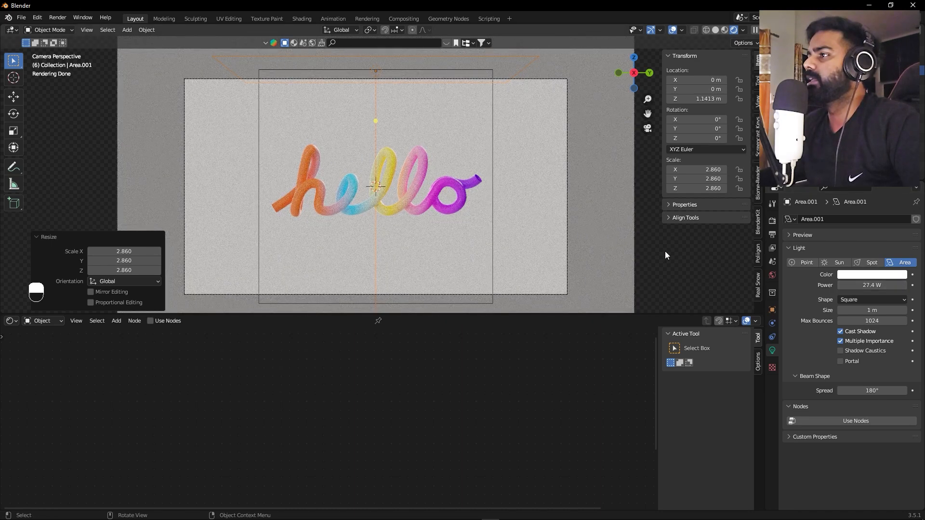
click(240, 218)
- Add a third area light and rotate it 180° about the global Y axis so it points upward
key(shift+a)
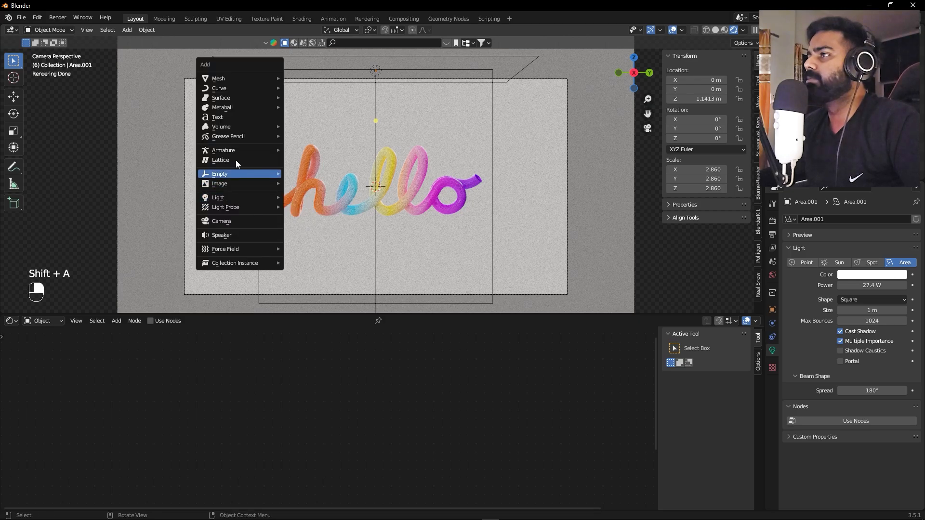
mouse_move(238, 199)
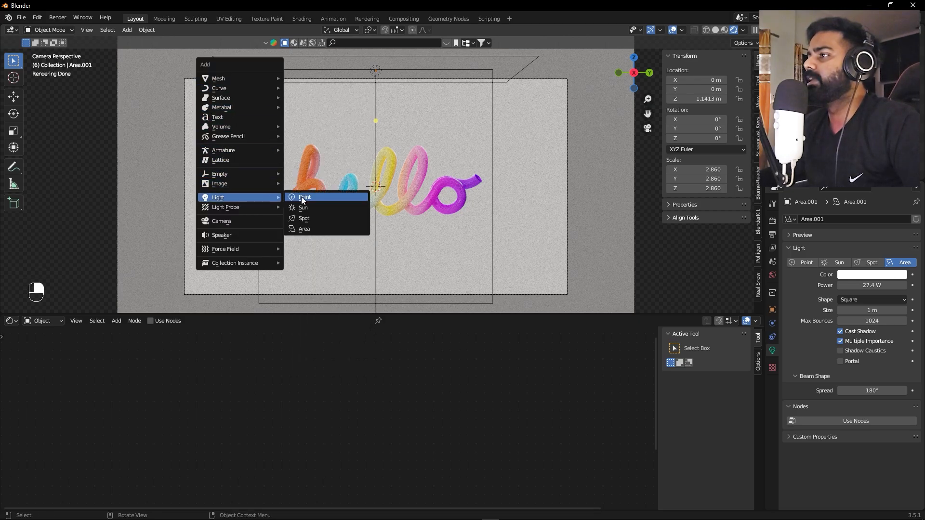
click(311, 229)
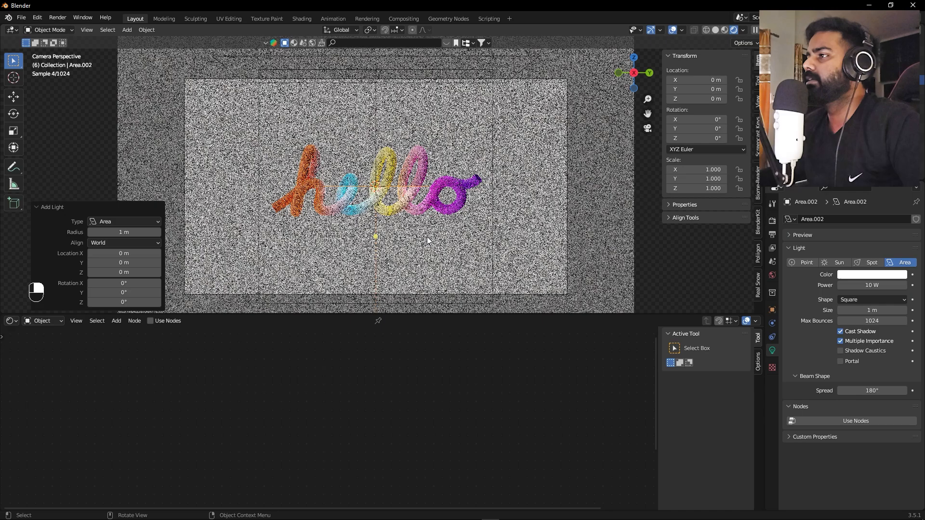
key(r)
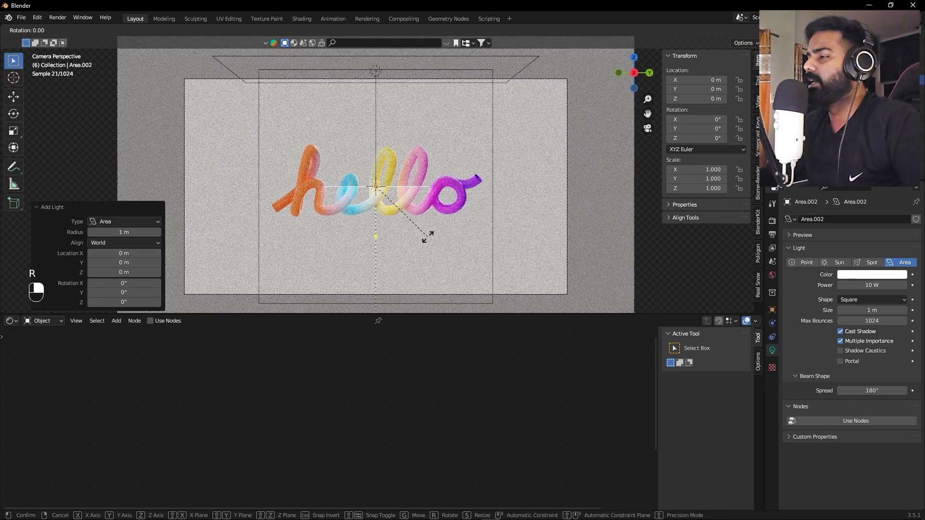
key(x)
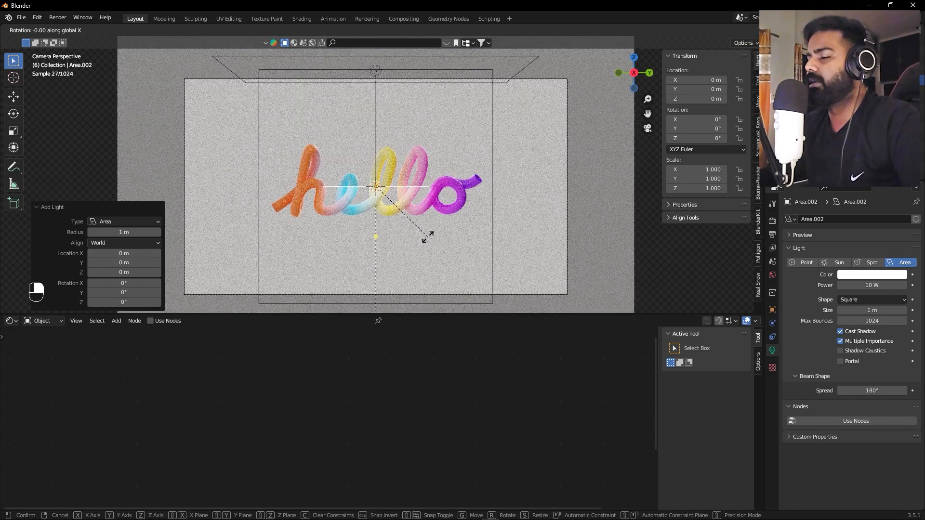
text(y180)
key(Return)
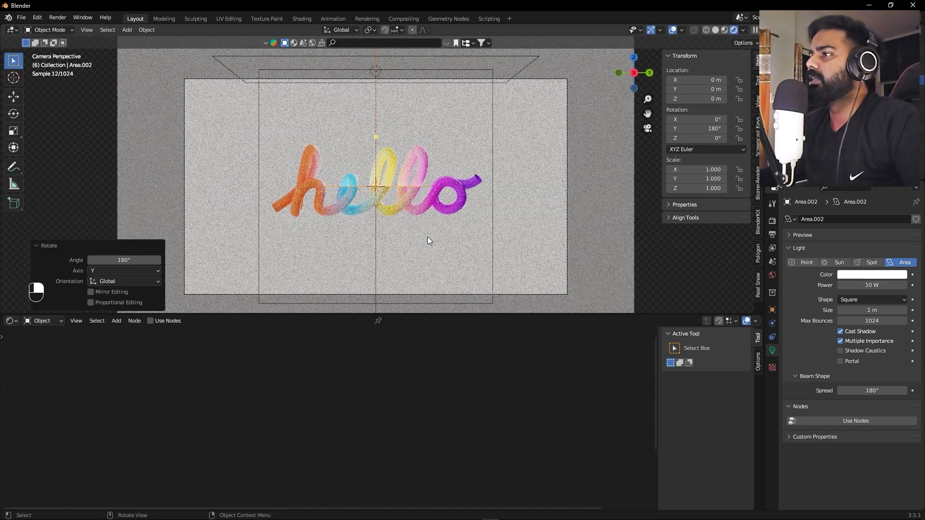
- Lower the third area light about 0.66 m along Z below the lettering and scale it by about 3.01
key(g)
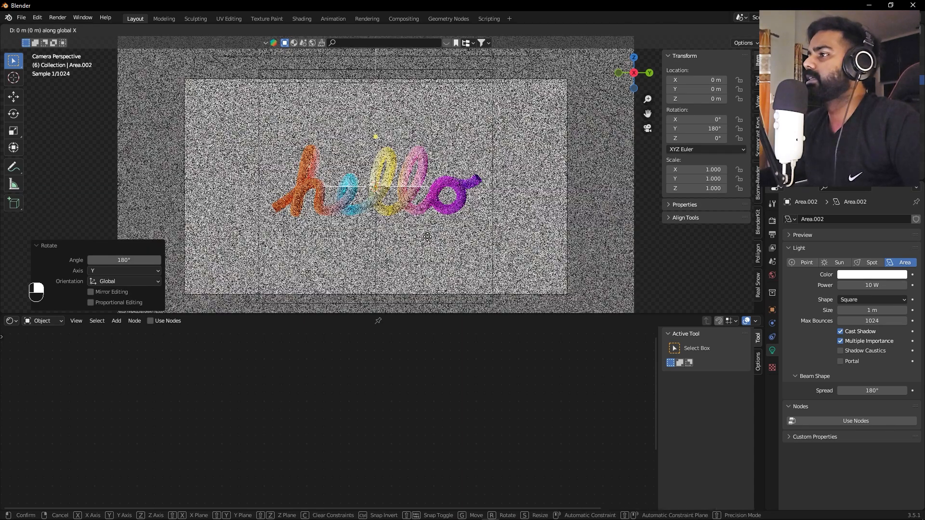
key(z)
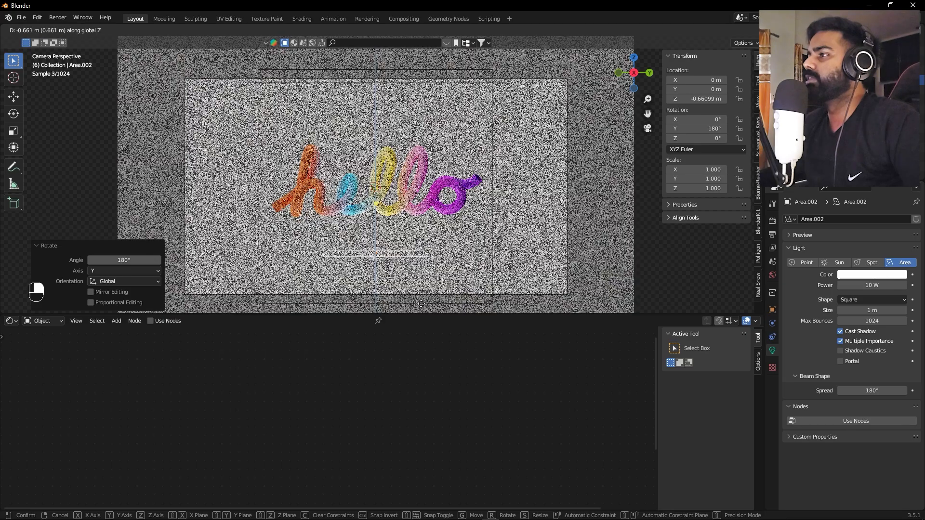
click(420, 303)
key(s)
click(569, 261)
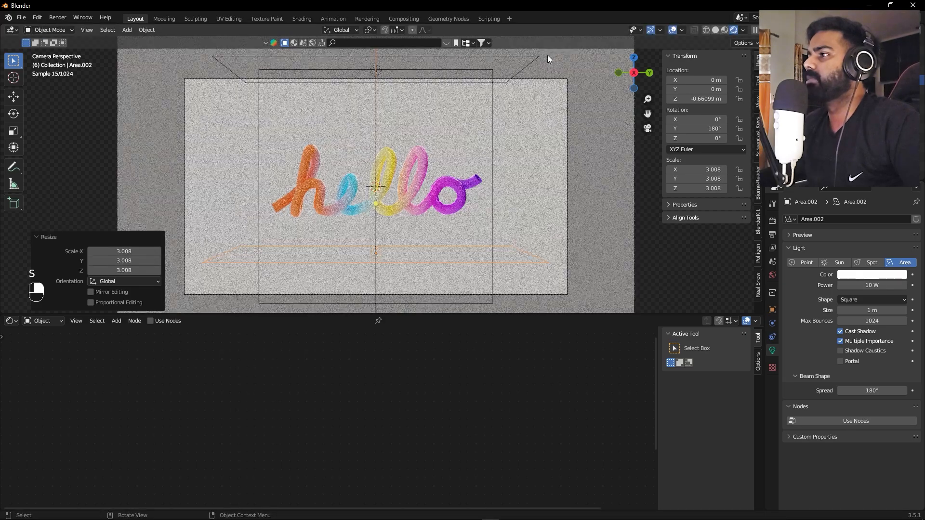
- Set the lower area light's power to about 17.9 W and check the lettering's illumination
drag(884, 295, 905, 294)
scroll(393, 265, up, 3)
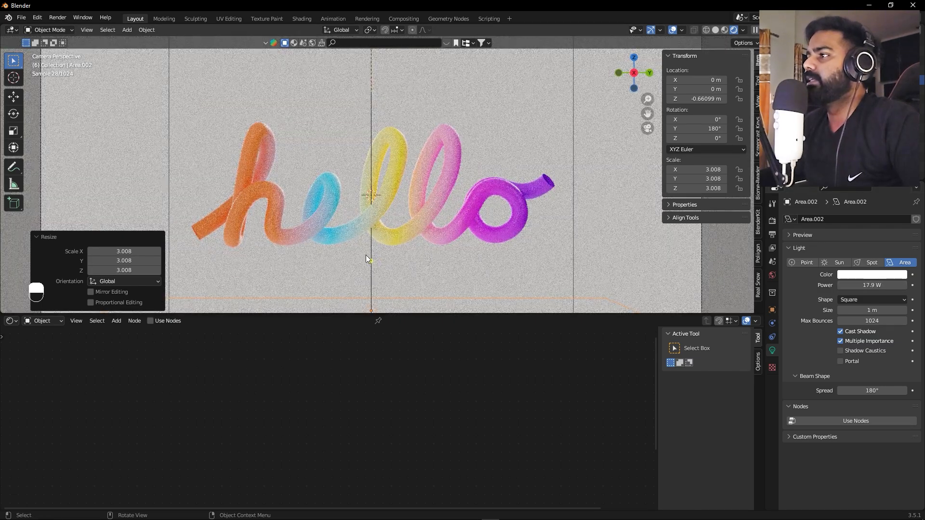
scroll(408, 188, down, 3)
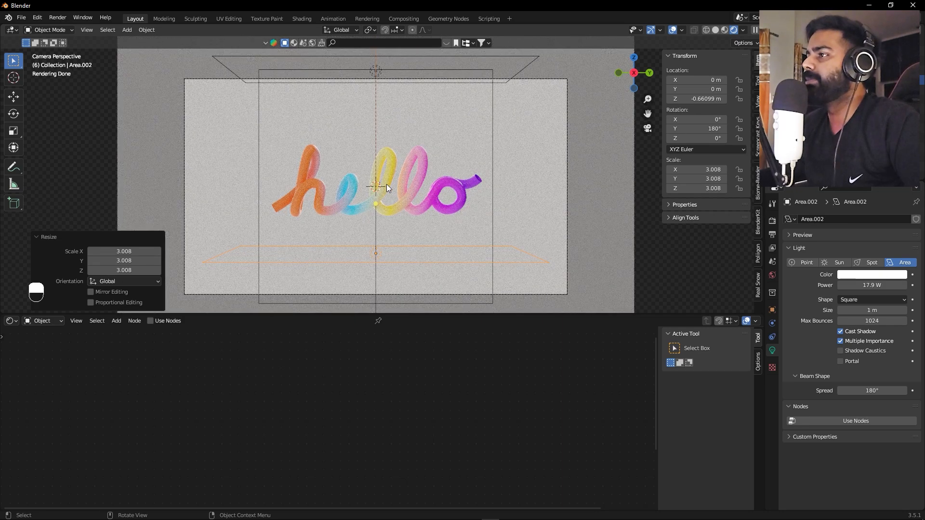
- Select the hello lettering curve in solid shading and expand its bevel's Start & End Mapping settings, keeping the End factor at 1
click(319, 186)
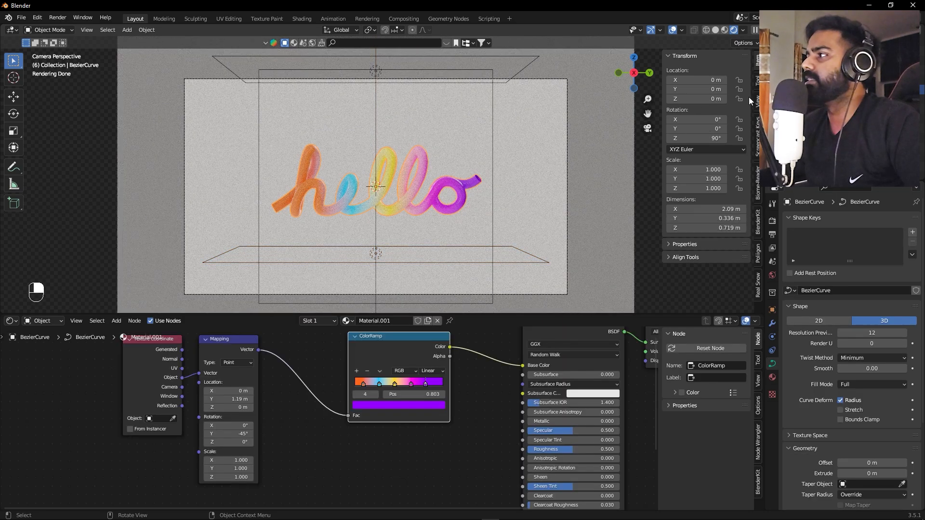
click(716, 30)
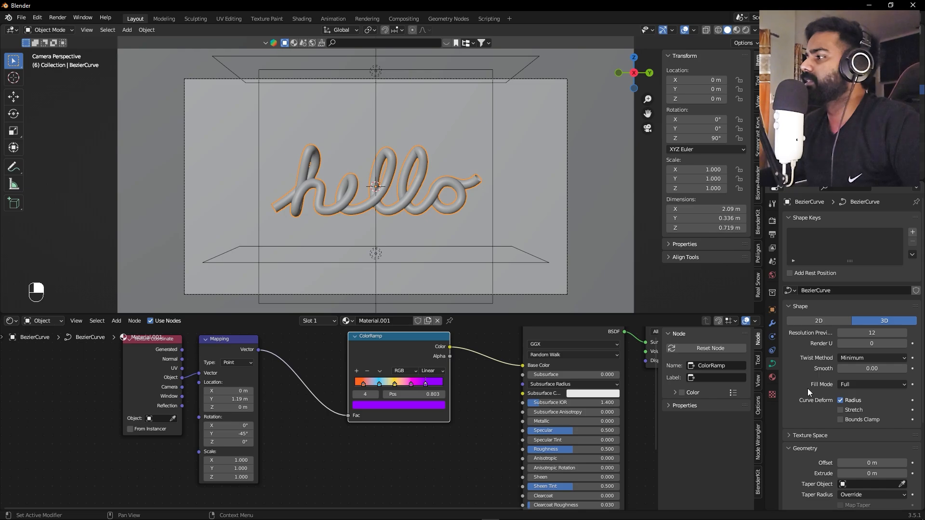
scroll(804, 390, down, 6)
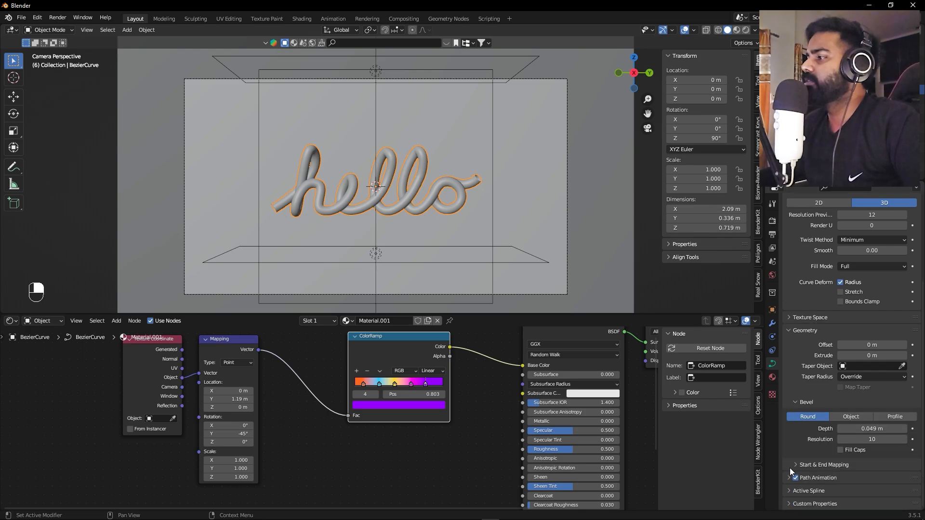
click(794, 465)
scroll(798, 466, down, 2)
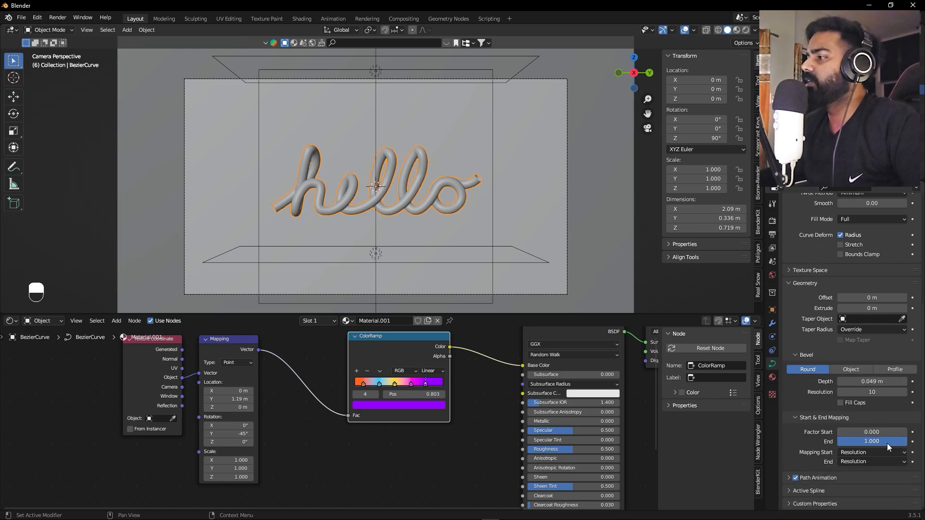
mouse_move(892, 441)
mouse_down()
mouse_move(829, 441)
mouse_move(892, 442)
mouse_up()
click(872, 442)
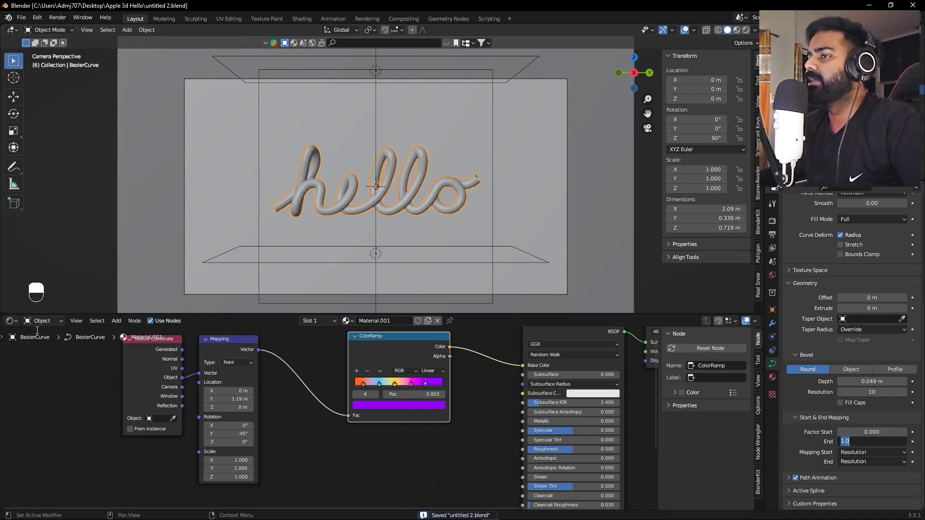
key(Return)
- Replace the shader editor with a Timeline and keyframe the bevel mapping's End factor at 0 on frame 1
click(11, 320)
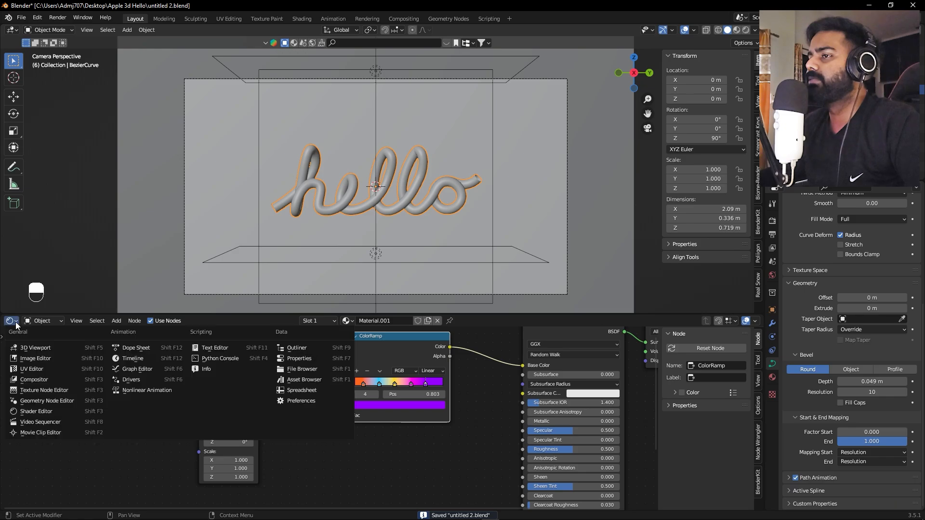
click(133, 359)
drag(25, 336, 27, 338)
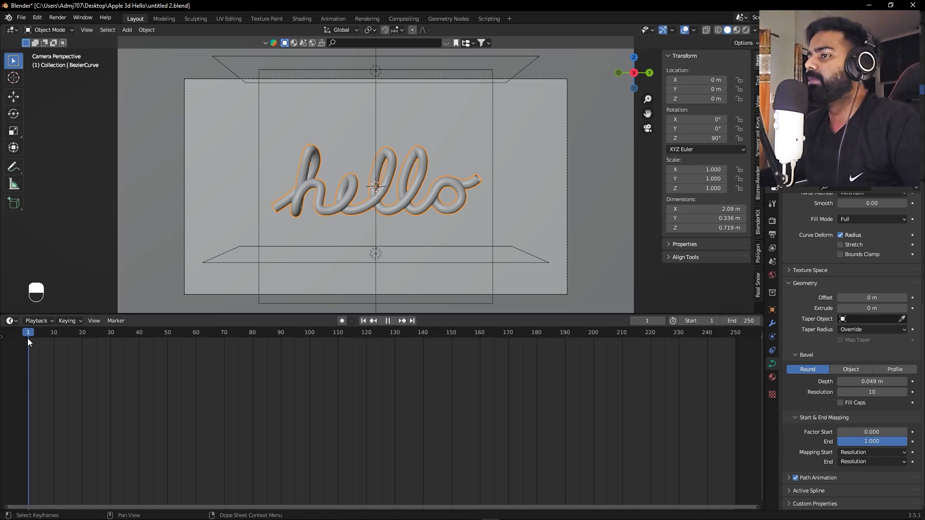
key(space)
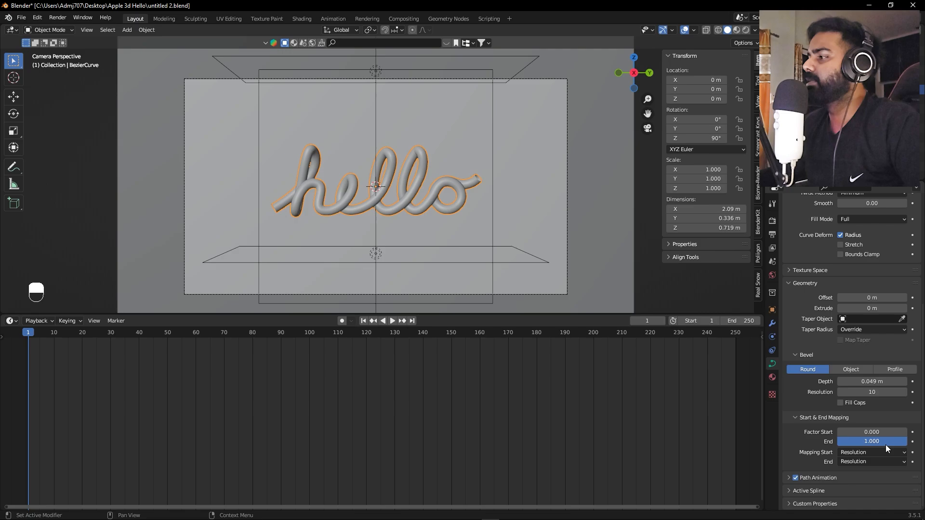
drag(886, 445, 815, 444)
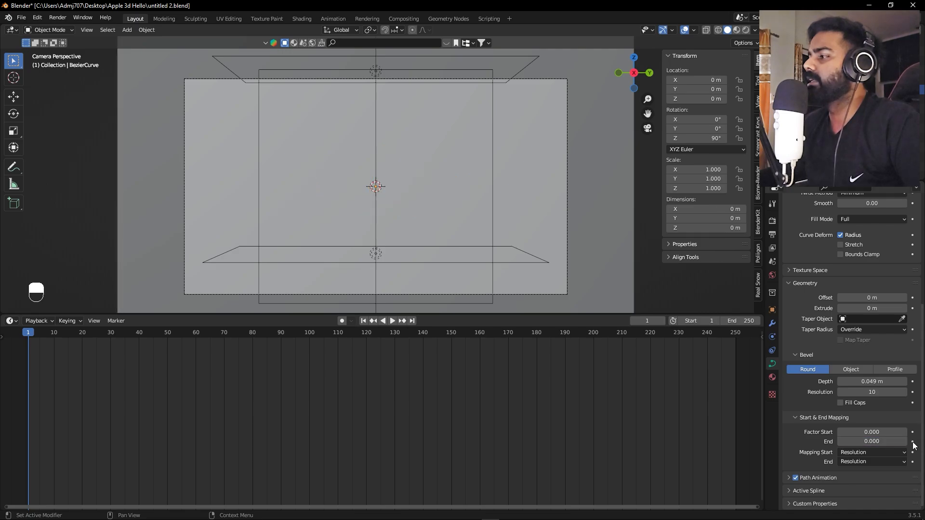
click(913, 442)
- Keyframe the bevel mapping's End factor at 1 on frame 60
drag(66, 337, 195, 345)
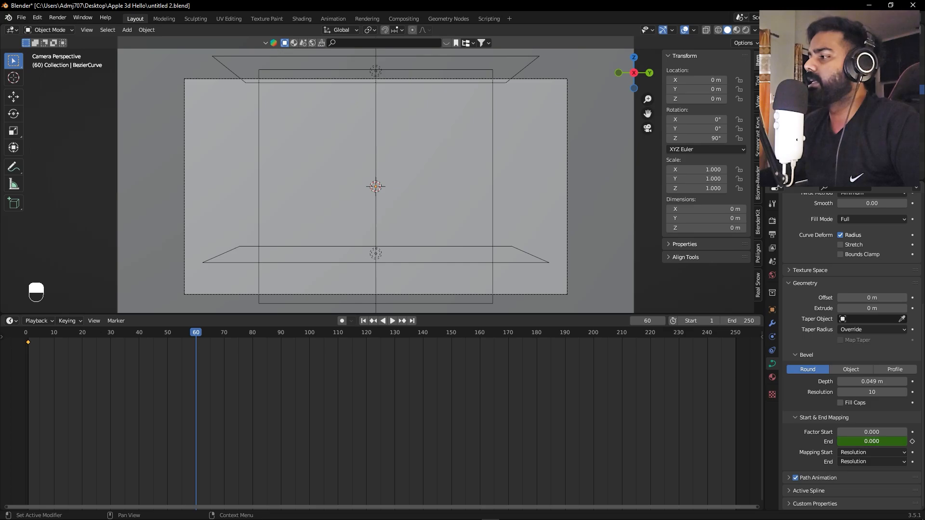
drag(843, 442, 909, 442)
click(912, 442)
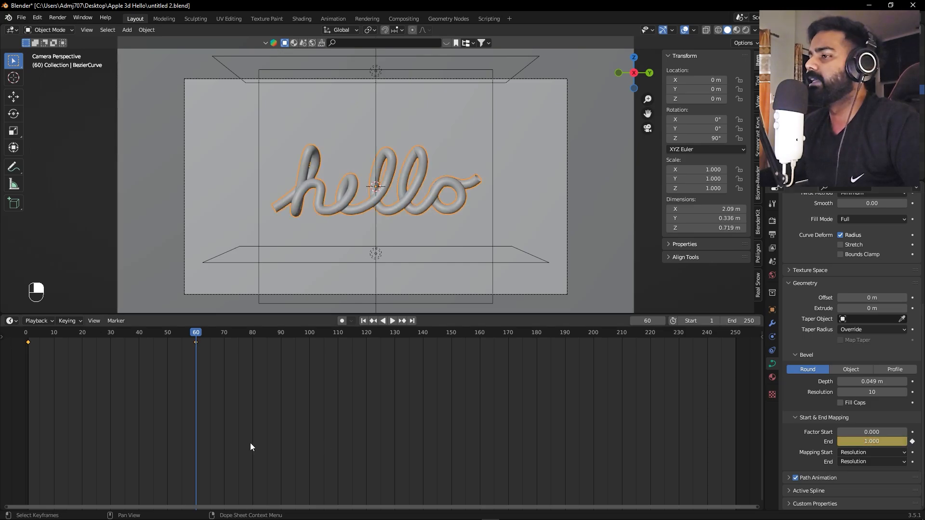
- Set both End factor keyframes to Bezier interpolation and play the writing animation from the first frame
drag(229, 400, 10, 335)
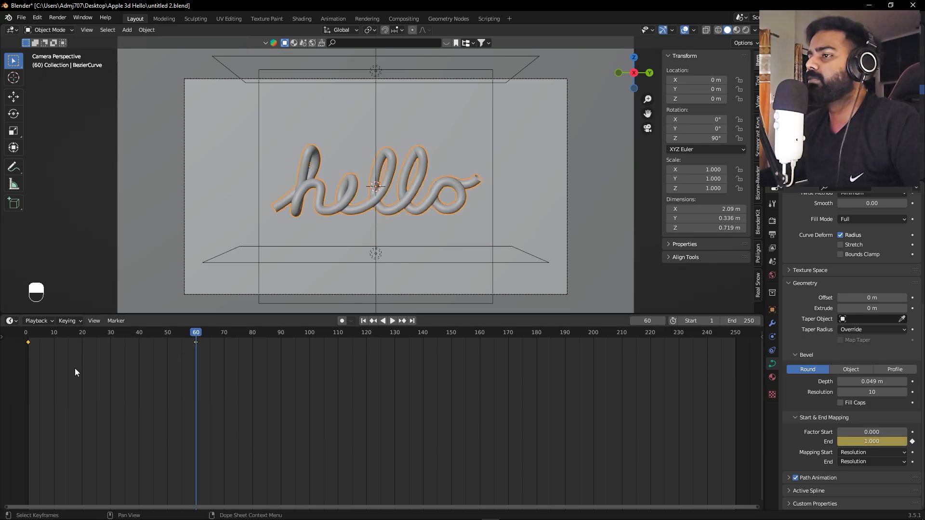
key(t)
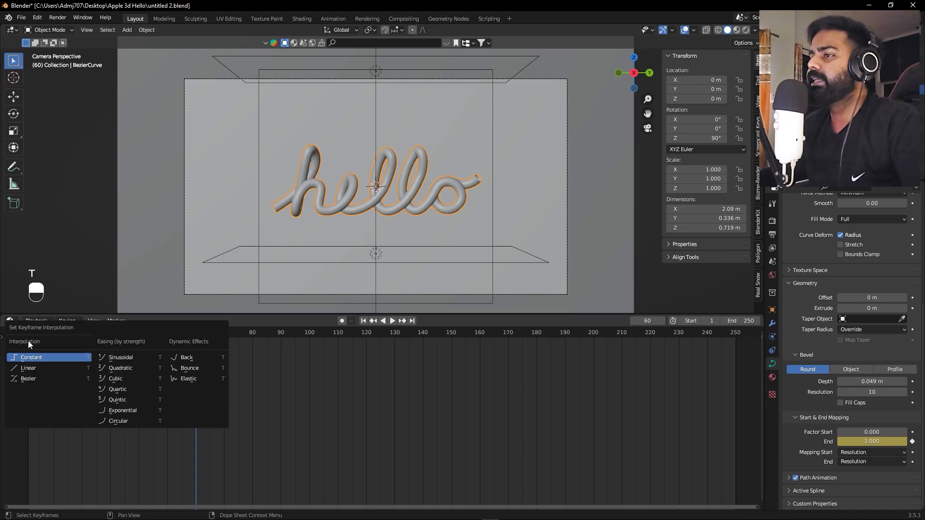
click(35, 380)
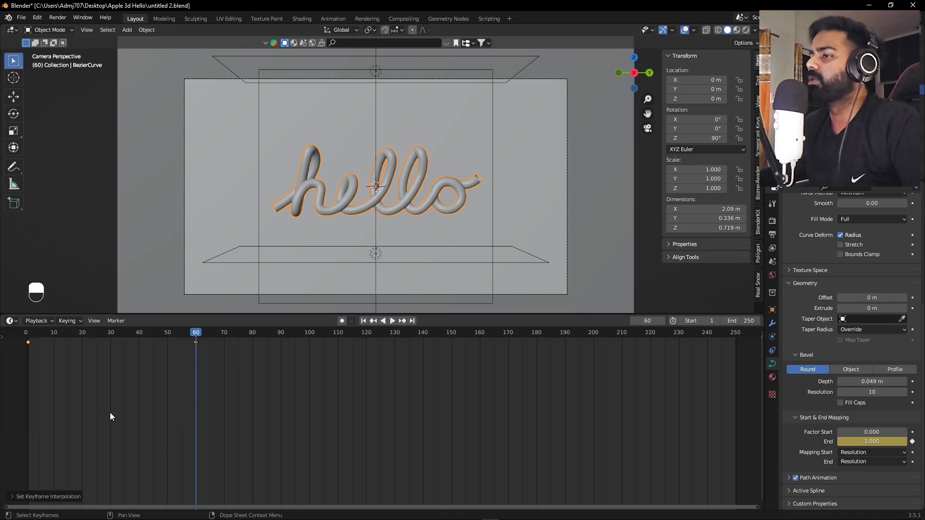
click(110, 412)
click(363, 320)
key(space)
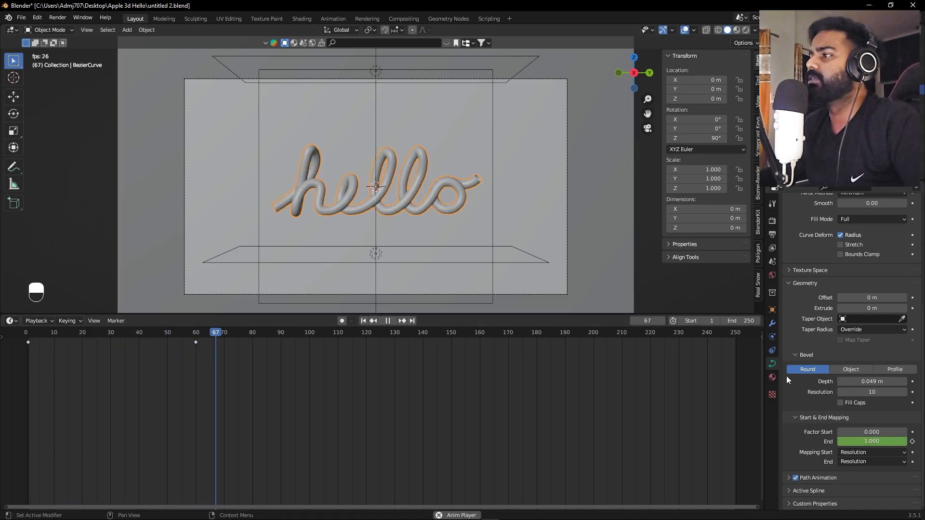
key(space)
- Go to frame 13 and enable Fill Caps to close the open ends of the lettering tube
drag(171, 338, 62, 380)
scroll(348, 210, up, 3)
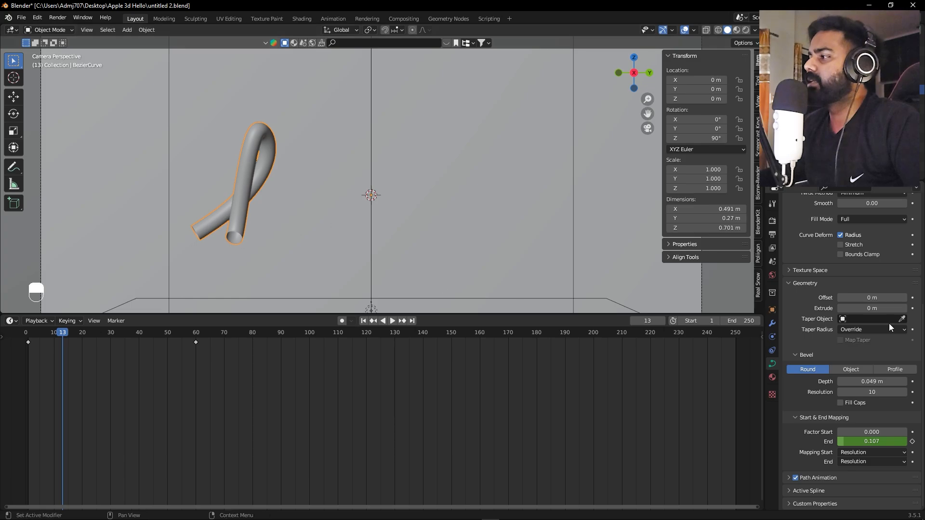
click(841, 403)
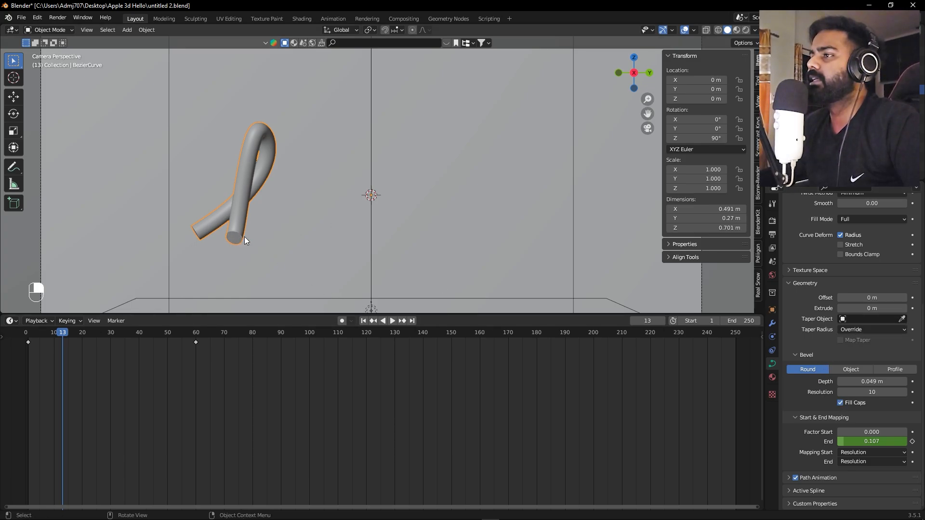
- Play the capped lettering animation, then preview it in rendered shading up to frame 59
key(space)
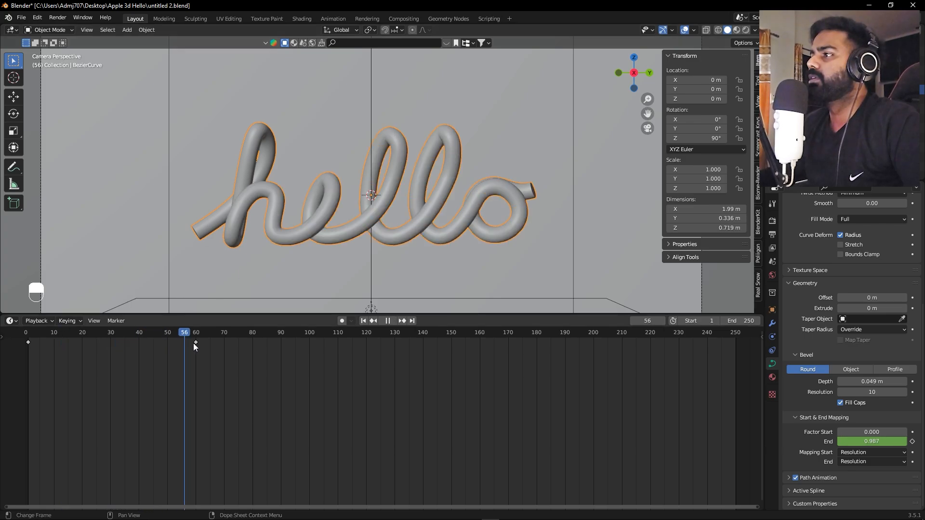
key(Escape)
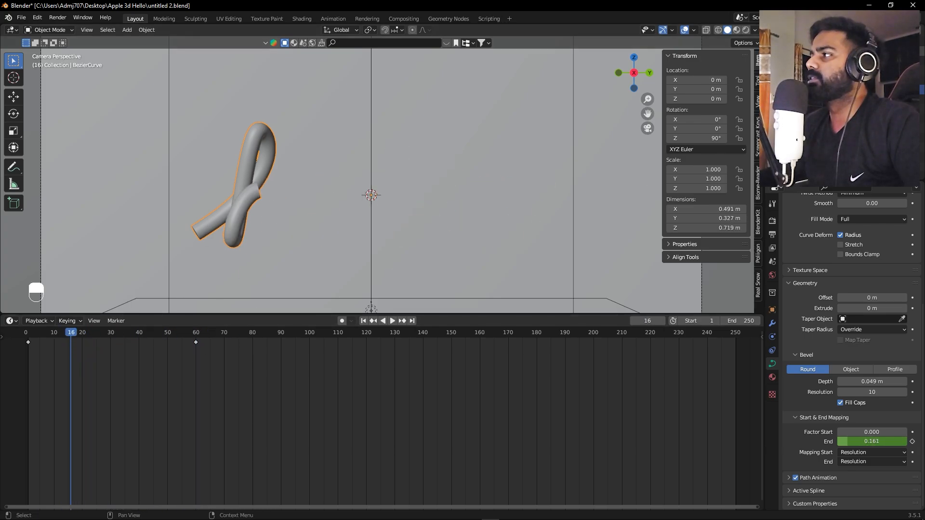
click(746, 30)
drag(103, 331, 193, 342)
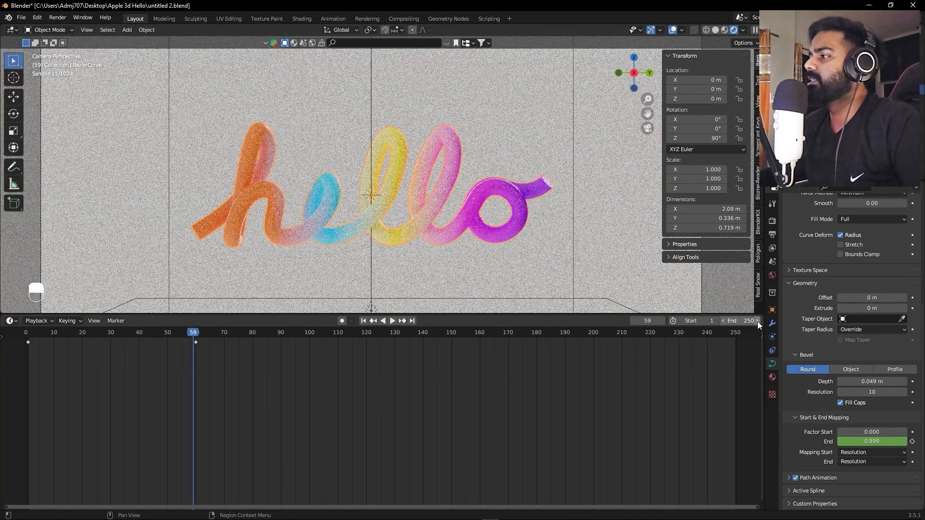
- Set the animation's end frame to 60
click(757, 322)
click(757, 322)
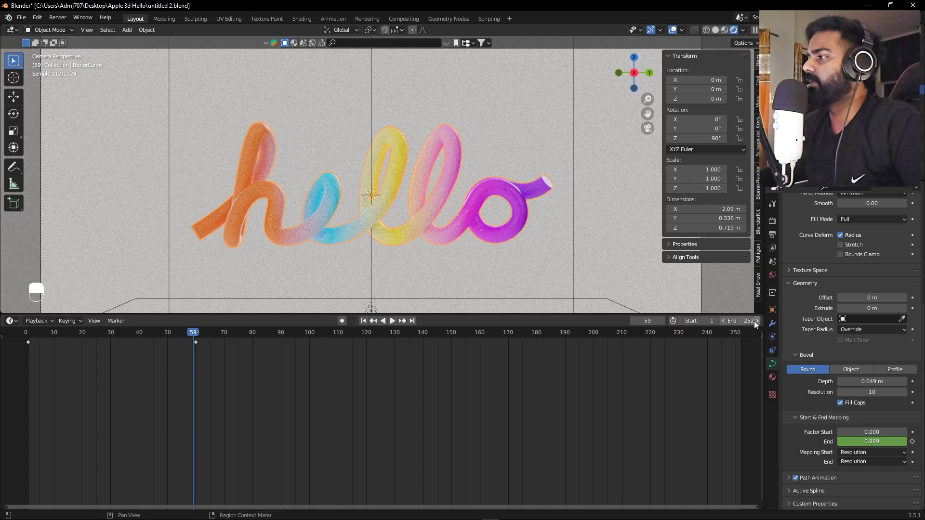
click(752, 321)
text(60)
key(Return)
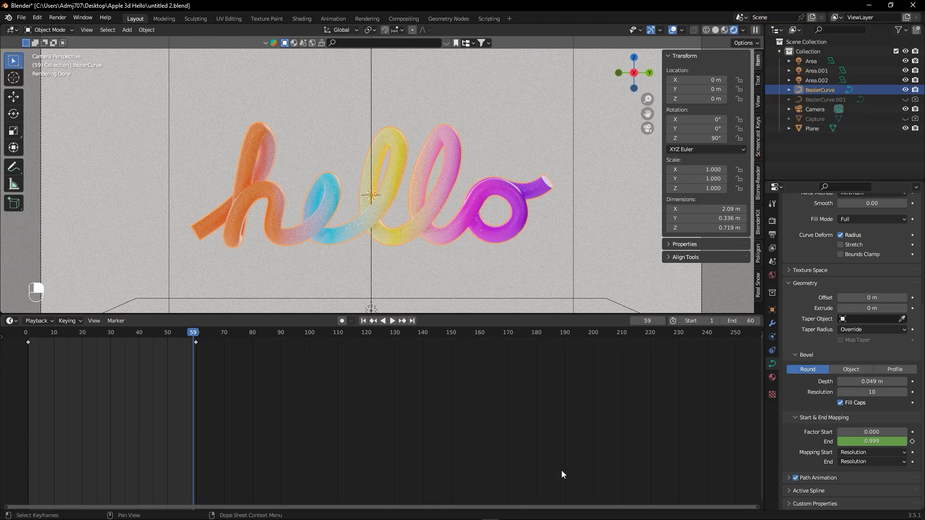
- Set the Cycles render's maximum samples to 32
click(770, 233)
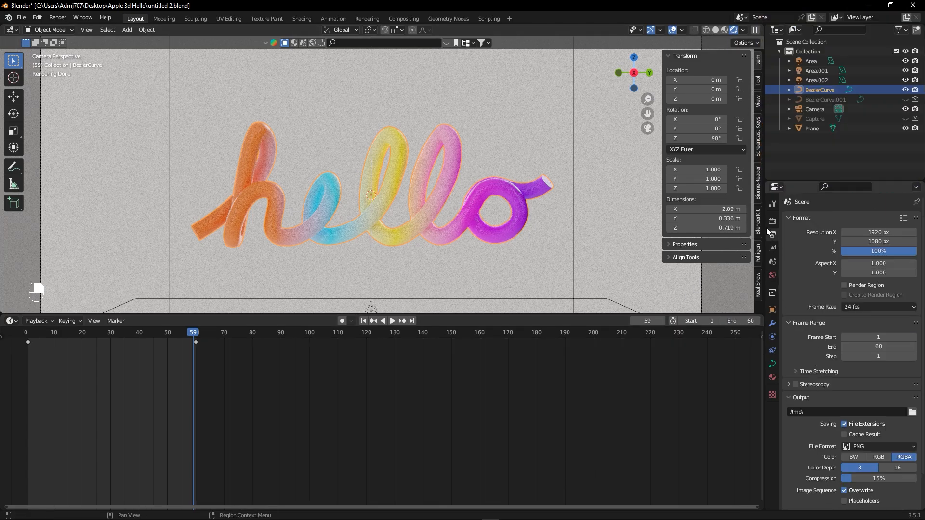
click(772, 222)
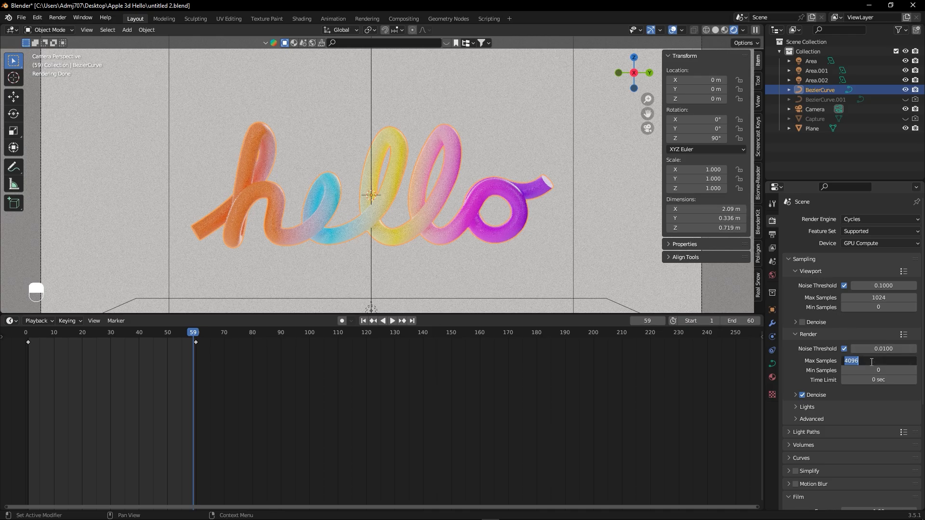
key(Return)
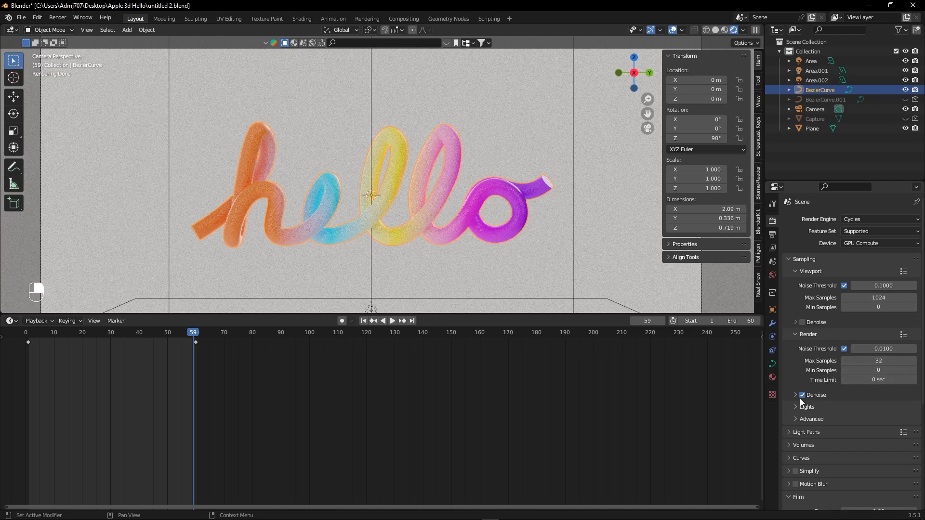
- Set the PNG output's compression to 0% and its color depth to 16 bits
click(774, 234)
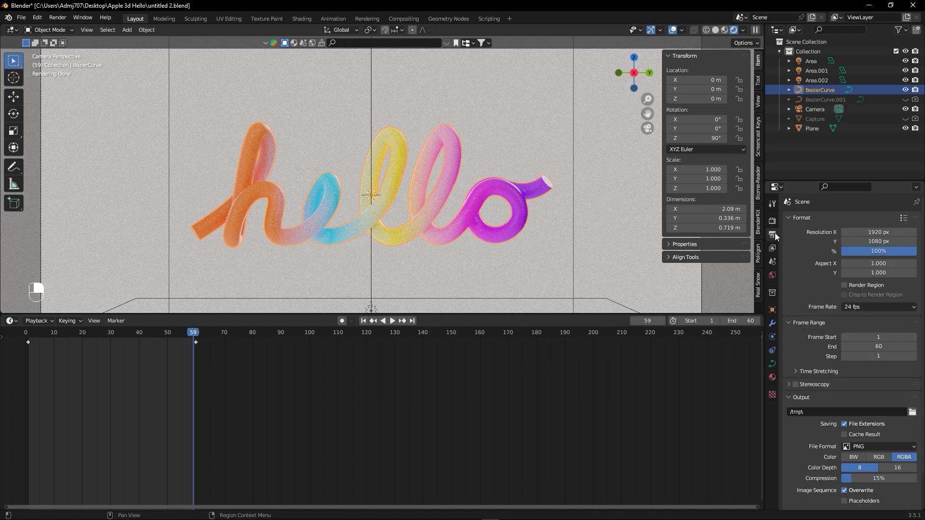
click(862, 307)
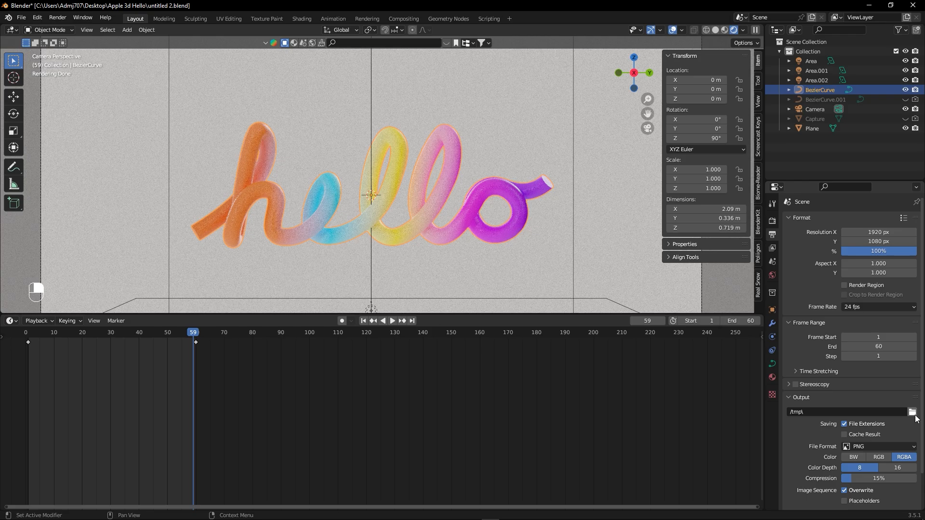
scroll(845, 433, down, 1)
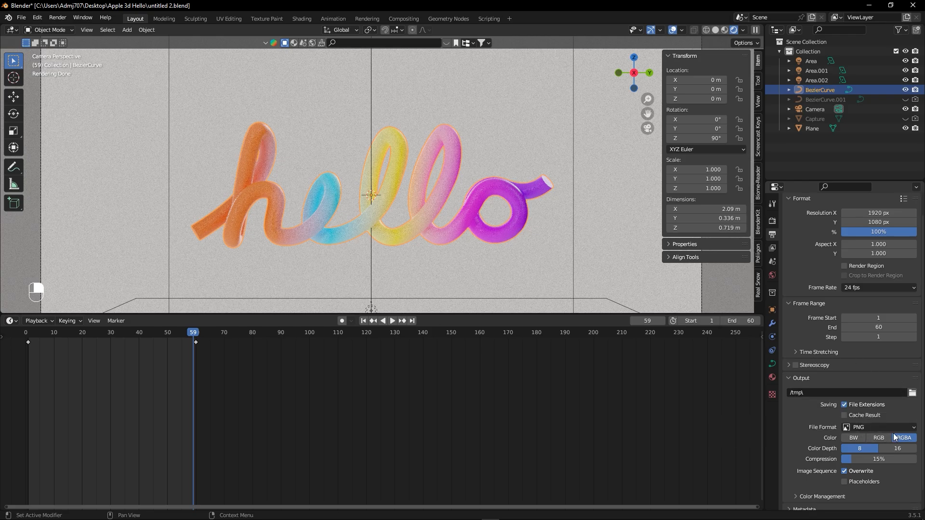
drag(867, 459, 845, 463)
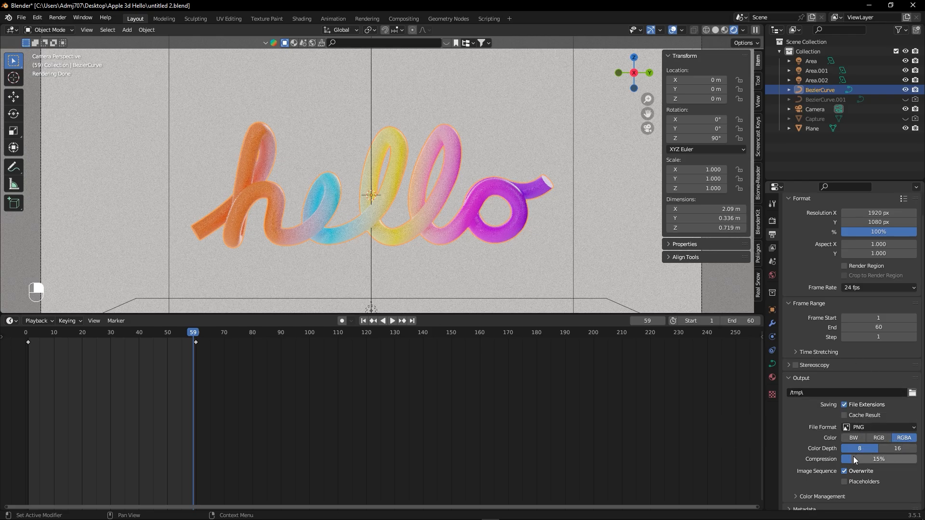
click(897, 449)
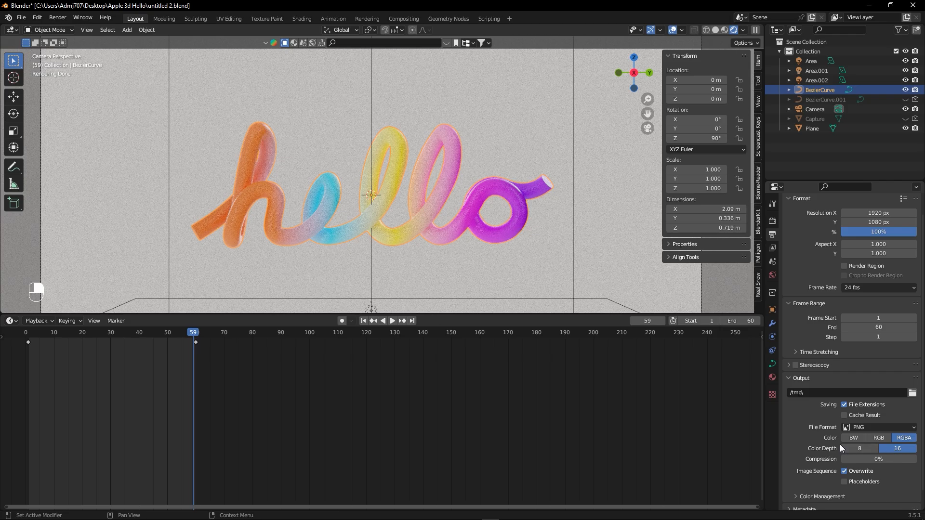
key(shift+alt)
click(59, 19)
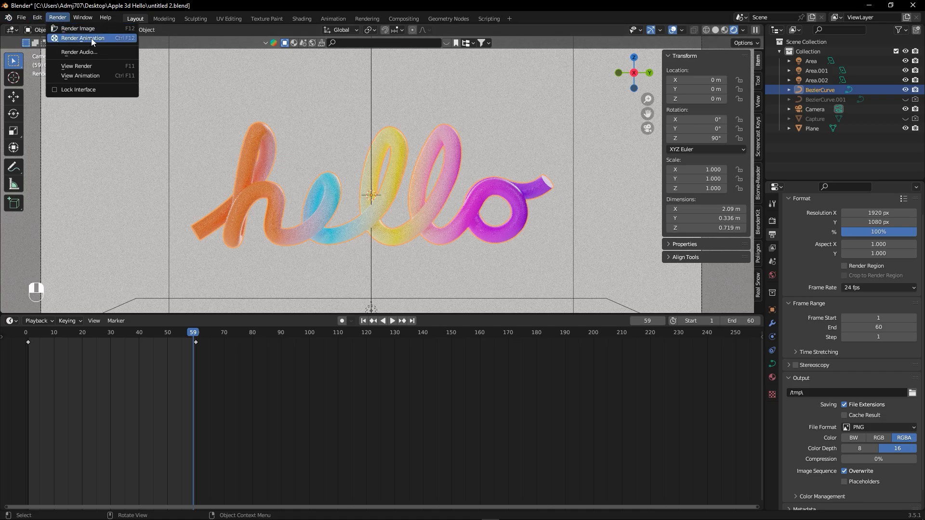
click(432, 271)
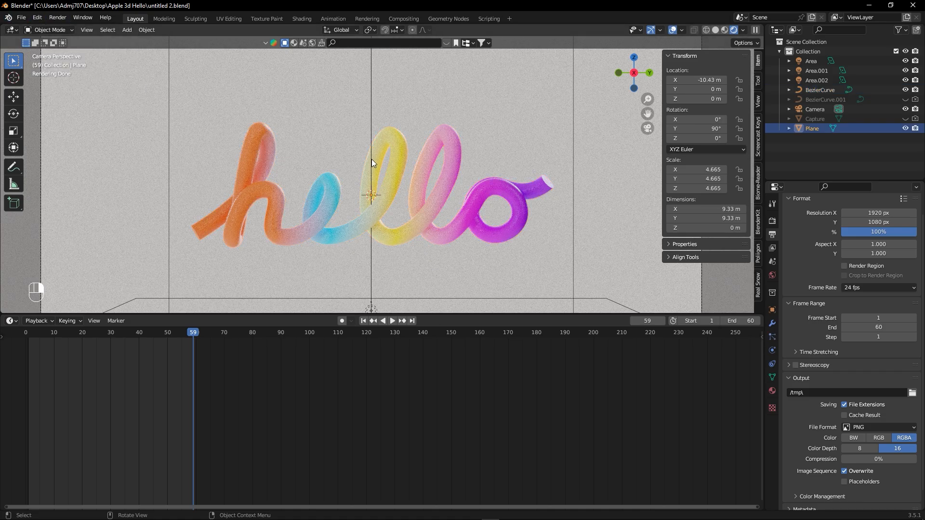
click(390, 141)
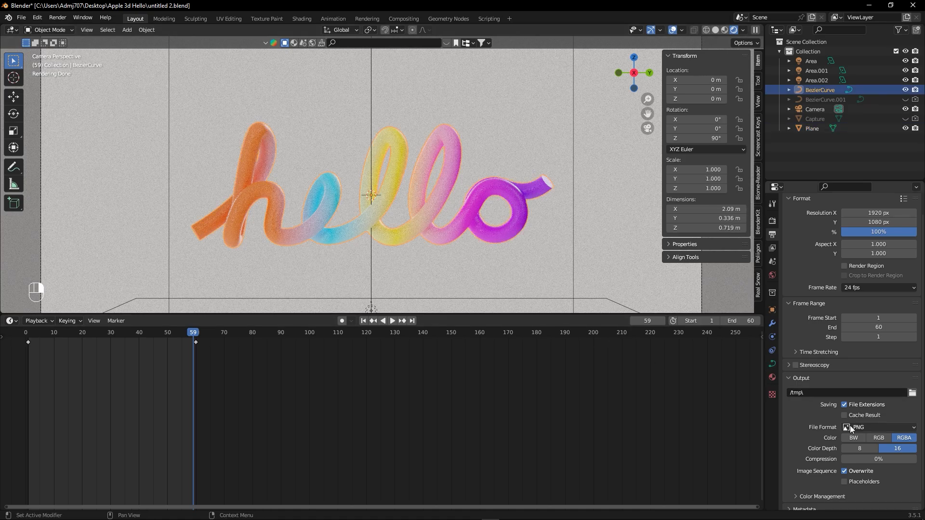
- Change the output format to FFmpeg Video and set its encoding output quality to High Quality
click(866, 429)
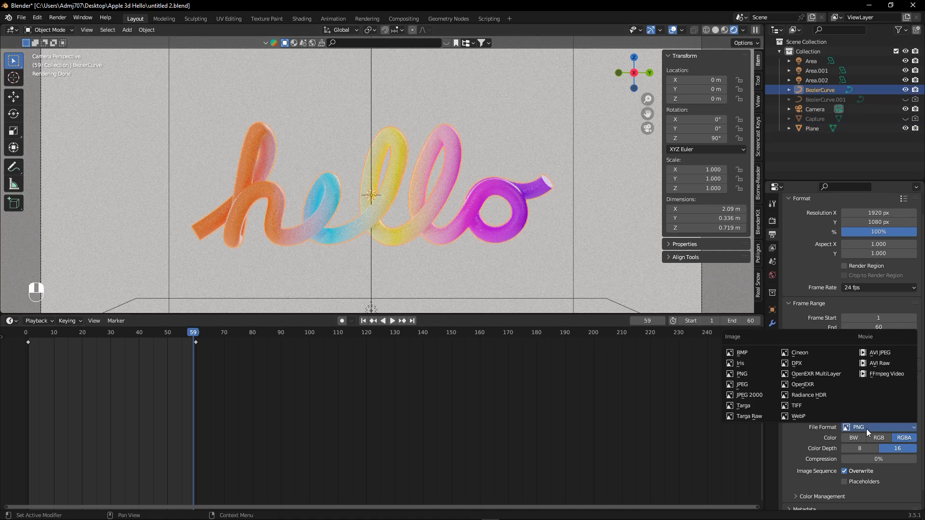
click(872, 374)
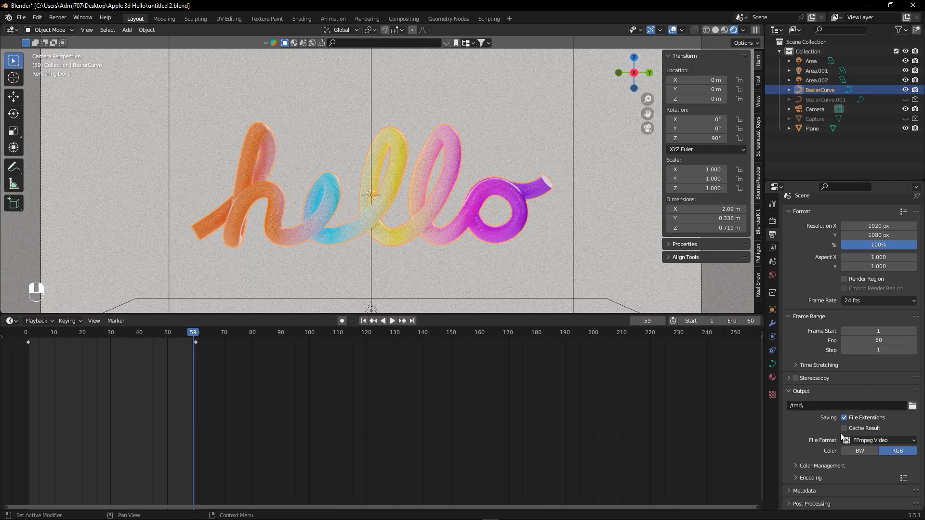
click(798, 477)
scroll(800, 474, down, 5)
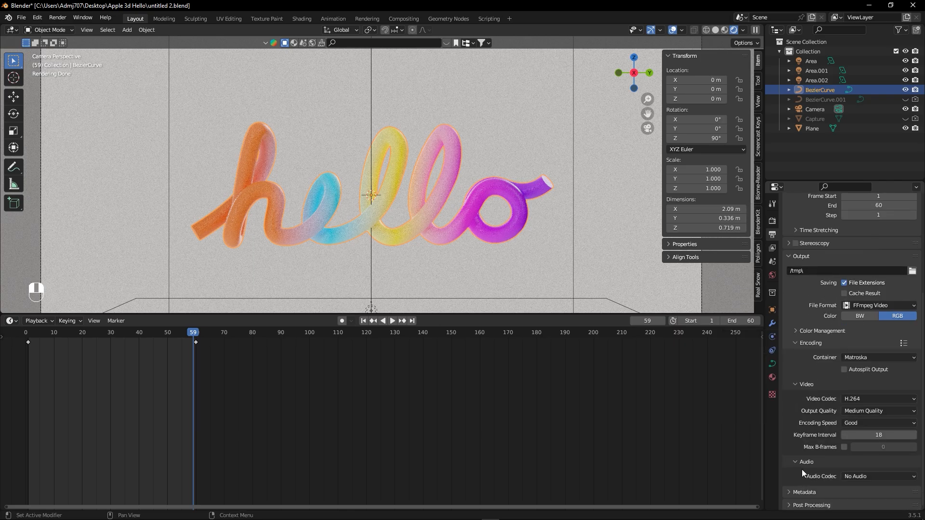
click(864, 411)
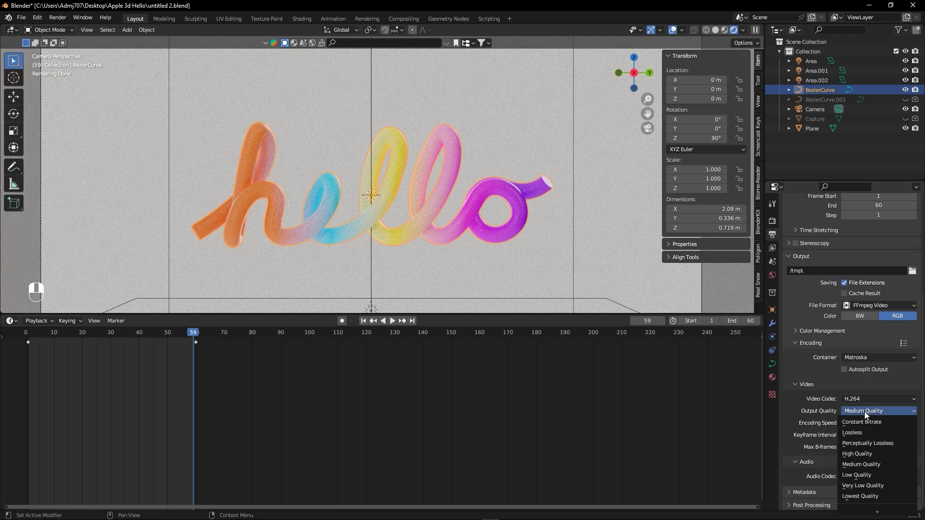
click(857, 454)
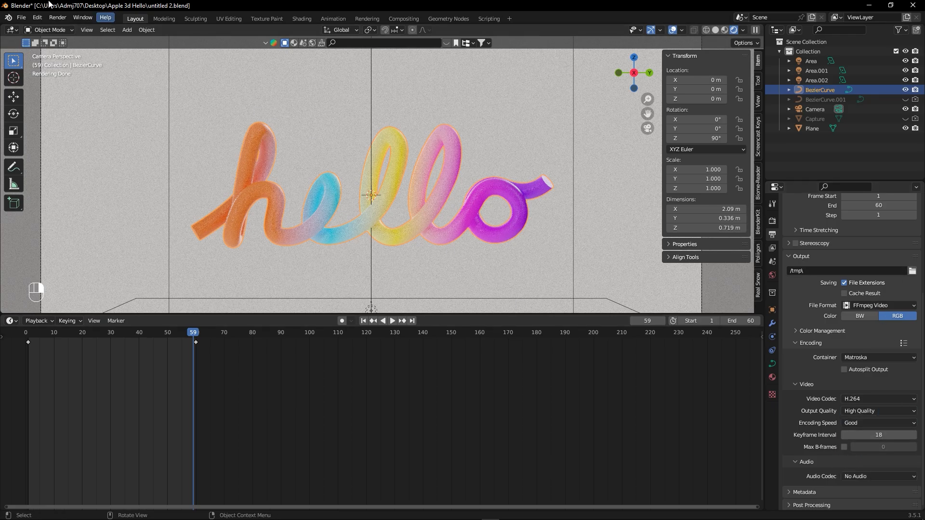